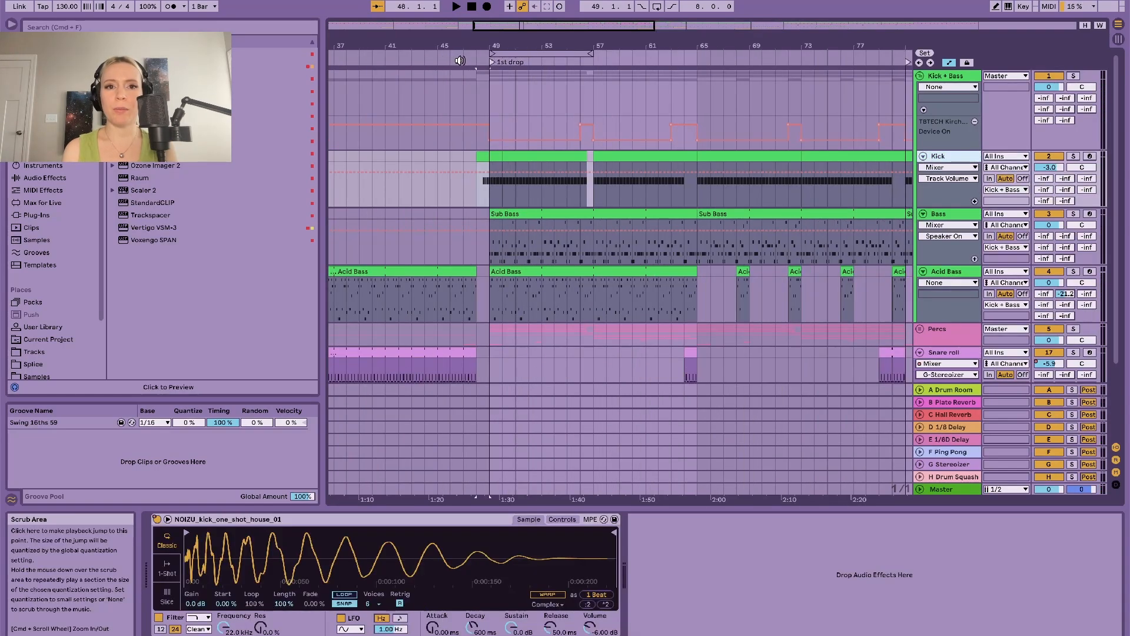
Display the Bass track's device chain and look through its instrument and effects.
left_click(513, 157)
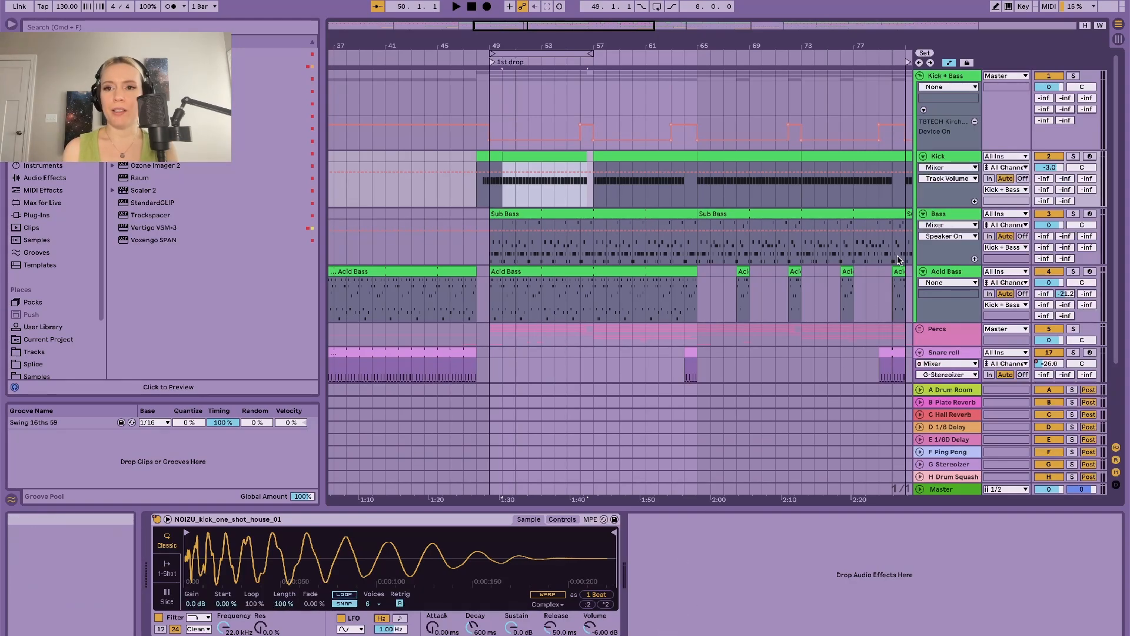
left_click(942, 215)
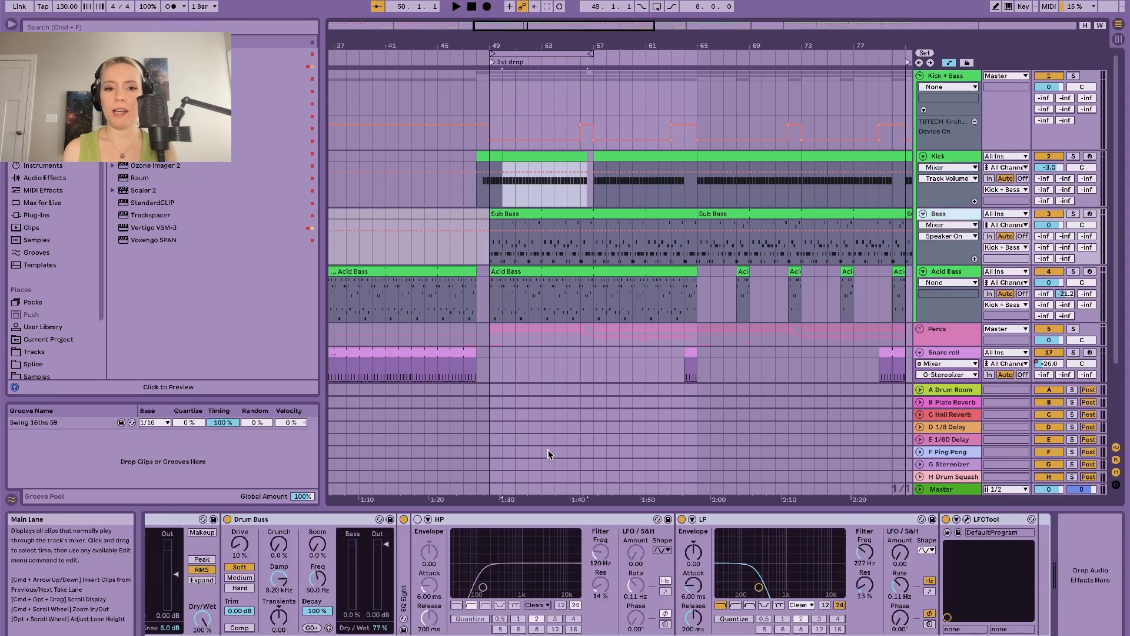
scroll(527, 560, "left", 5)
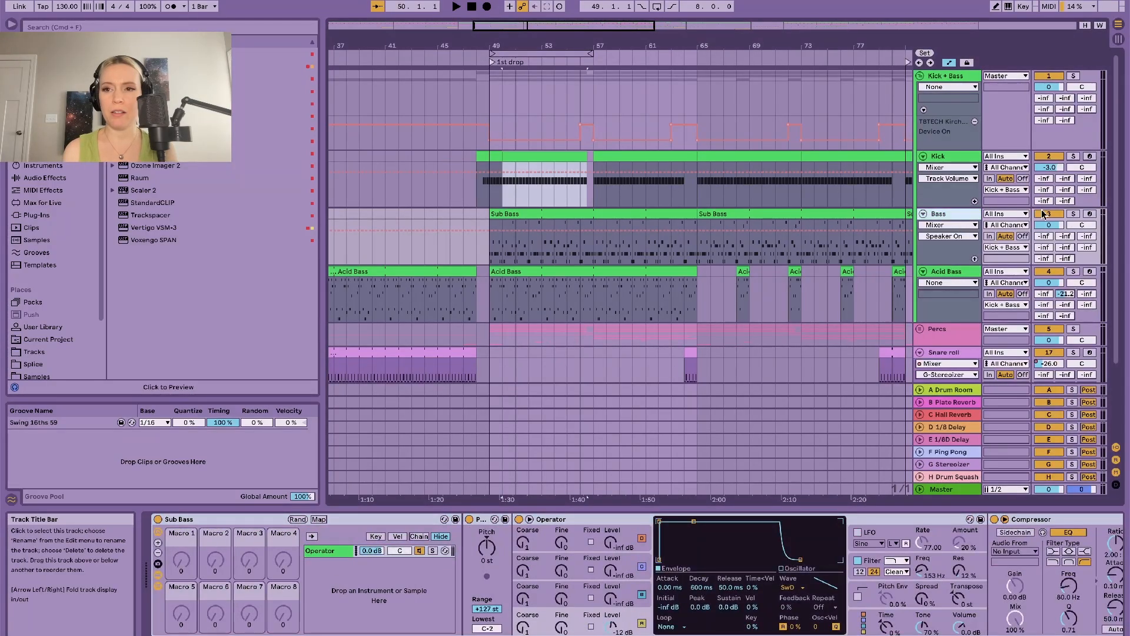
scroll(562, 602, "right", 5)
scroll(562, 602, "right", 3)
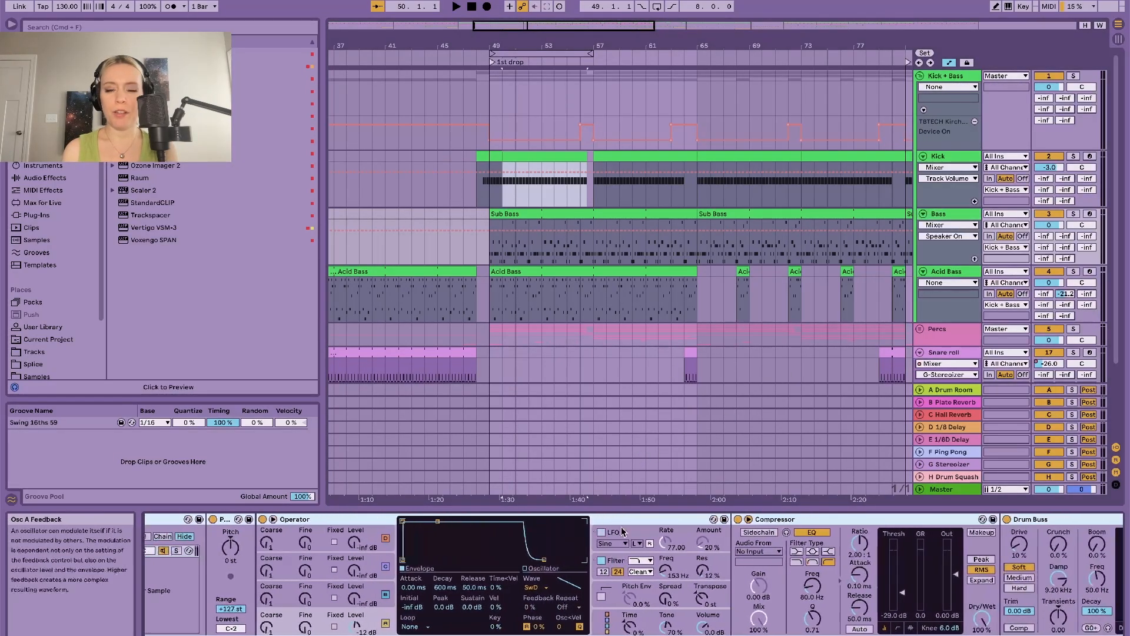
Set the playback position to the 1st drop with the Bass track soloed, and show Operator's filter settings.
left_click(493, 65)
scroll(610, 619, "right", 1)
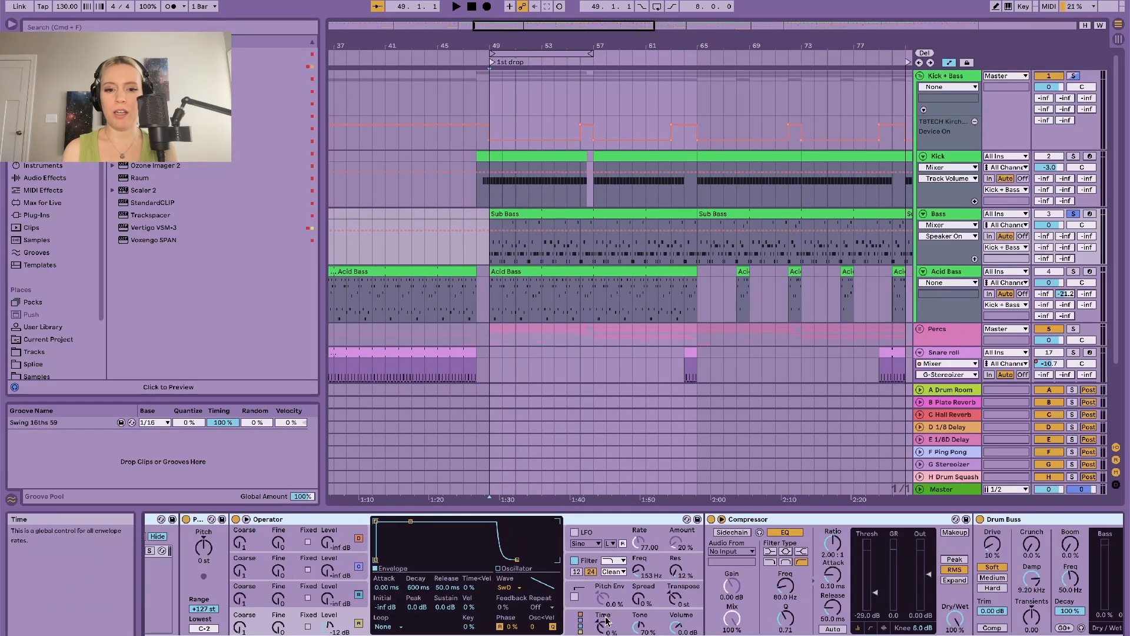
left_click(638, 571)
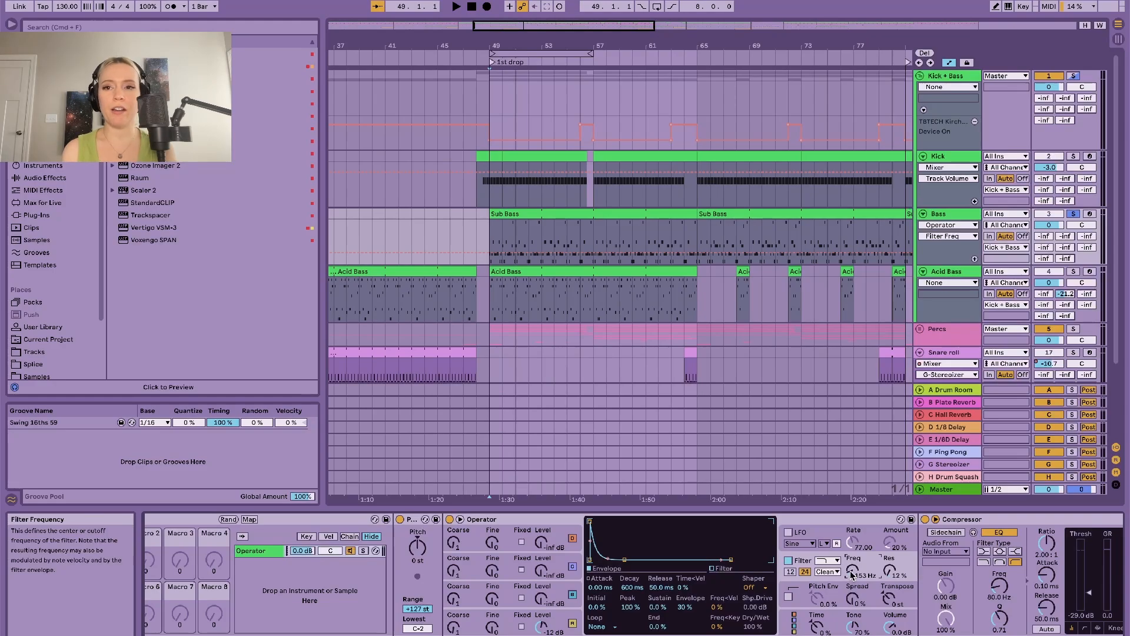
Examine the Compressor, Drum Buss, HP and LP devices along the Bass track's chain.
scroll(824, 559, "right", 10)
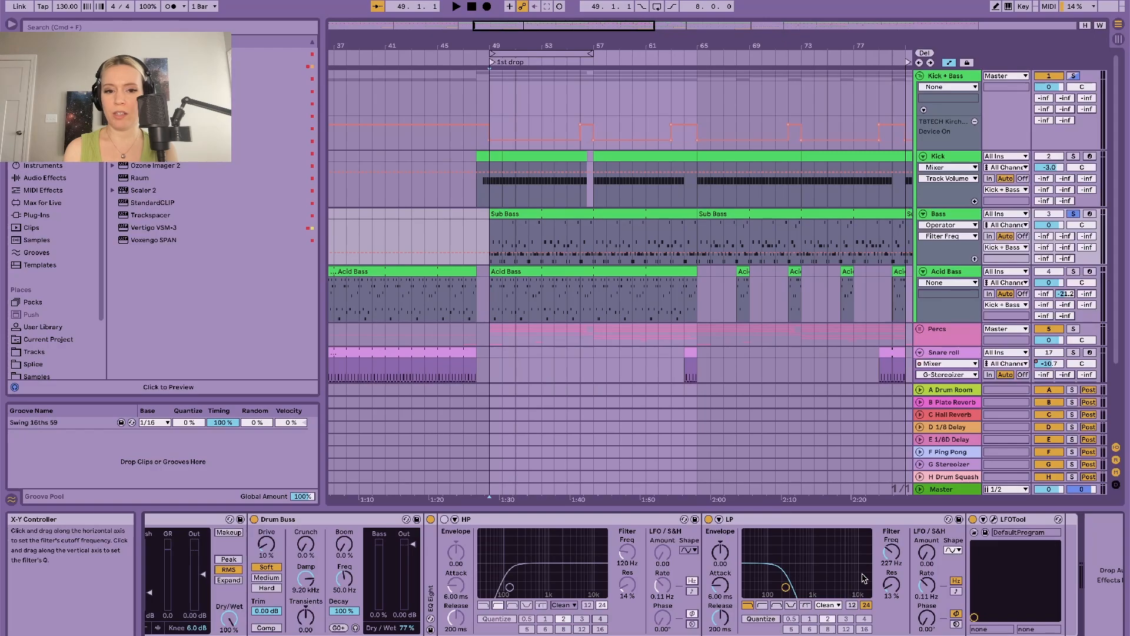
scroll(863, 578, "left", 10)
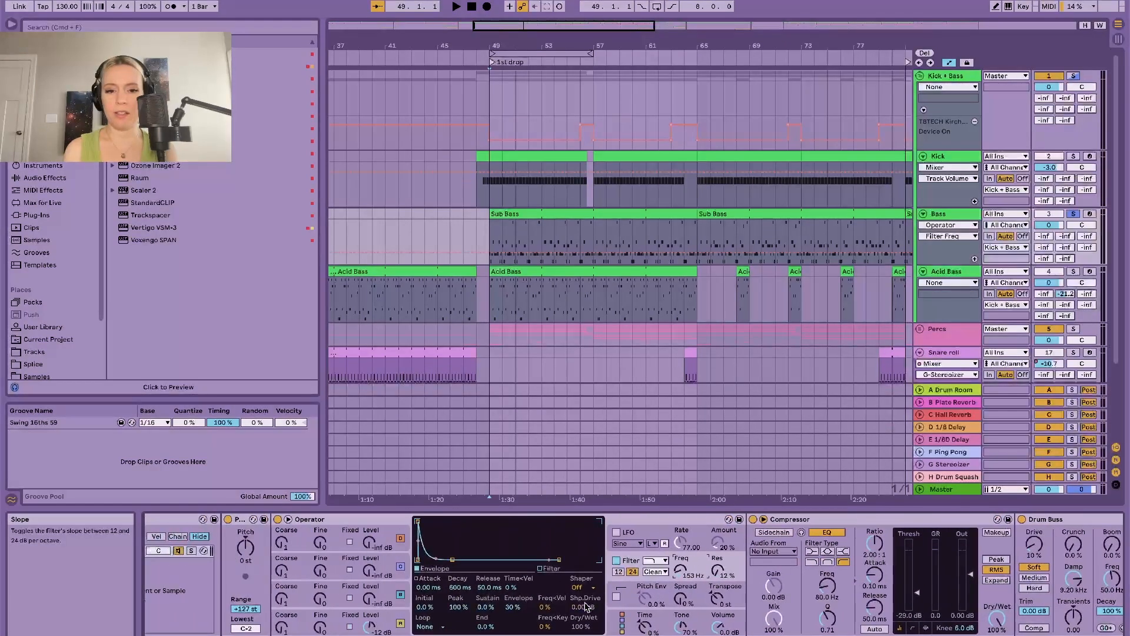
scroll(585, 606, "right", 8)
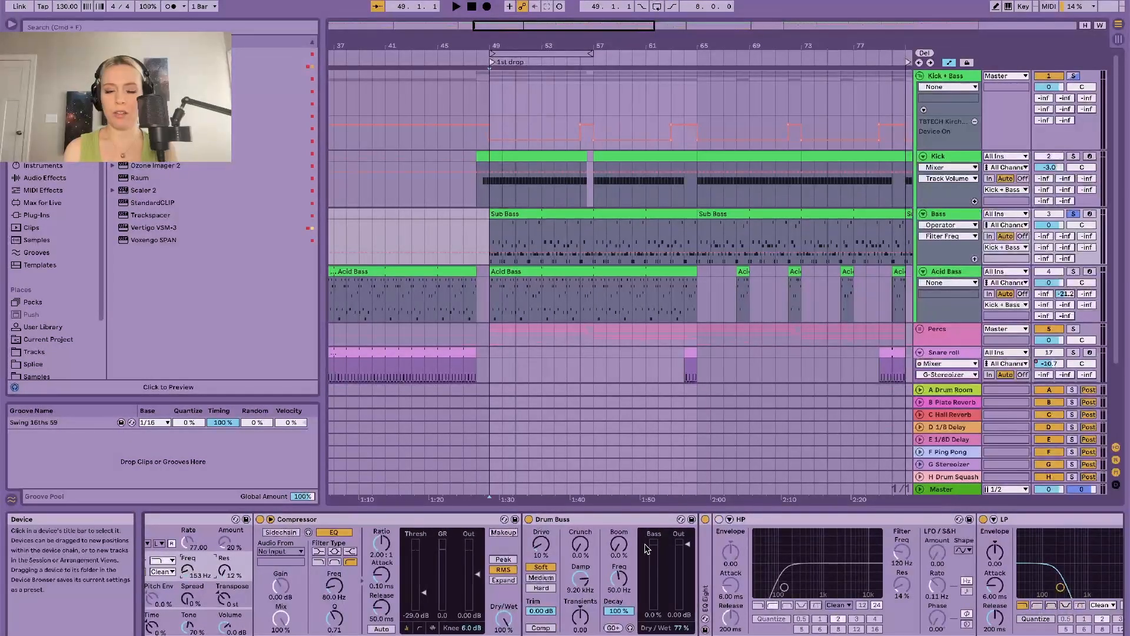
scroll(585, 533, "right", 10)
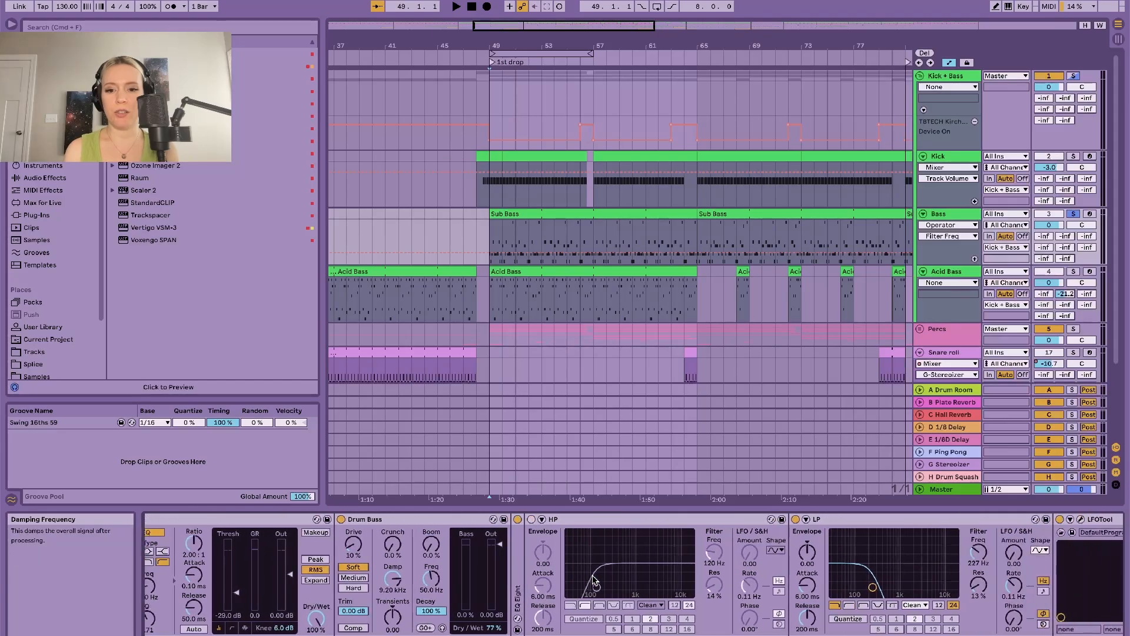
scroll(568, 521, "right", 1)
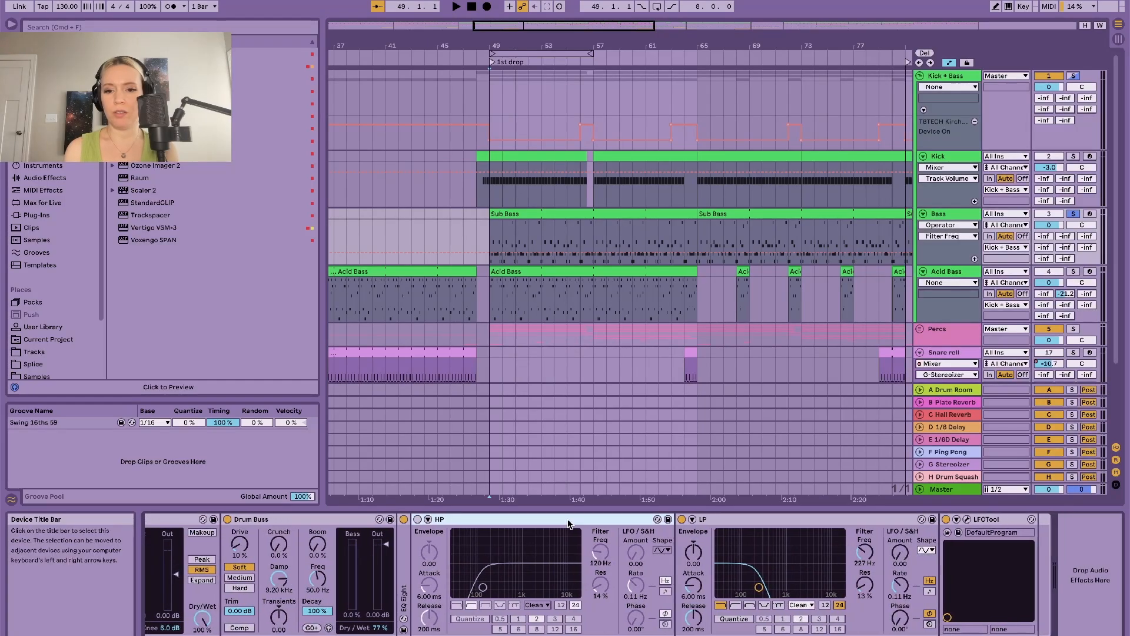
Open the Bass track's LFOTool plug-in window to inspect its curve, and close it again.
left_click(981, 521)
left_click(964, 521)
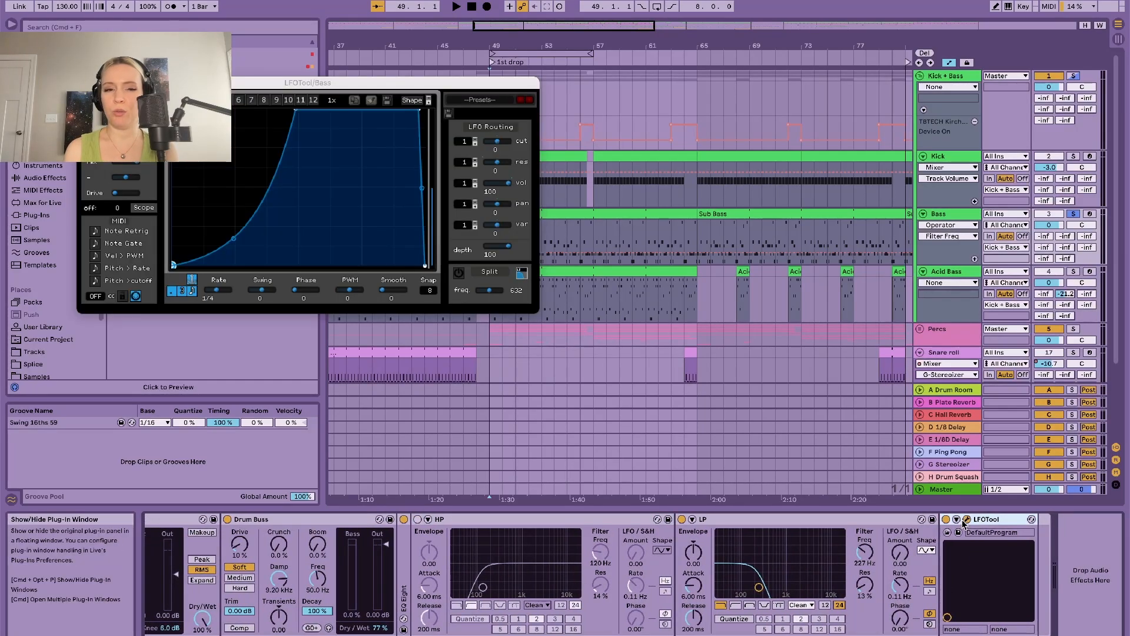
left_click(85, 83)
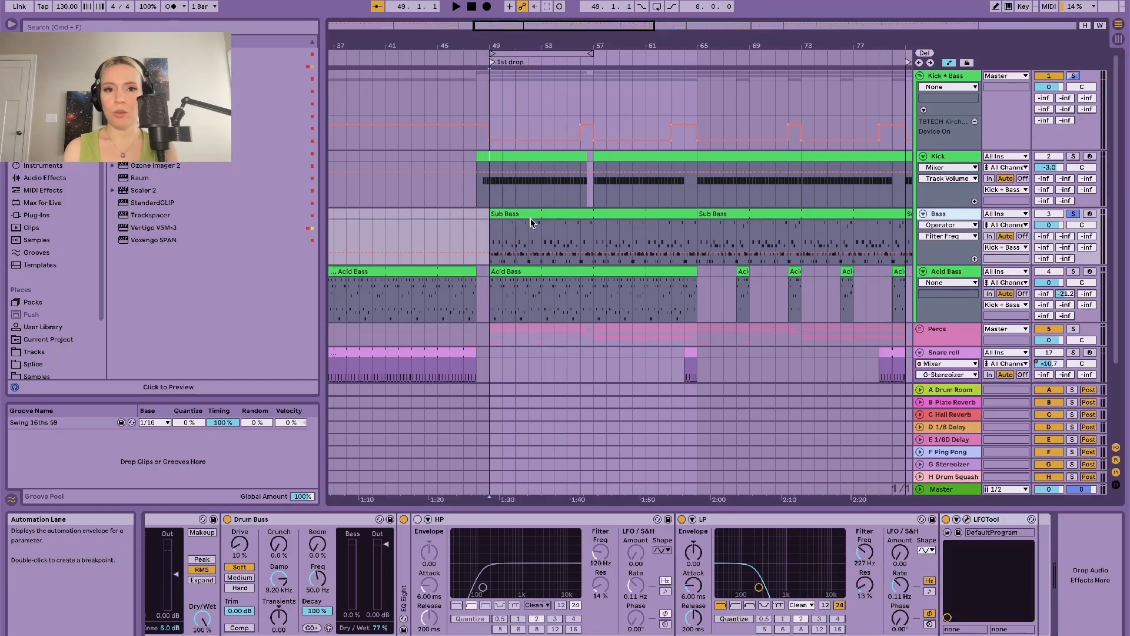
Open the Sub Bass clip at the 1st drop in the note editor together with the Acid Bass clip below it.
double_click(530, 214)
left_click_drag(588, 415, 574, 472)
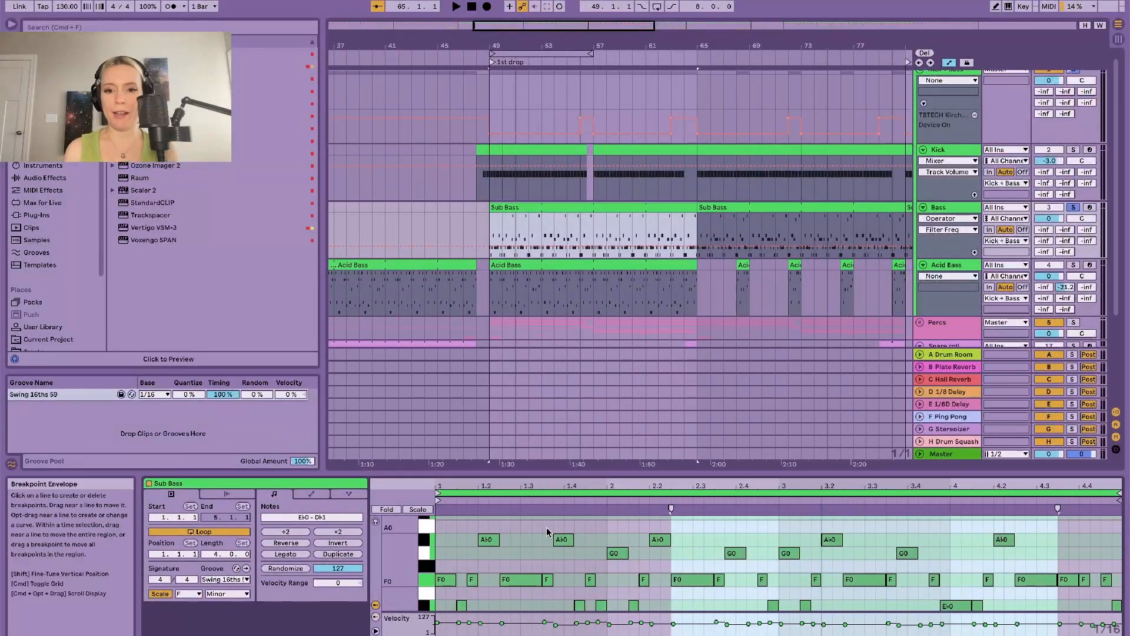
left_click(572, 266, "shift")
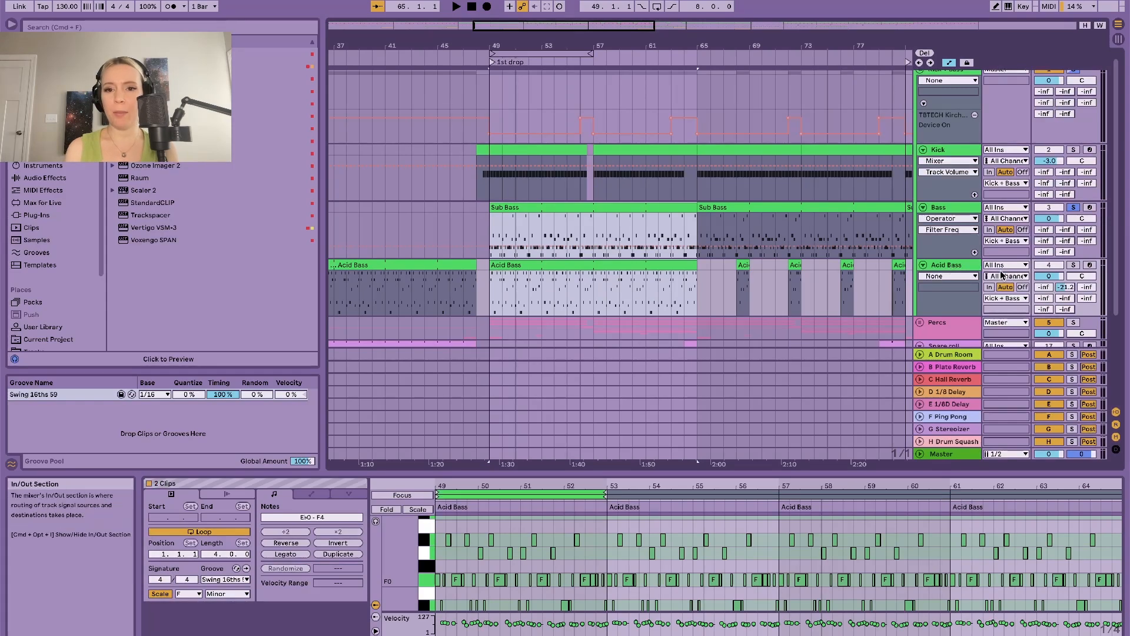
Recolor the Acid Bass track pale yellow and assign the track color to its clips.
right_click(953, 265)
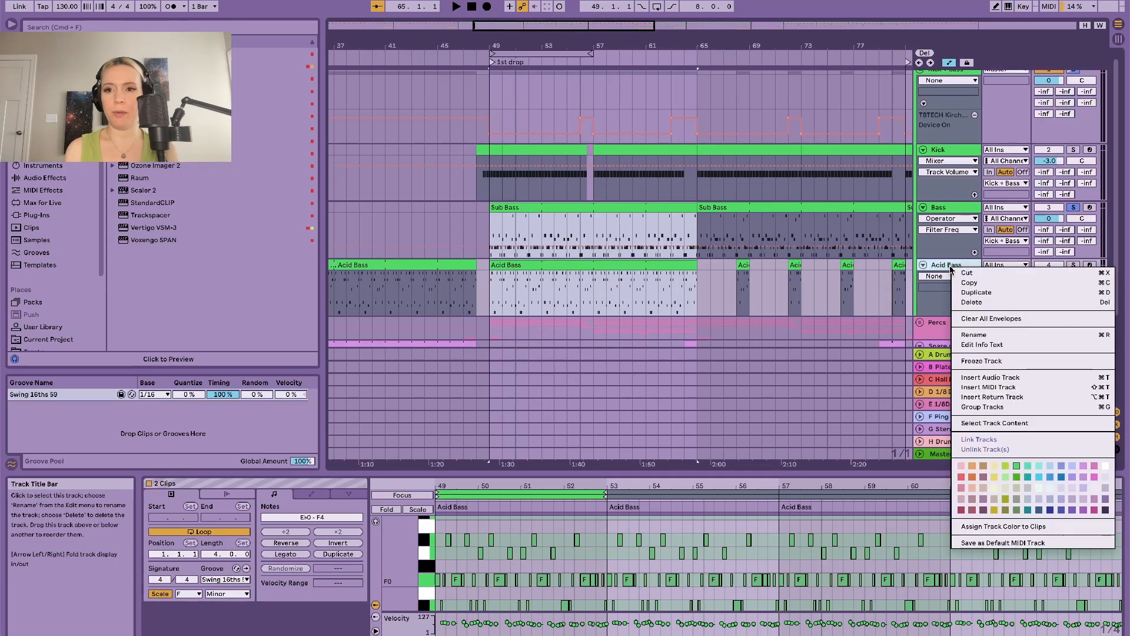
left_click(996, 473)
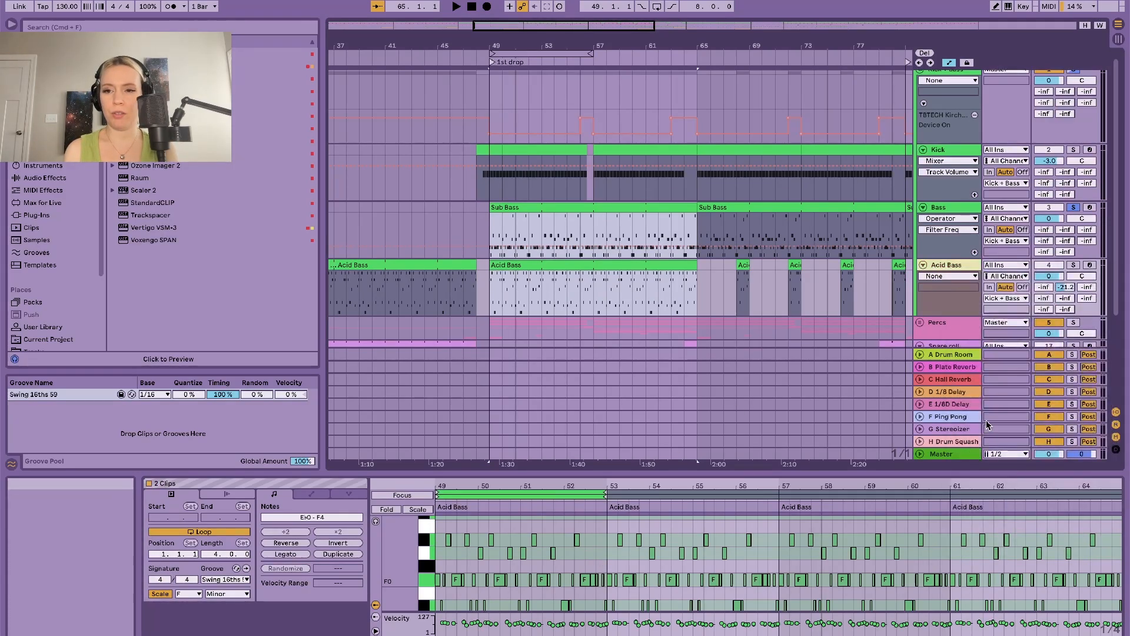
right_click(952, 265)
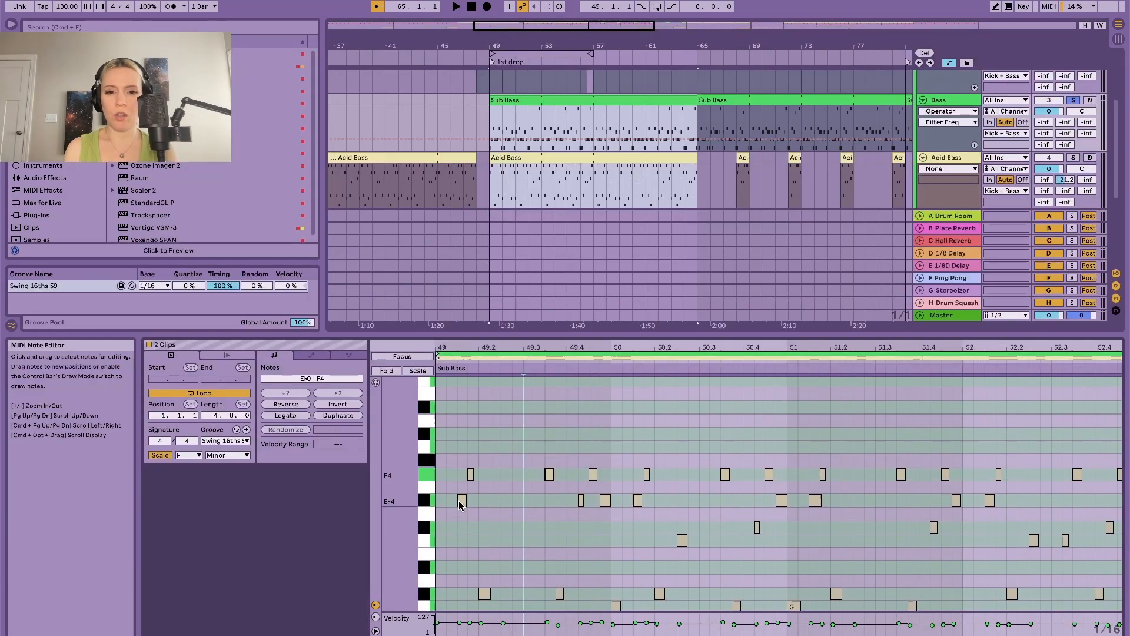
Enlarge the MIDI note editor and compare the Acid Bass notes in the upper octaves with the Sub Bass notes around F0.
scroll(461, 500, "up", 1)
scroll(483, 409, "up", 5)
scroll(481, 409, "down", 10)
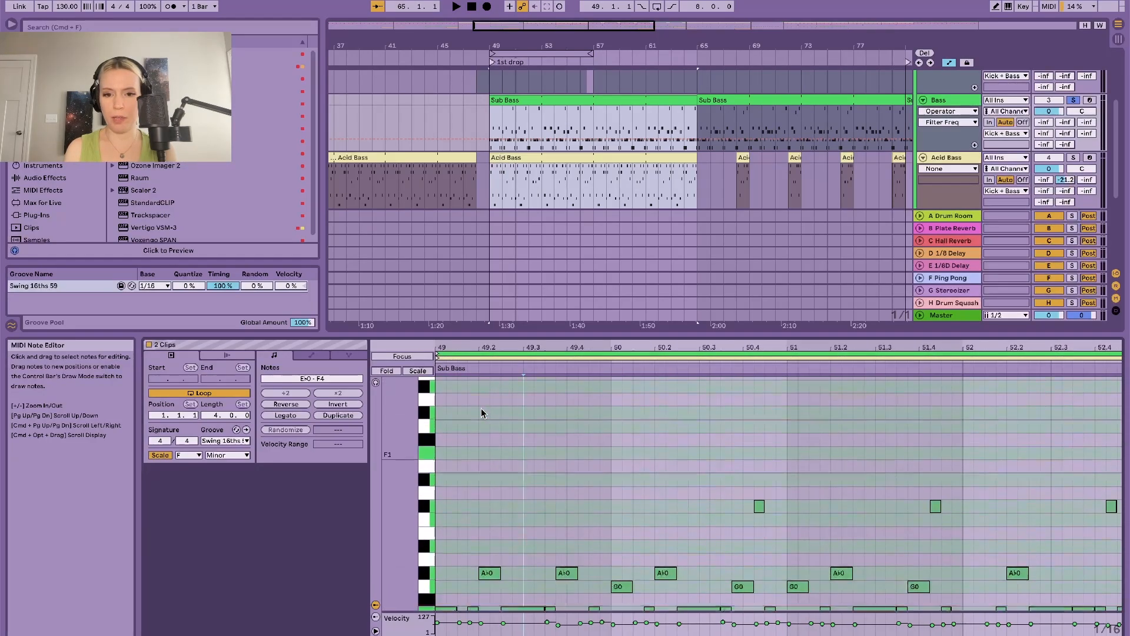
scroll(482, 413, "down", 1)
left_click_drag(551, 335, 563, 68)
scroll(547, 292, "up", 3)
scroll(545, 287, "up", 8)
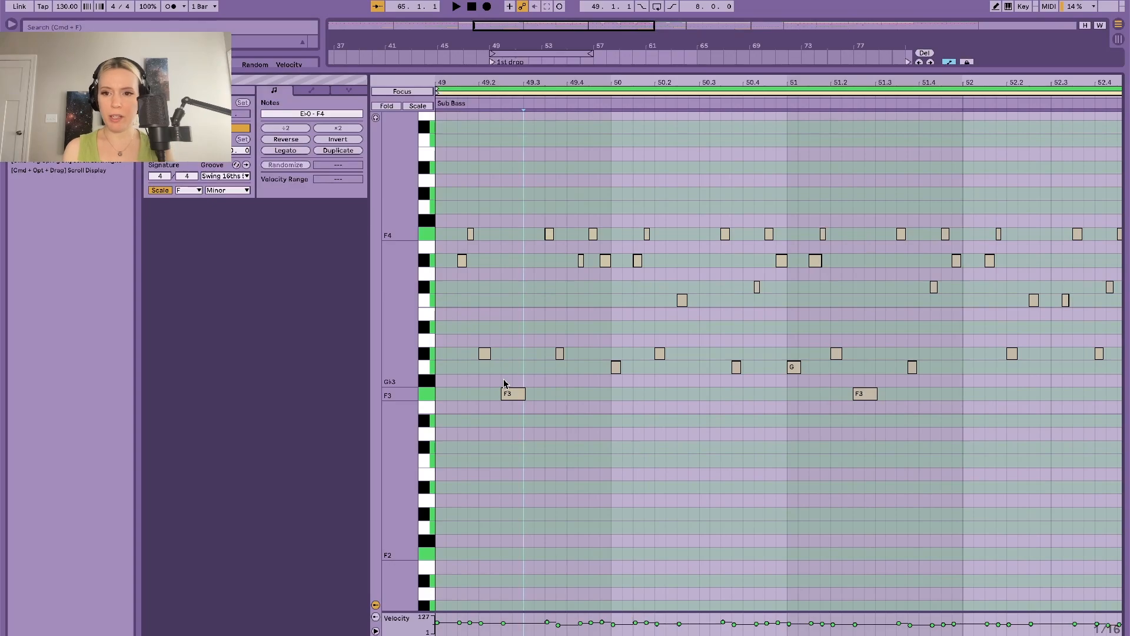
scroll(503, 379, "down", 2)
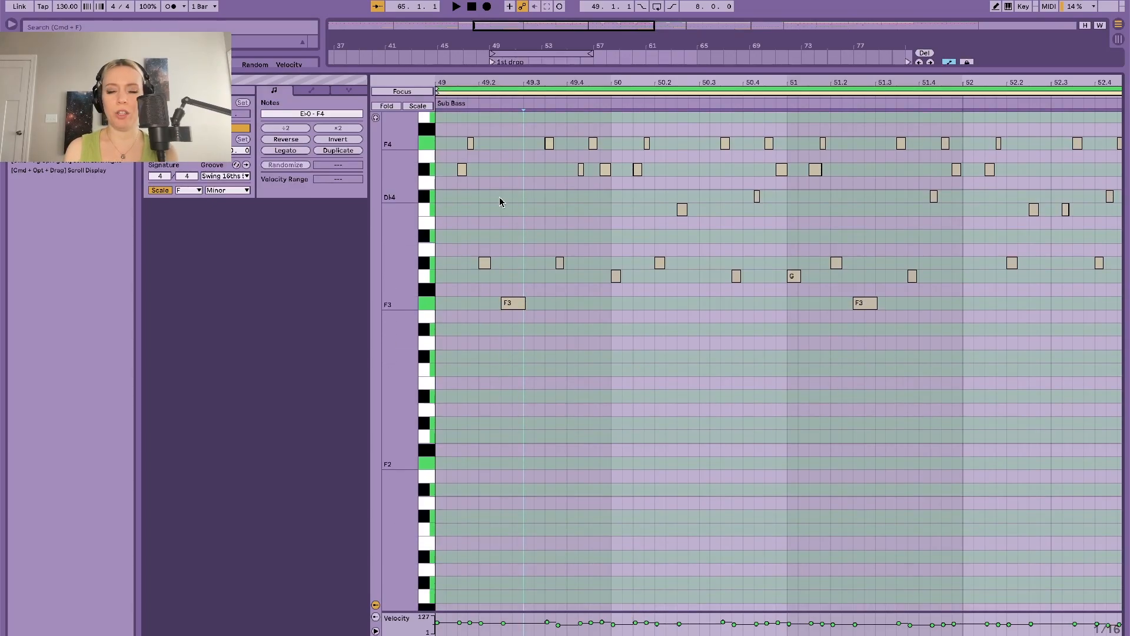
scroll(499, 202, "down", 10)
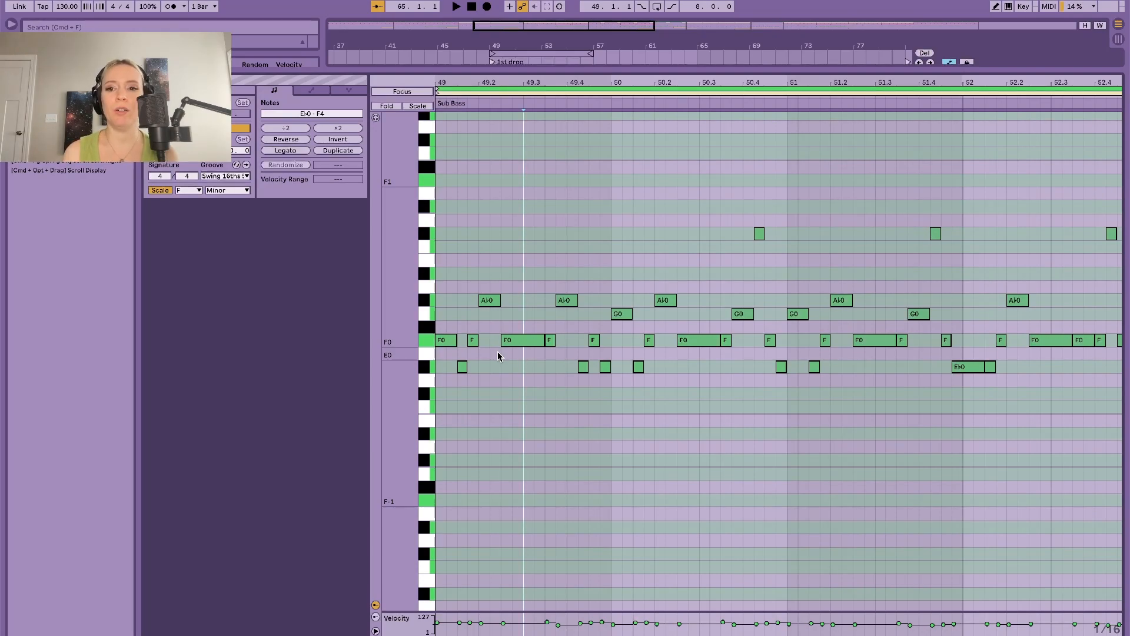
Review the Acid Bass and Sub Bass note patterns again, and shrink the note editor to reveal the arrangement.
left_click_drag(591, 70, 570, 293)
scroll(532, 436, "up", 5)
scroll(528, 444, "up", 8)
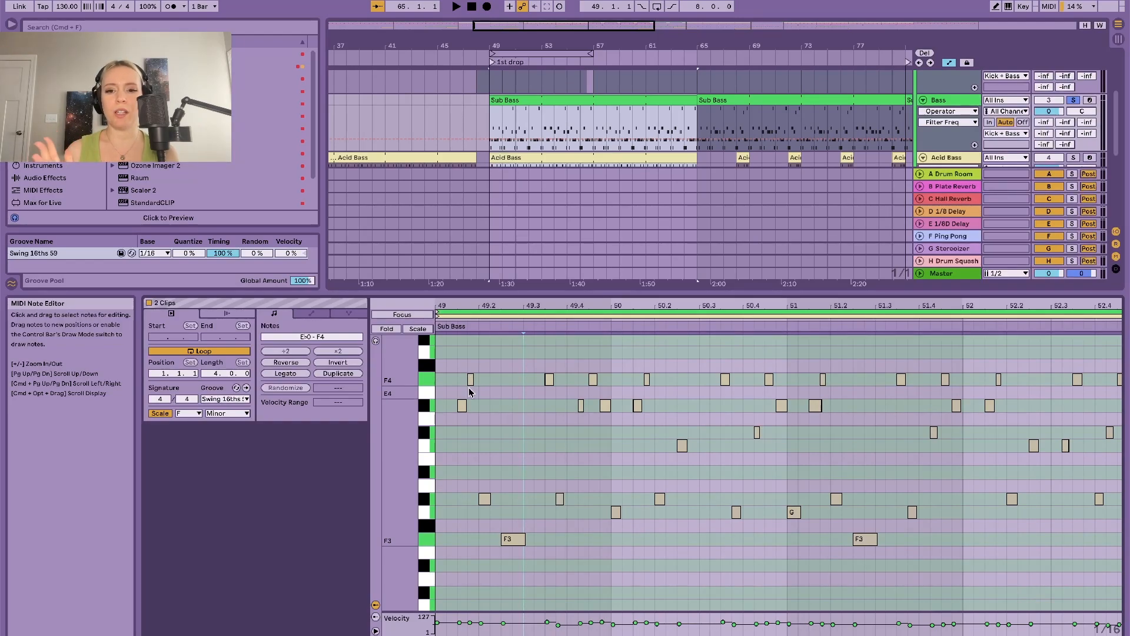
scroll(498, 432, "down", 4)
scroll(498, 435, "down", 18)
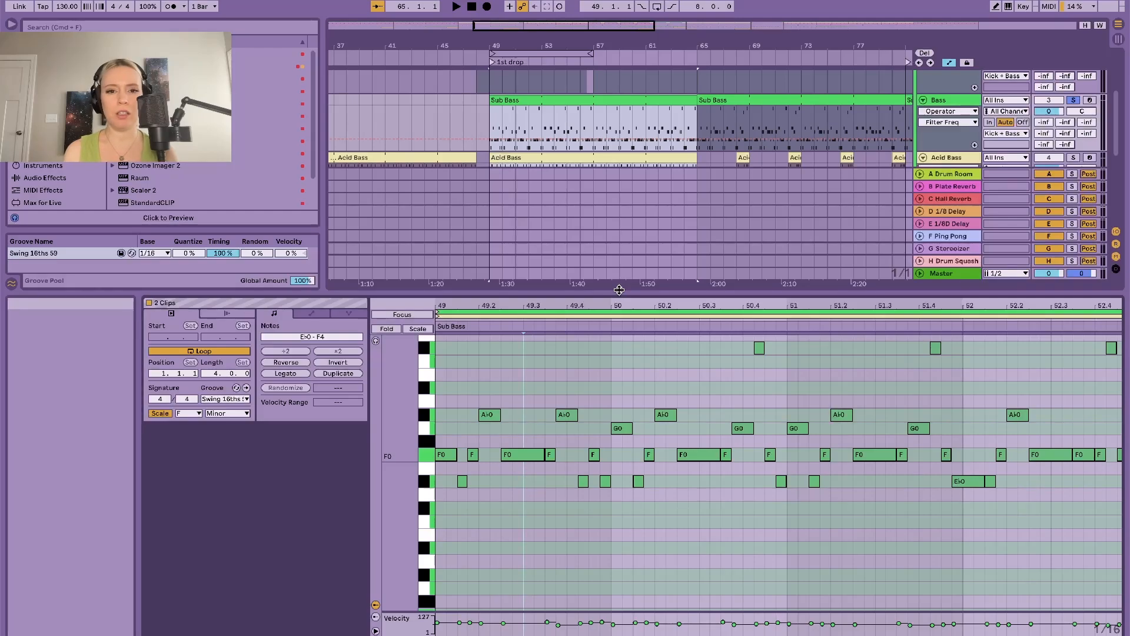
left_click_drag(619, 291, 618, 493)
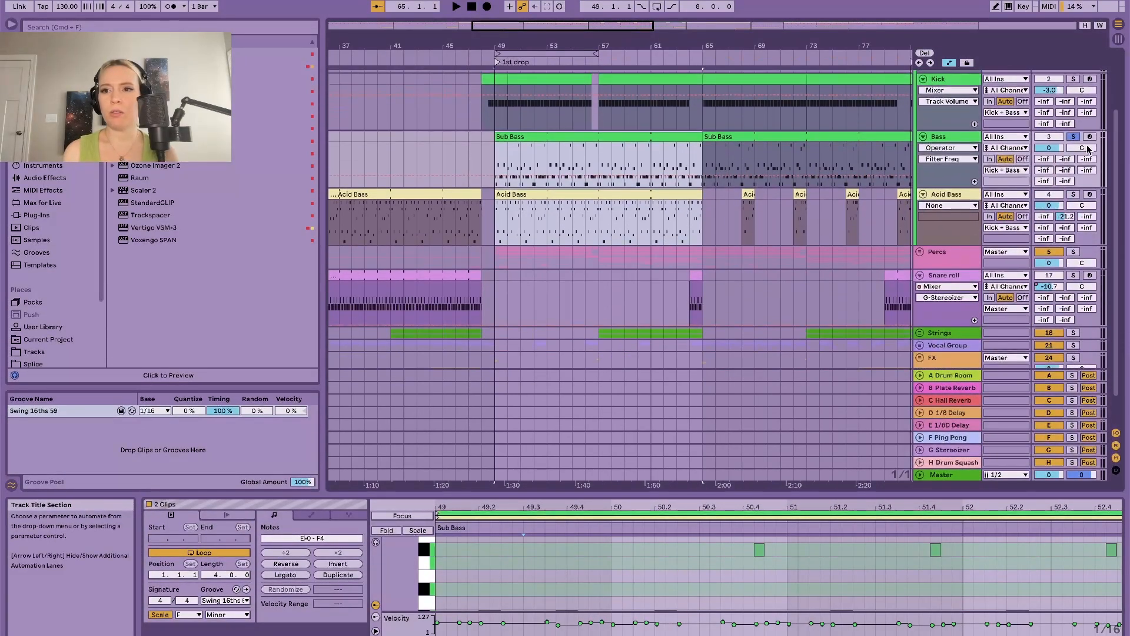
Unsolo the Bass track and show the Acid Bass sampler, checking its Controls view before returning to the Sample view.
left_click(1073, 137)
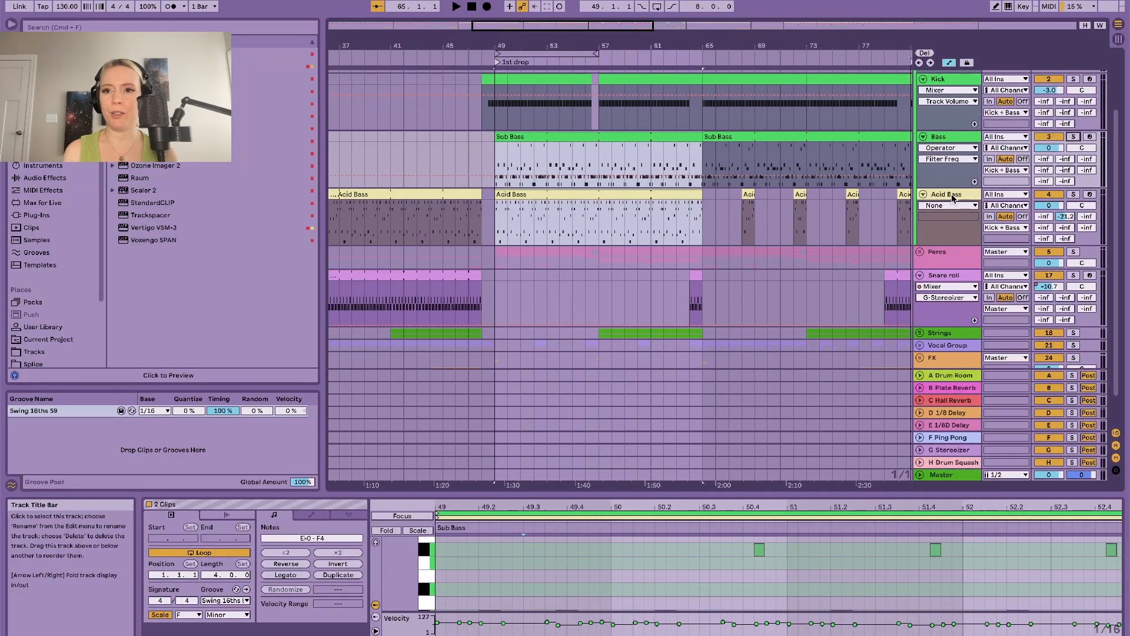
left_click(953, 198)
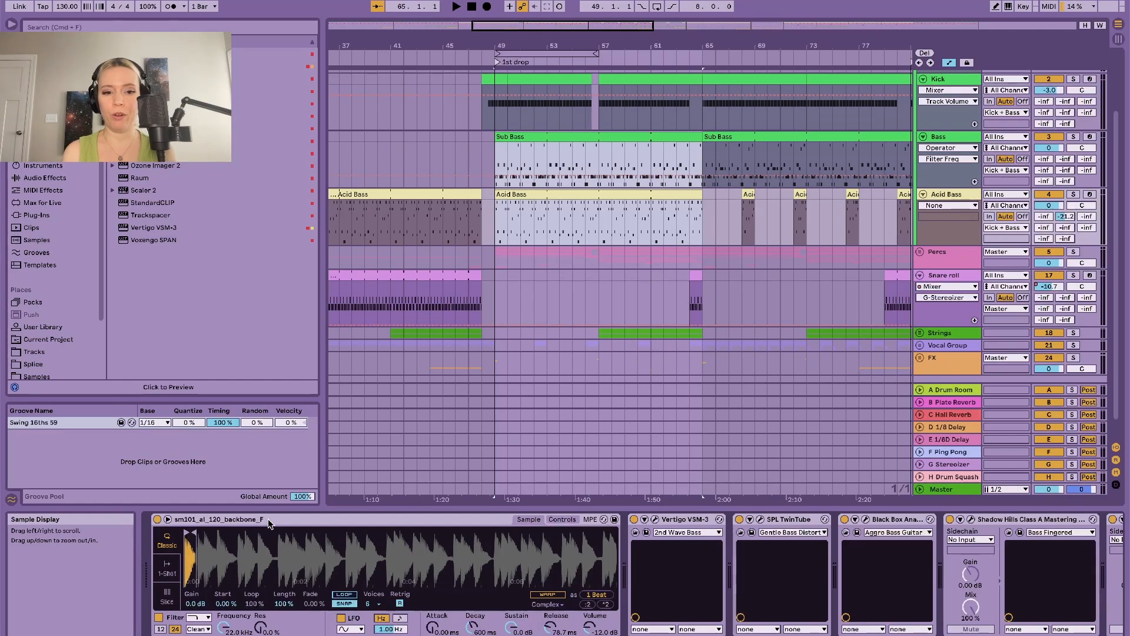
left_click(525, 520)
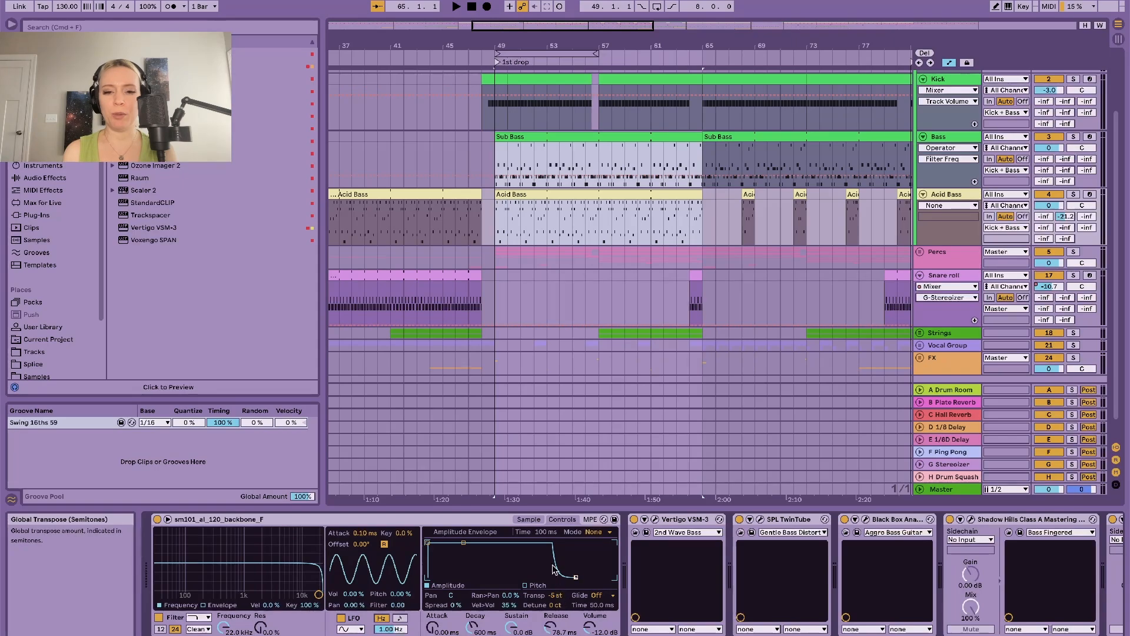
left_click(529, 520)
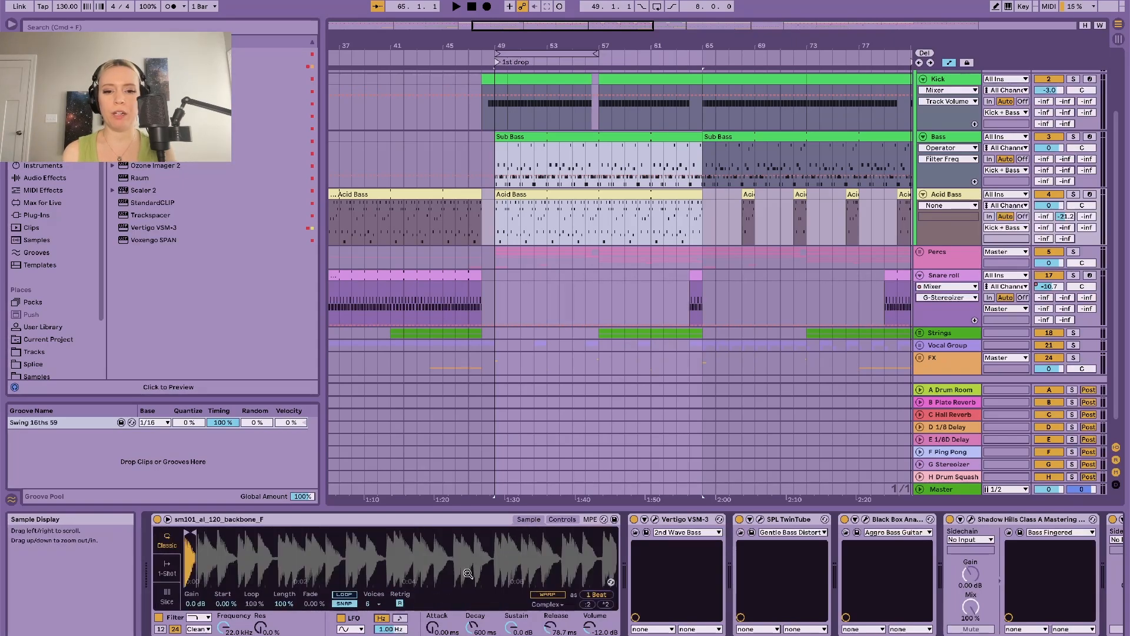
Examine the Acid Bass effects from Vertigo VSM-3 through Shadow Hills, and open the TBTECH Kirchhoff-EQ window.
scroll(500, 554, "right", 6)
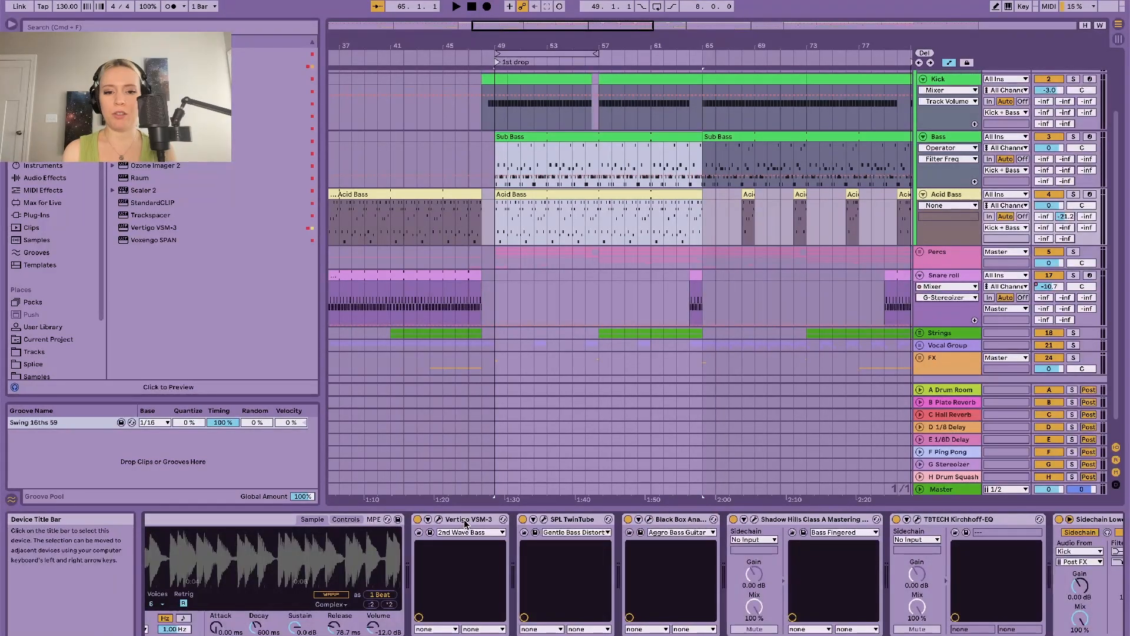
scroll(465, 522, "right", 2)
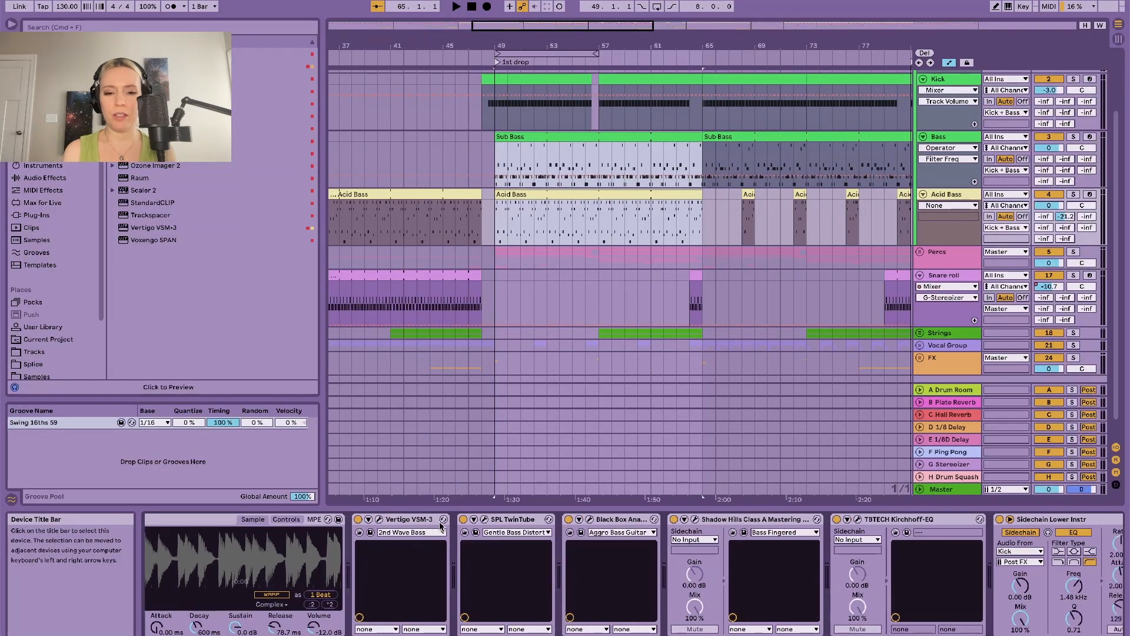
scroll(518, 522, "right", 1)
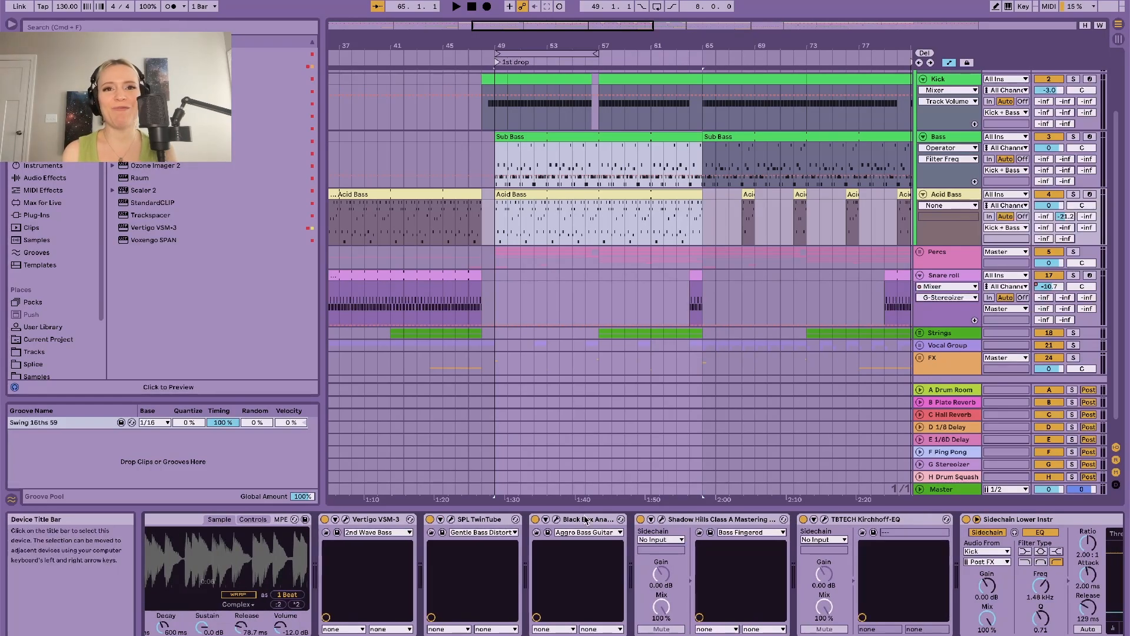
scroll(586, 519, "right", 3)
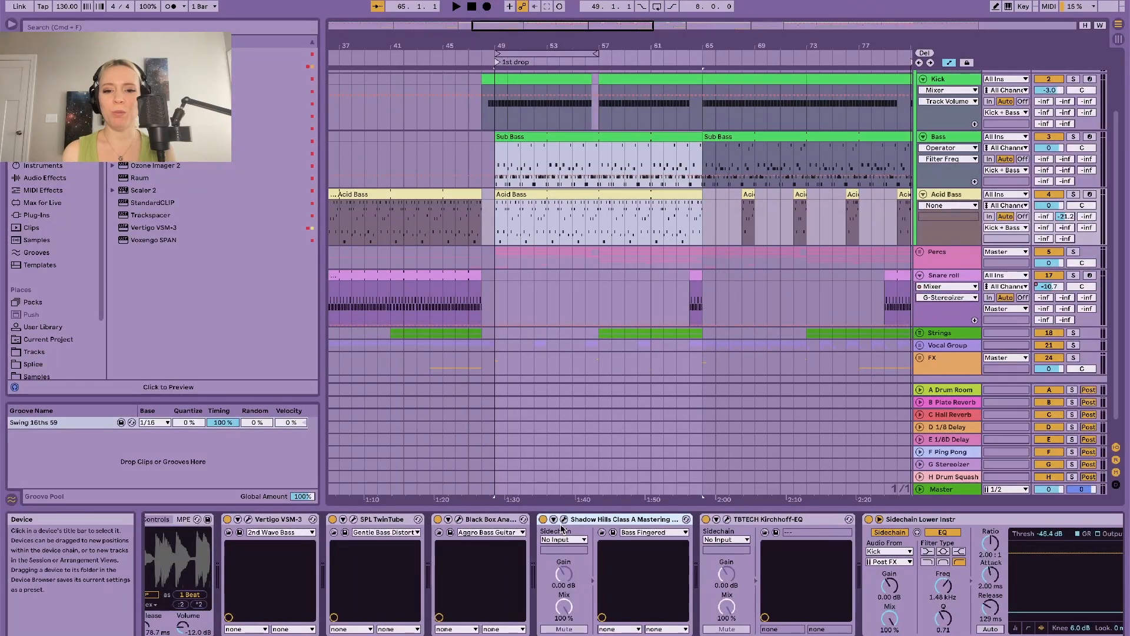
scroll(561, 528, "right", 3)
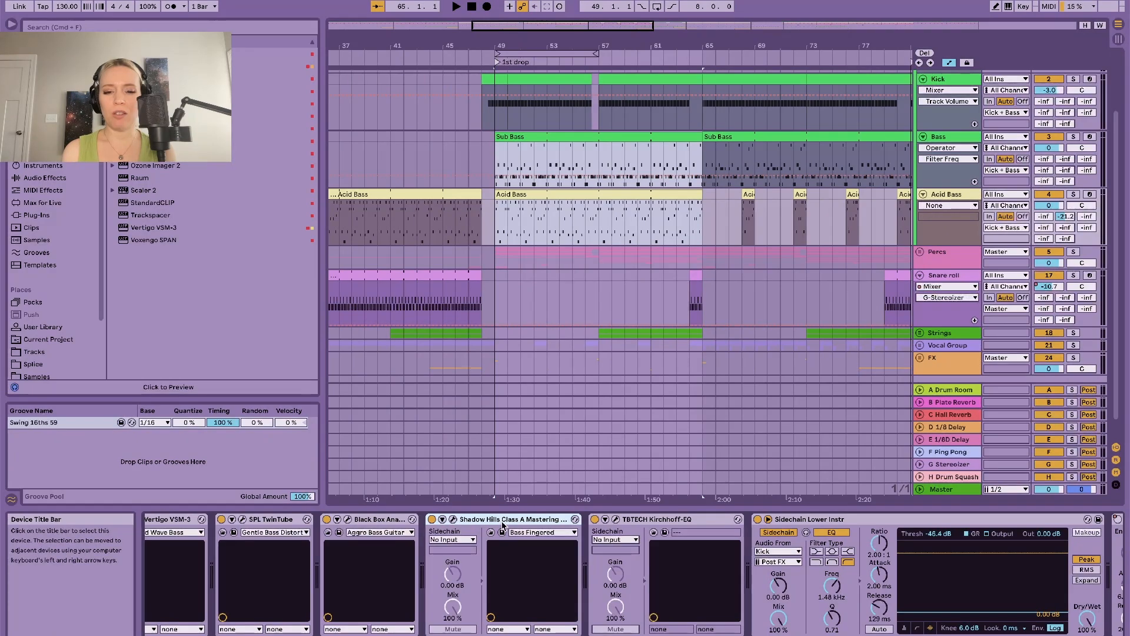
scroll(551, 542, "right", 3)
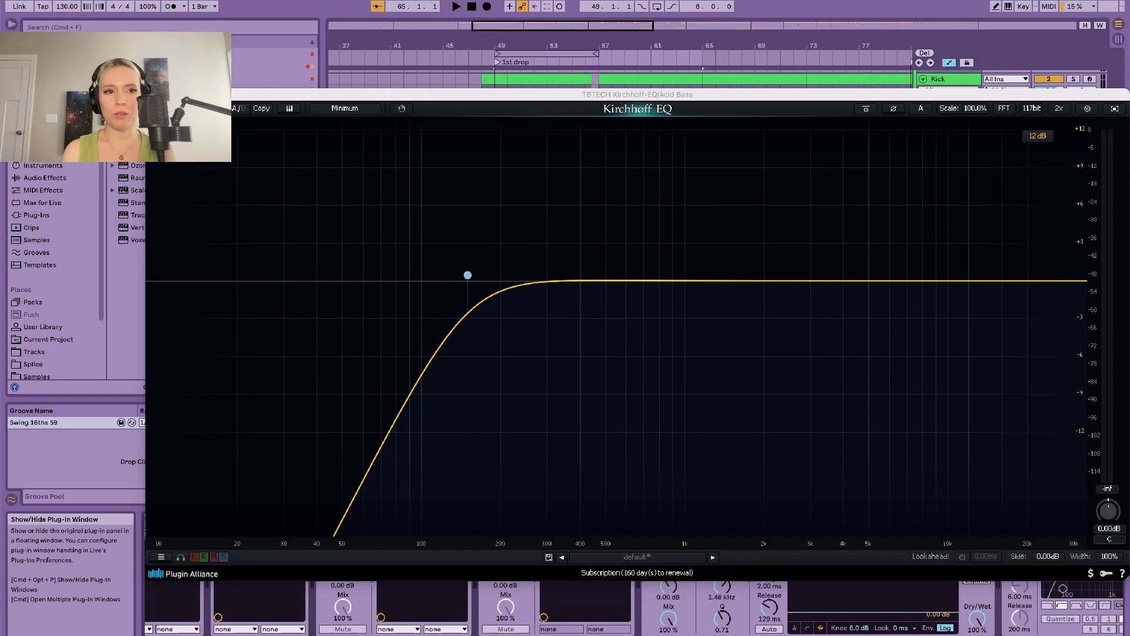
Close the Acid Bass equalizer window and examine the remaining effects, Sidechain Lower Instr and Auto Filter.
left_click(154, 95)
scroll(553, 585, "right", 6)
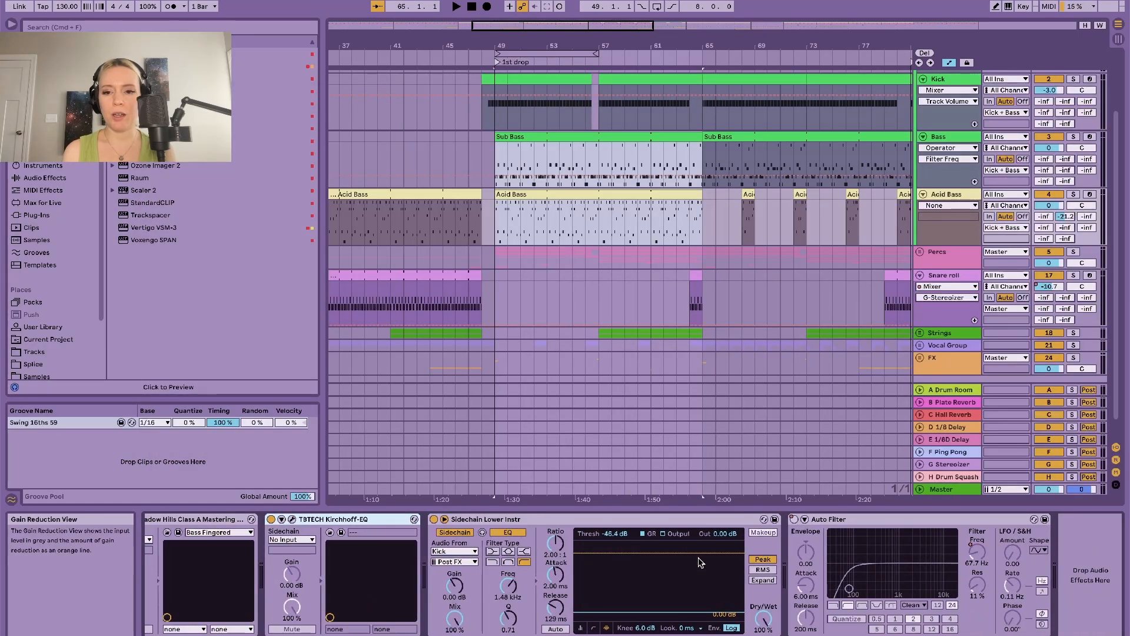
left_click(876, 520)
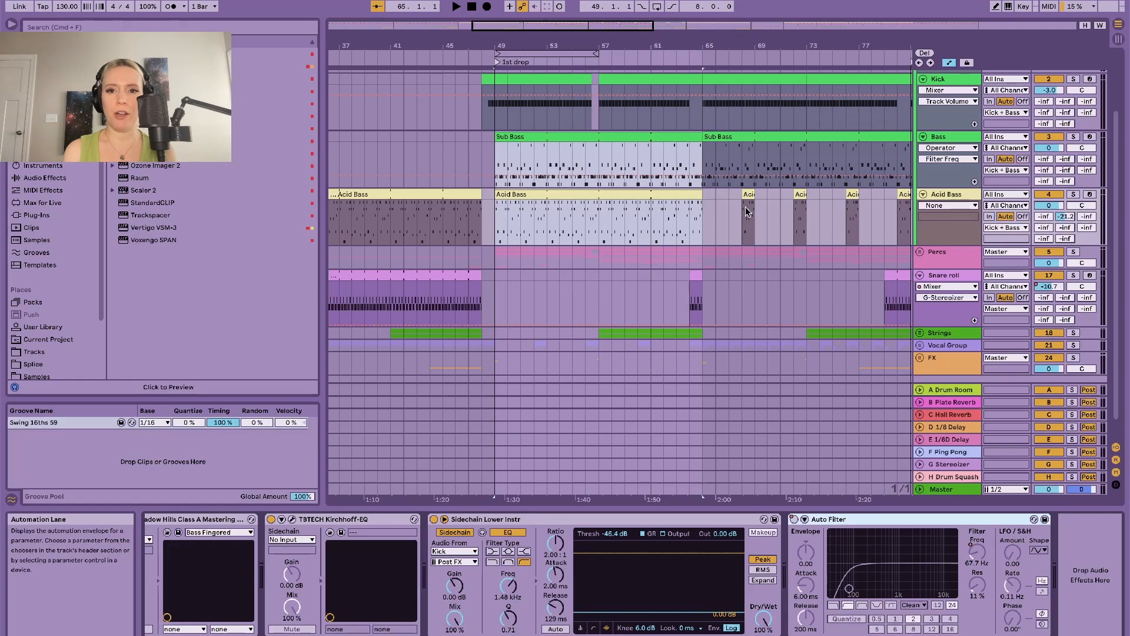
Show the Clap track's devices and inspect its StandardCLIP plug-in window, closing it when done.
scroll(745, 206, "right", 2)
scroll(746, 207, "left", 2)
scroll(745, 208, "down", 1)
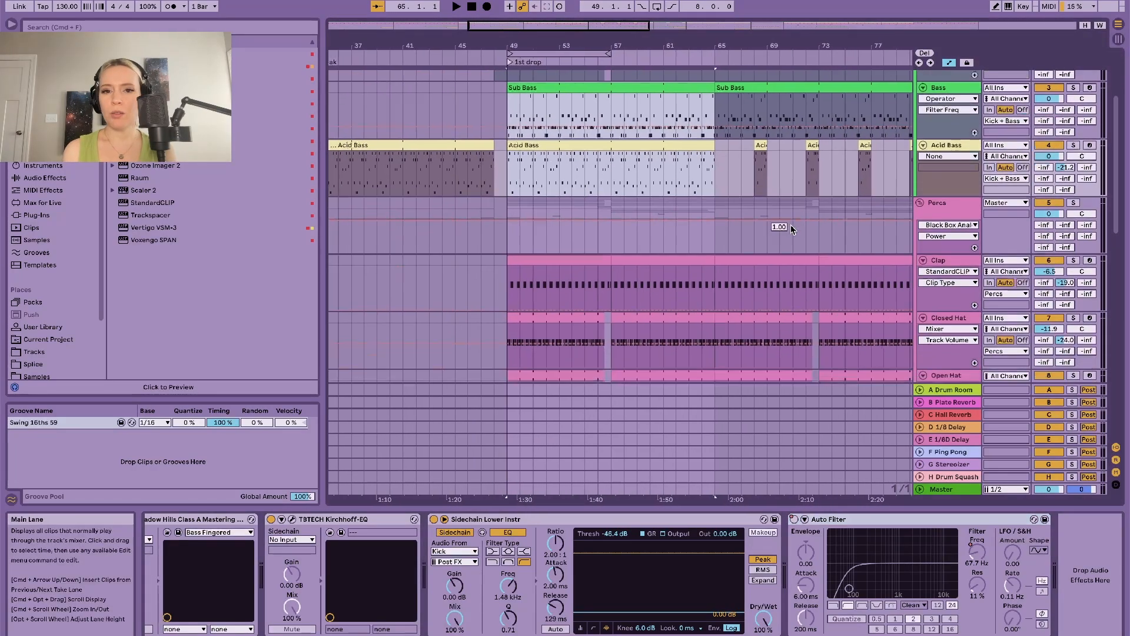
scroll(791, 225, "down", 5)
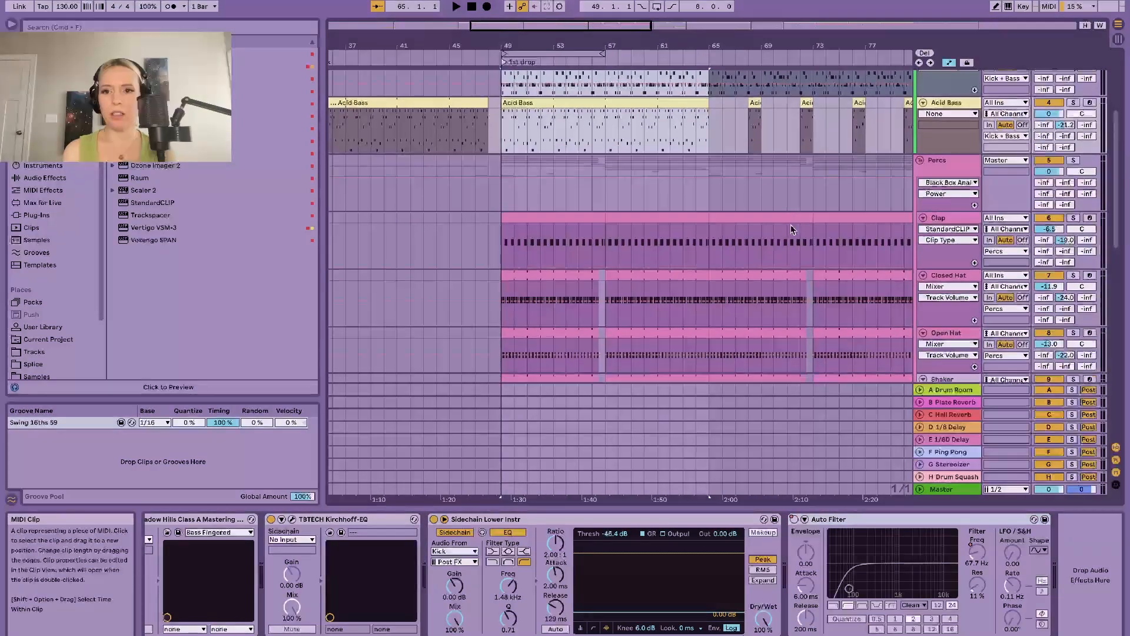
scroll(792, 225, "up", 1)
left_click(952, 90)
left_click(955, 148)
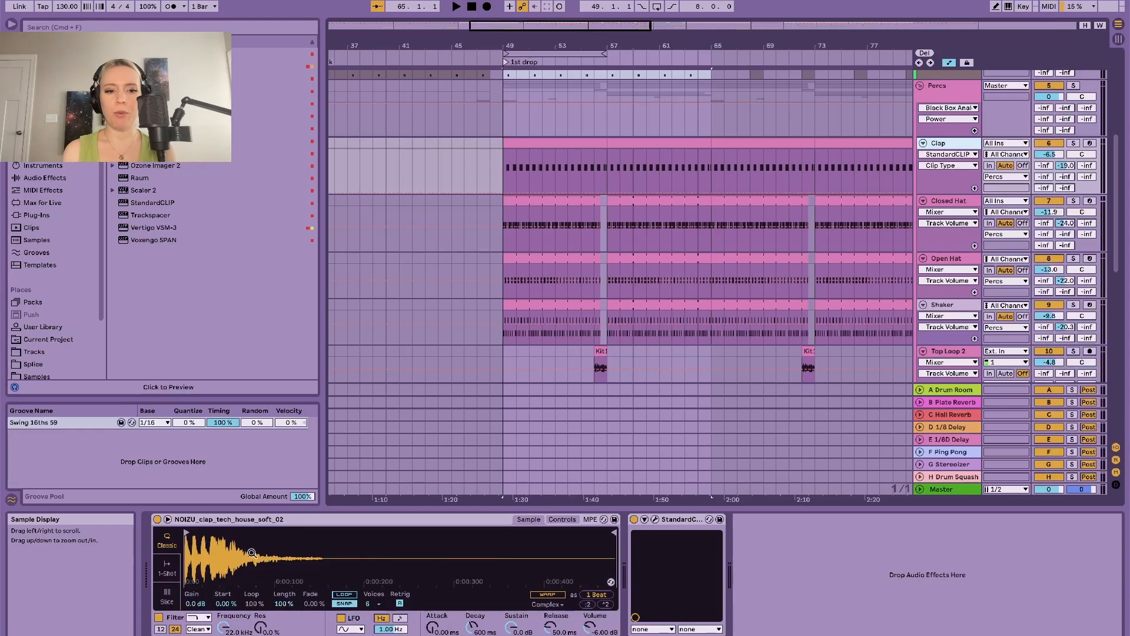
left_click(654, 519)
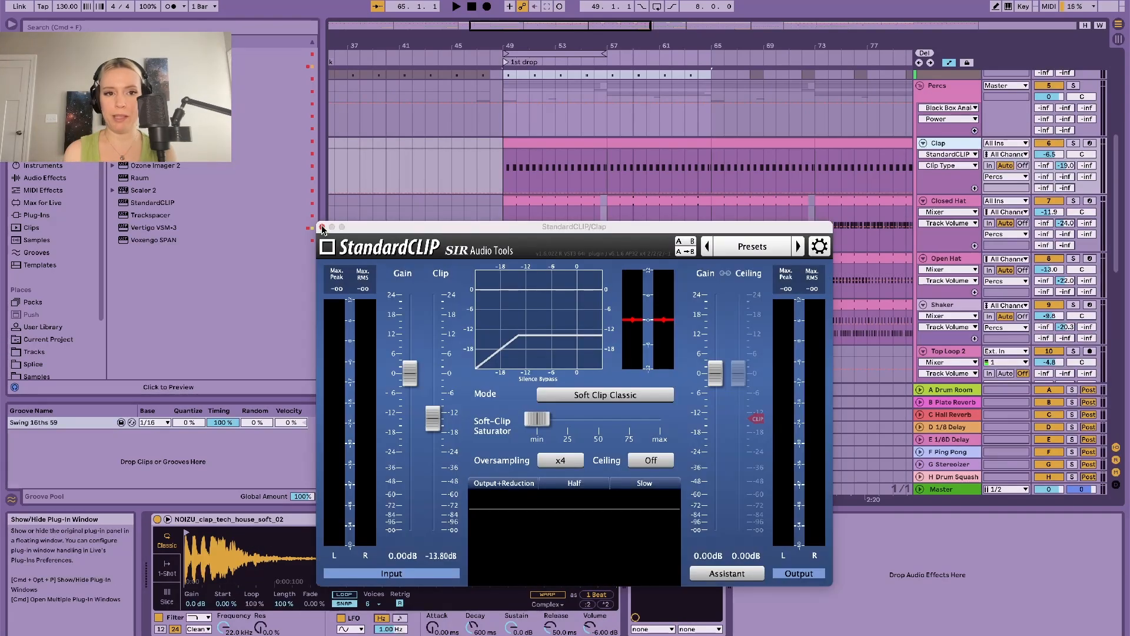
left_click(322, 227)
Show the Clap's B-Plate Reverb send, and inspect the ValhallaVintageVerb settings on the B Plate Reverb return before closing the plug-in window.
scroll(692, 212, "down", 2)
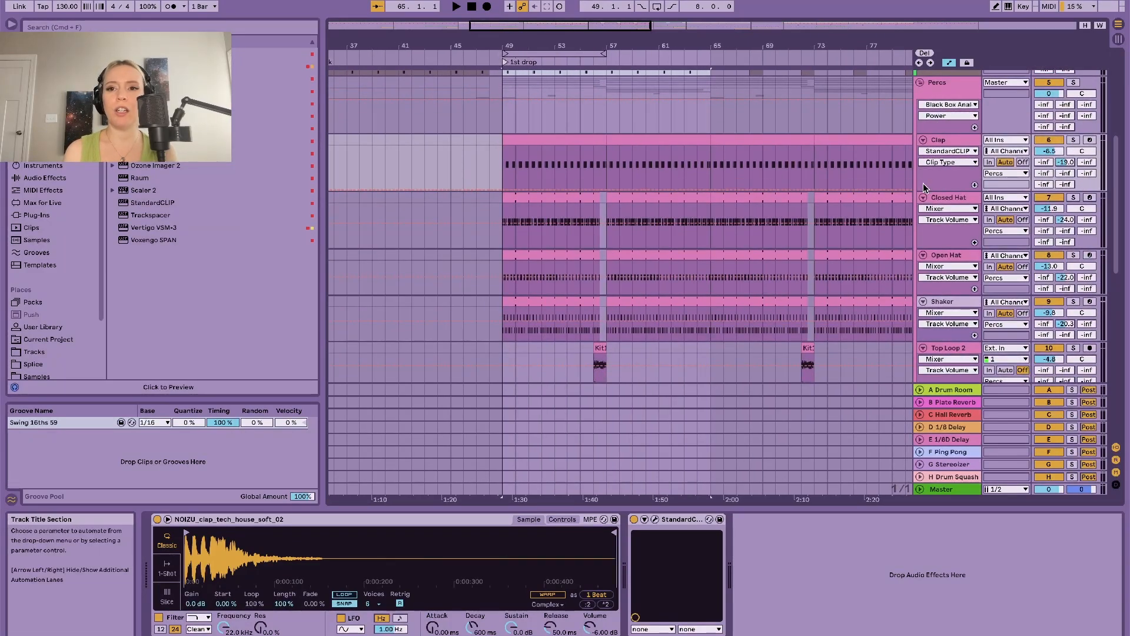
left_click(1070, 166)
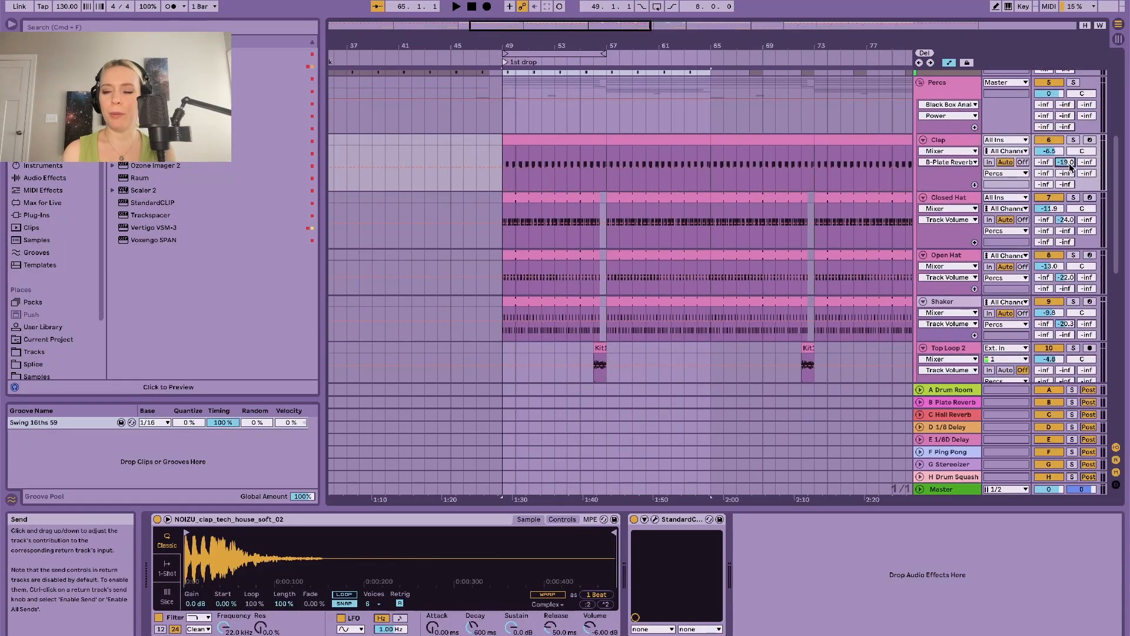
left_click(953, 402)
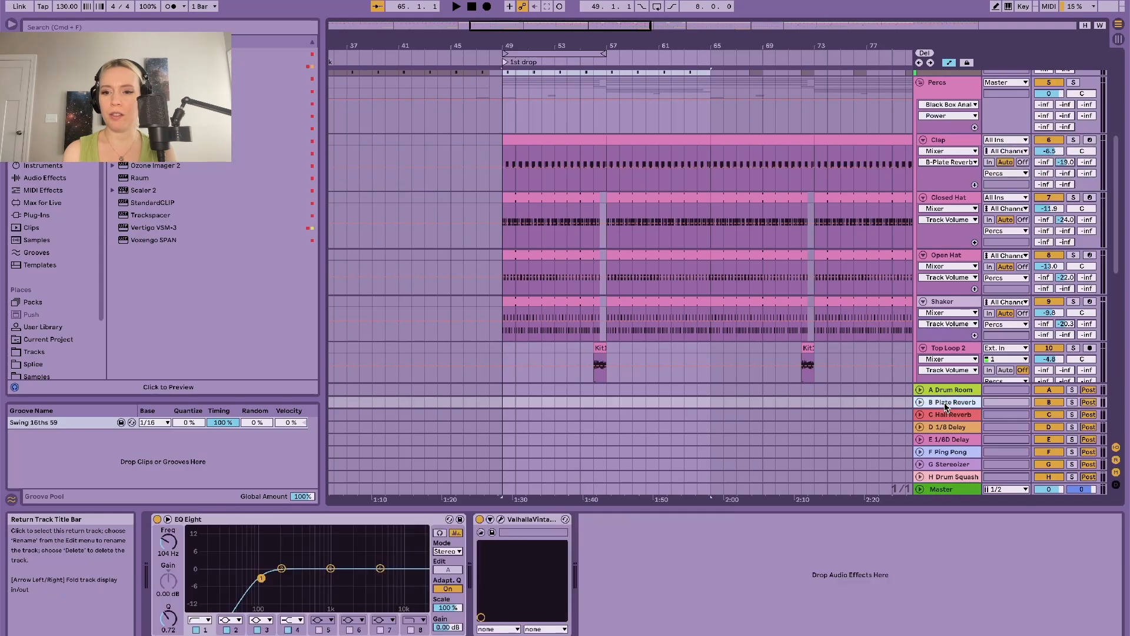
left_click(500, 519)
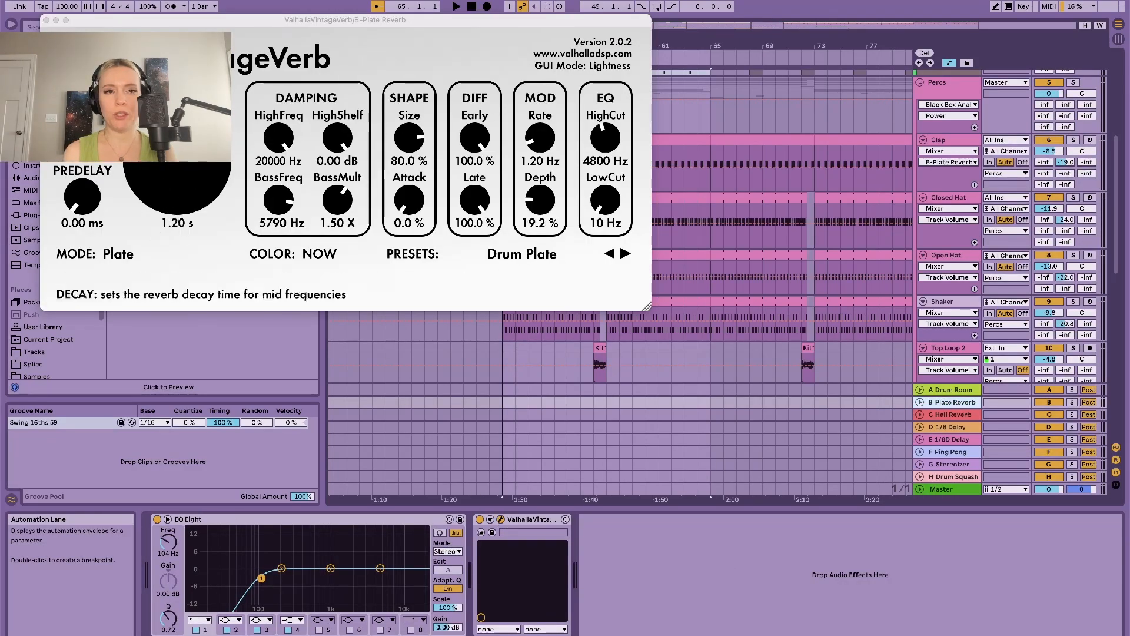
left_click_drag(130, 21, 289, 192)
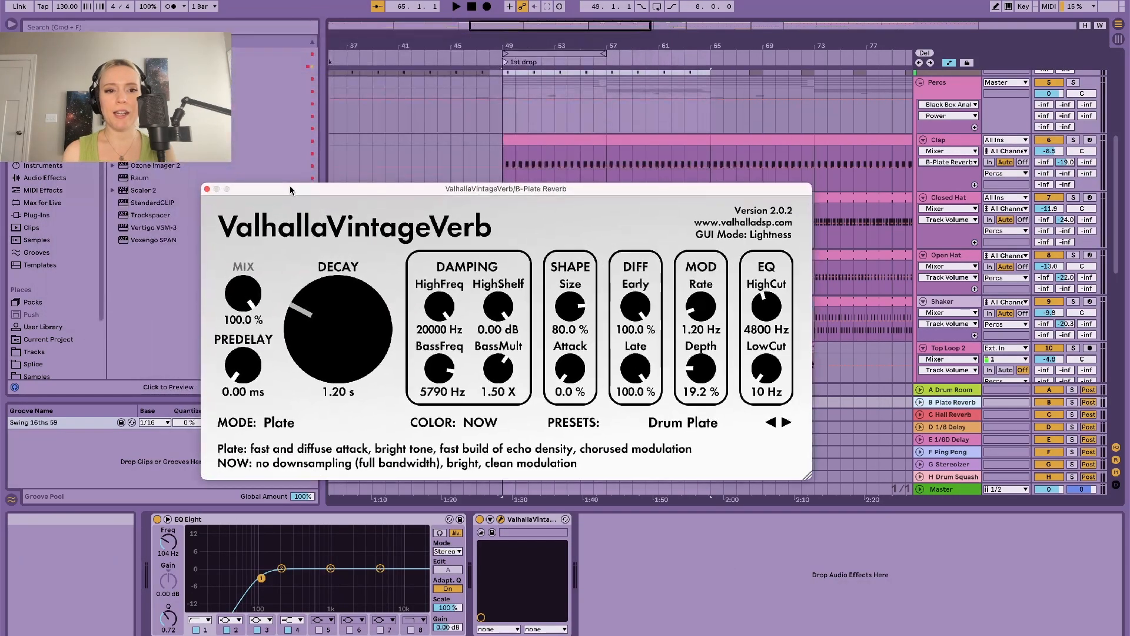
left_click(207, 192)
Show the Closed Hat's first-drop clip in an enlarged note editor and check its groove options without changing the selection.
left_click(947, 188)
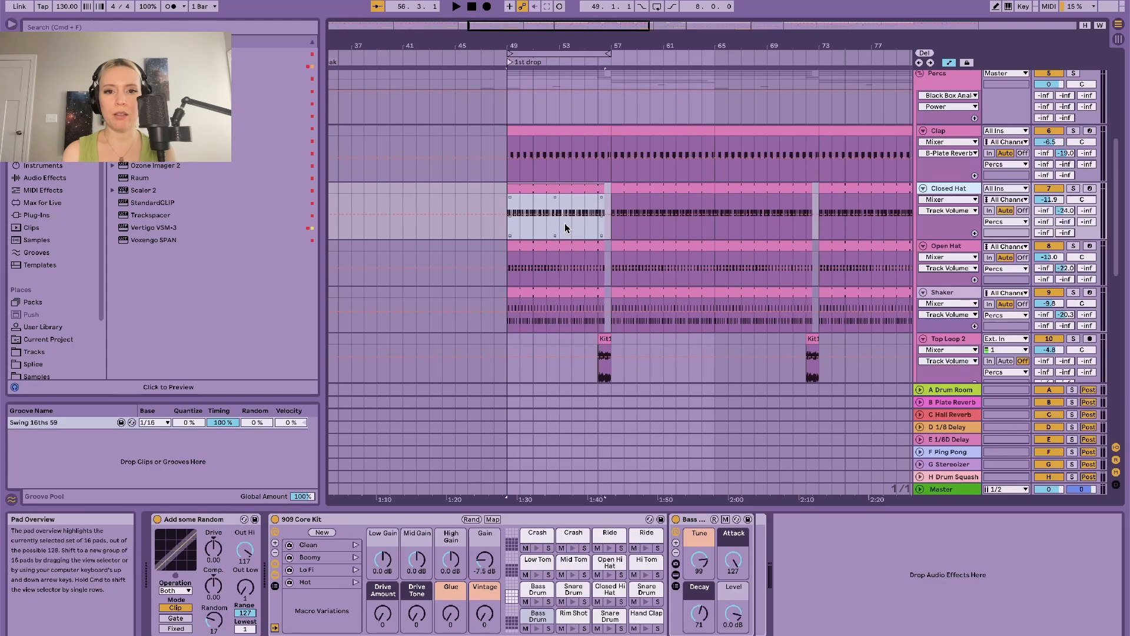
left_click(568, 192)
left_click_drag(523, 497, 530, 274)
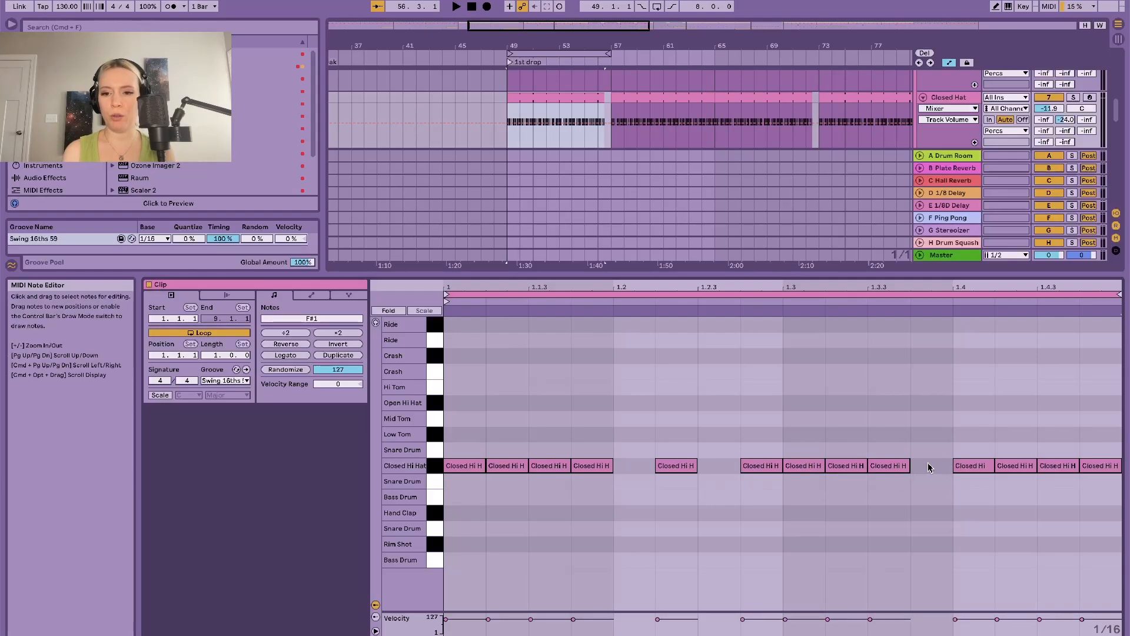
left_click(234, 382)
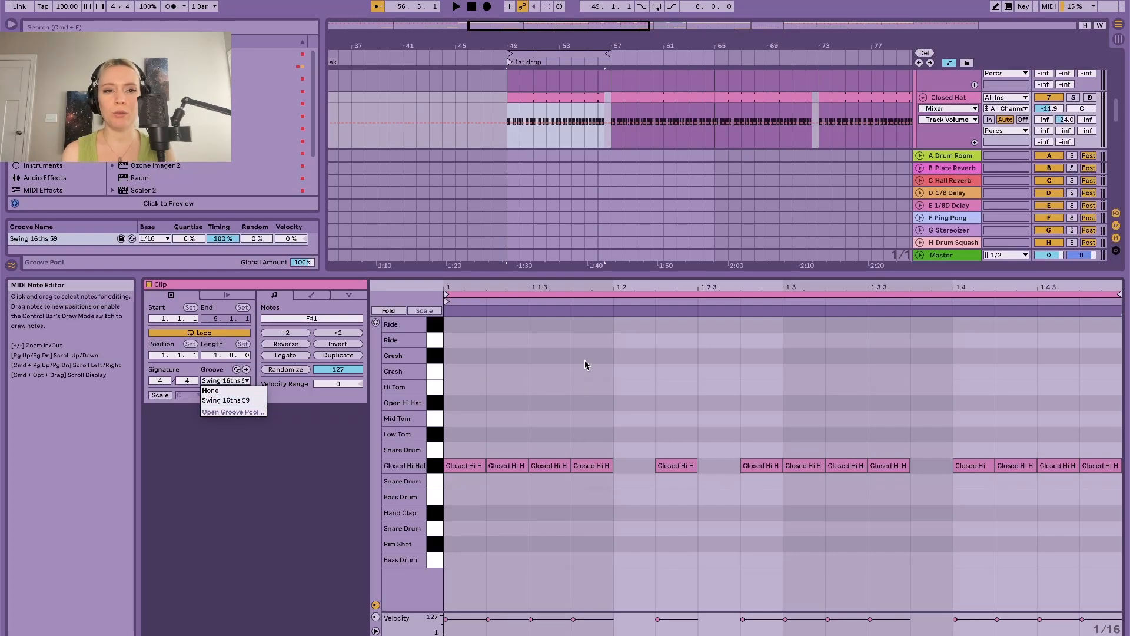
left_click(587, 379)
Return to the Closed Hat devices and show the Random control of the Add some Random velocity effect.
double_click(940, 99)
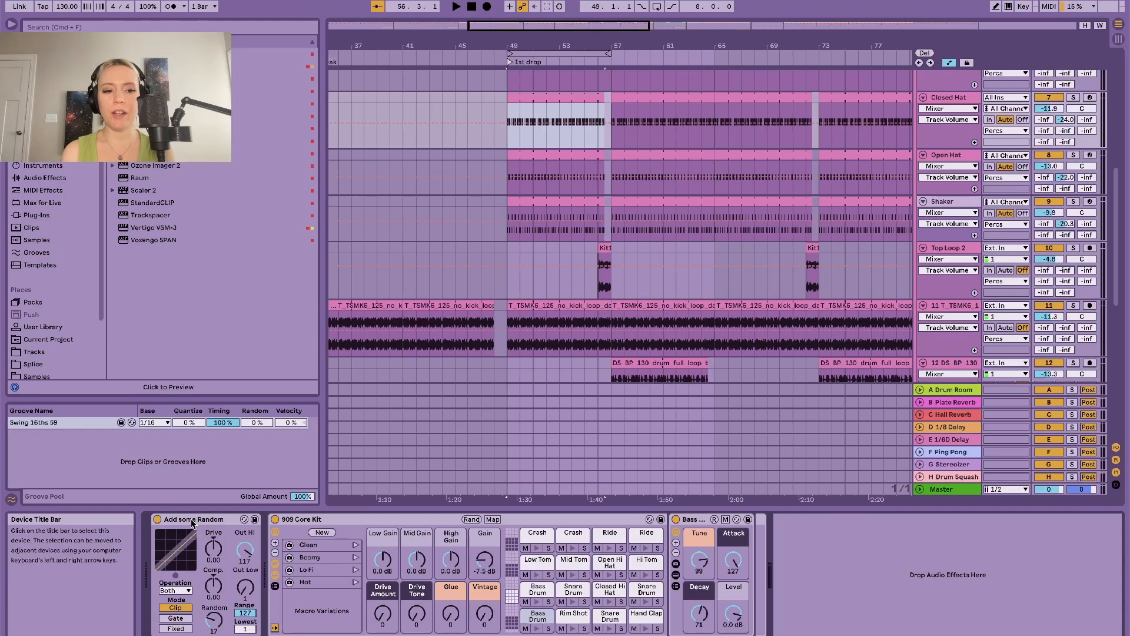
left_click(216, 623)
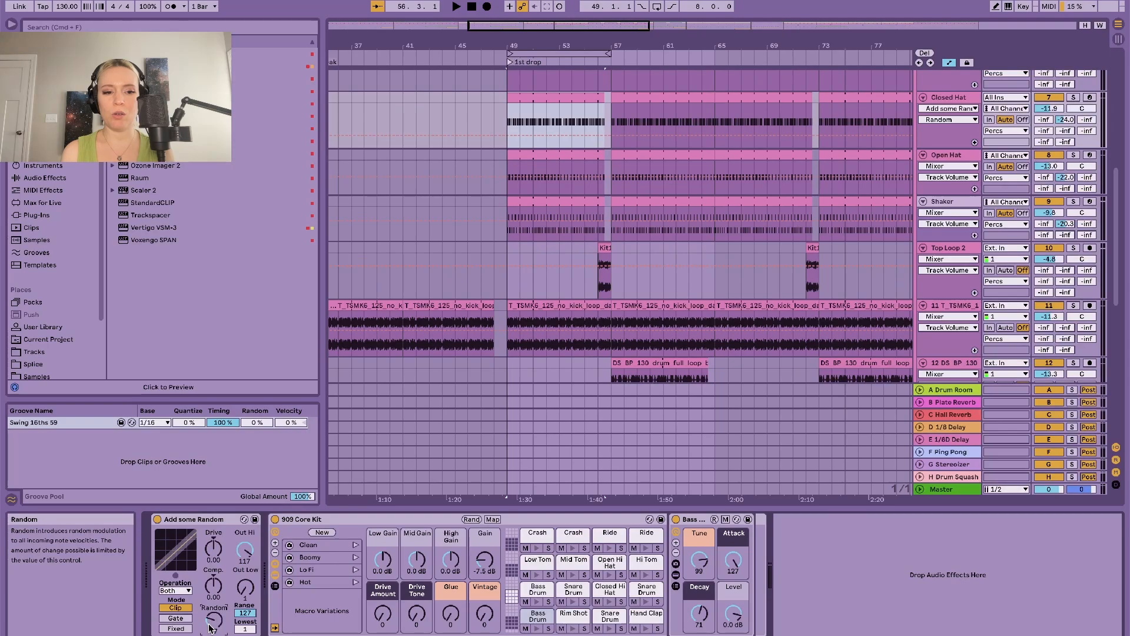
left_click_drag(214, 620, 214, 621)
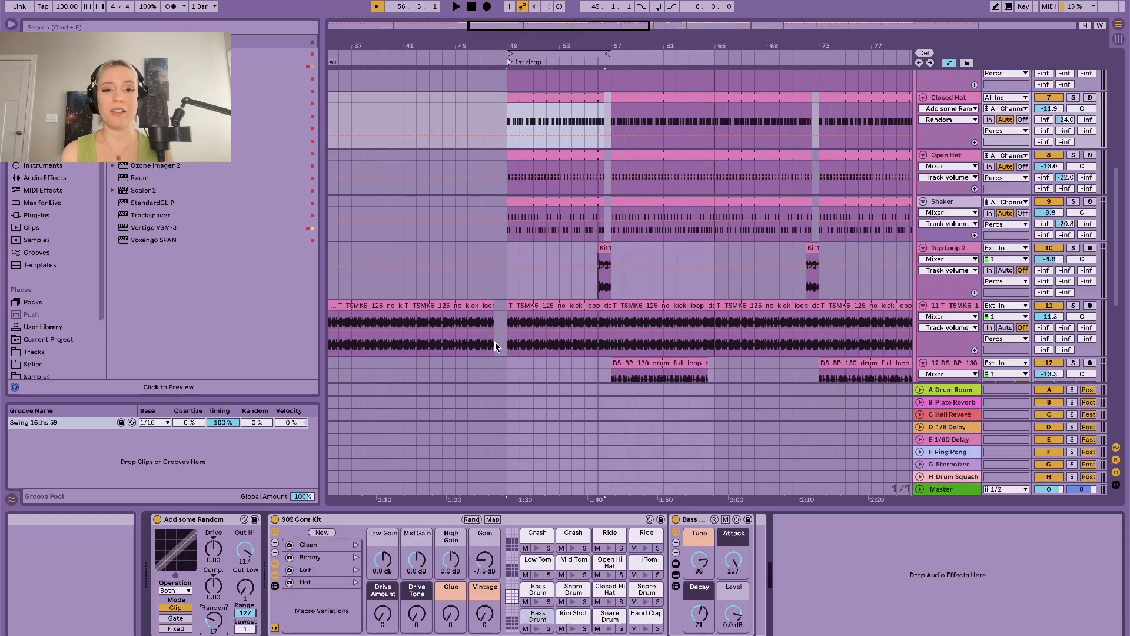
Review the Closed Hat clip's note velocities, and return to the track's devices to show its B-Plate Reverb send.
double_click(539, 100)
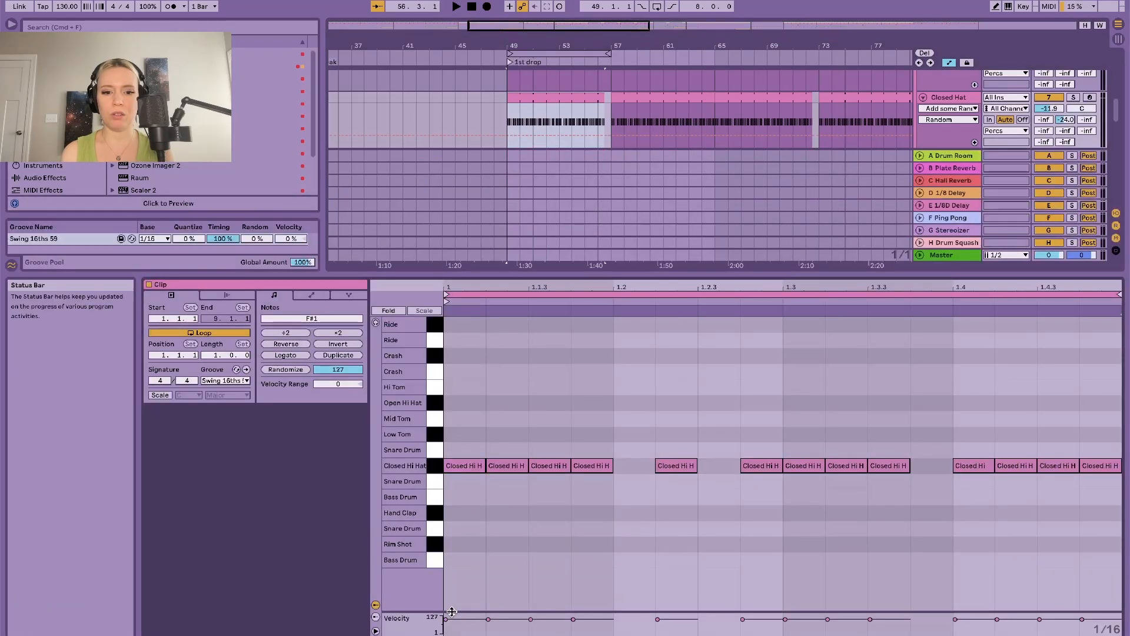
left_click(949, 100)
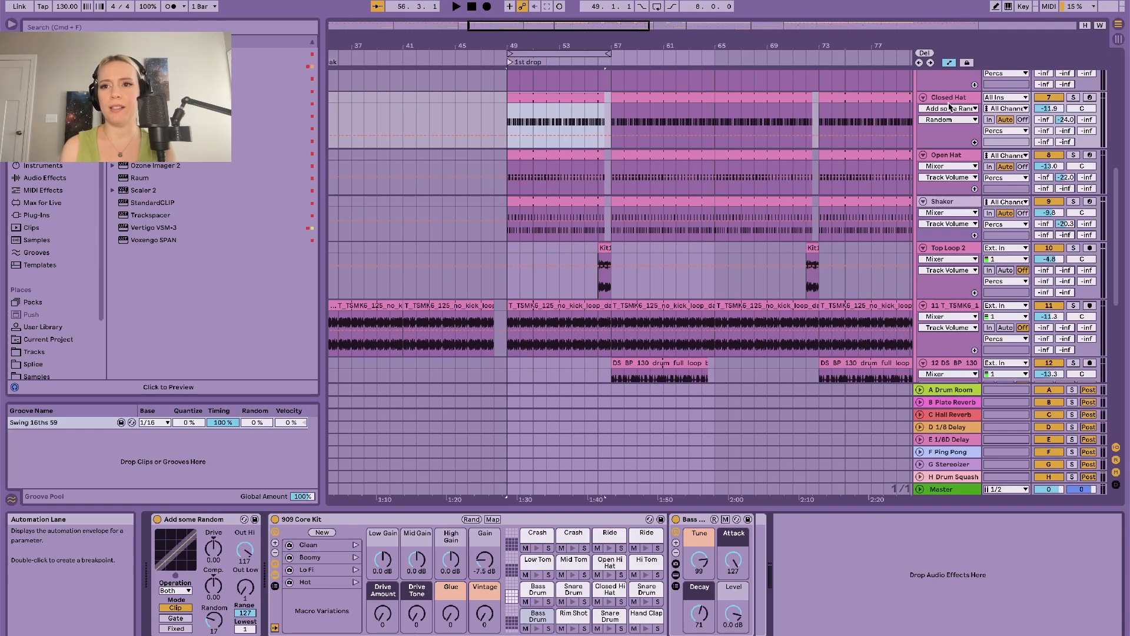
left_click(1069, 122)
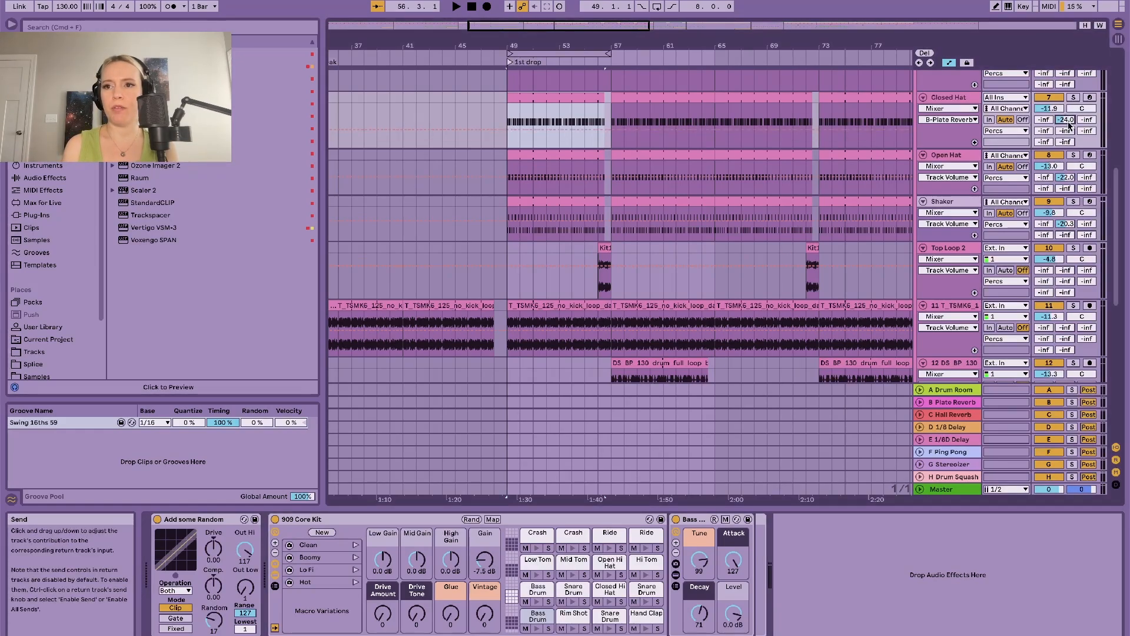
Review the Open Hat and Shaker tracks, checking the Shaker's ap_shaker_hit2 sampler and its clip notes.
left_click(951, 155)
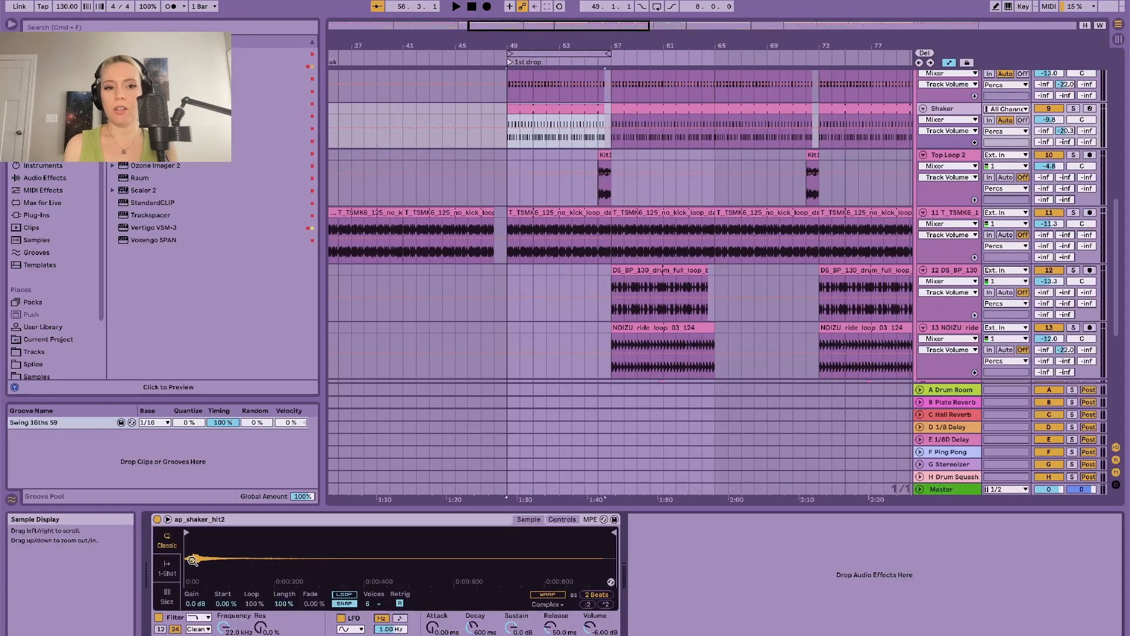
scroll(893, 164, "up", 5)
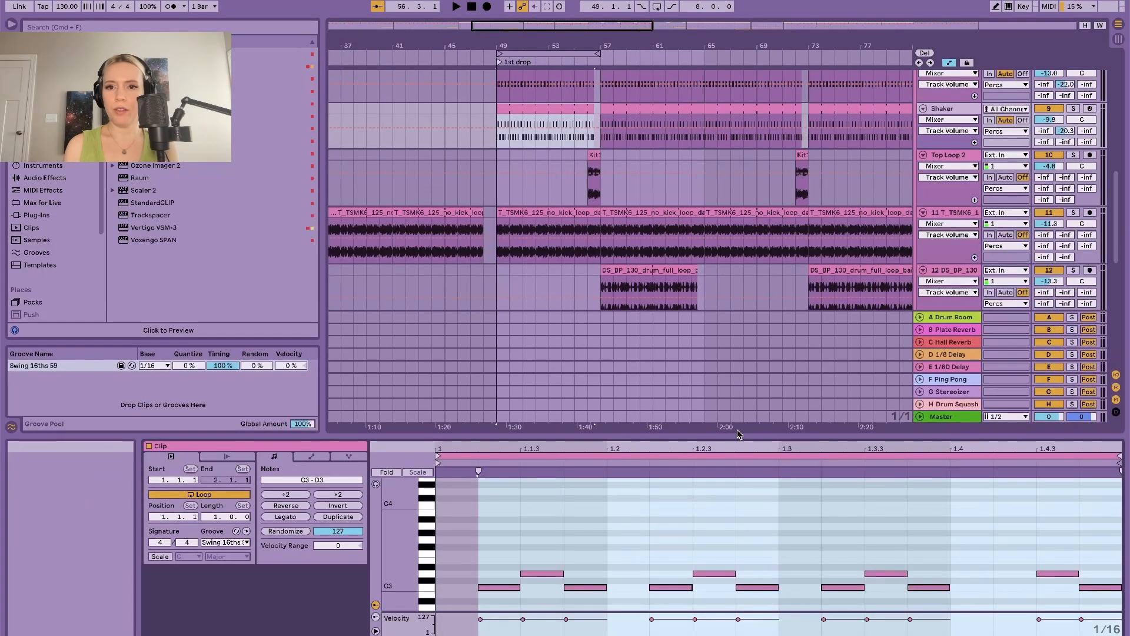
scroll(711, 173, "up", 3)
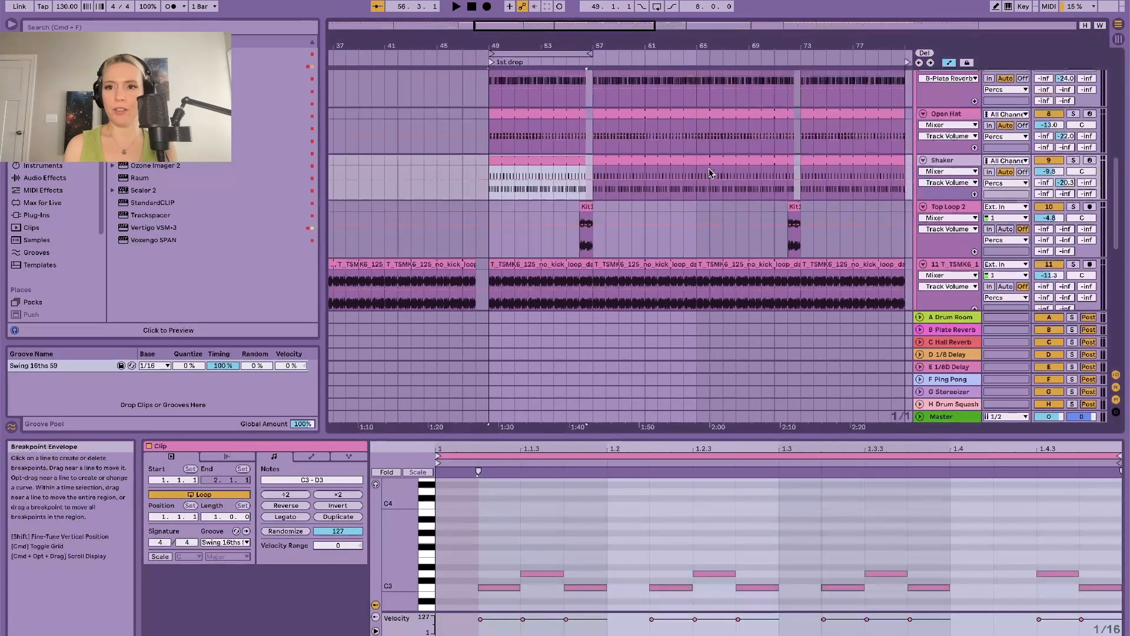
scroll(711, 172, "right", 1)
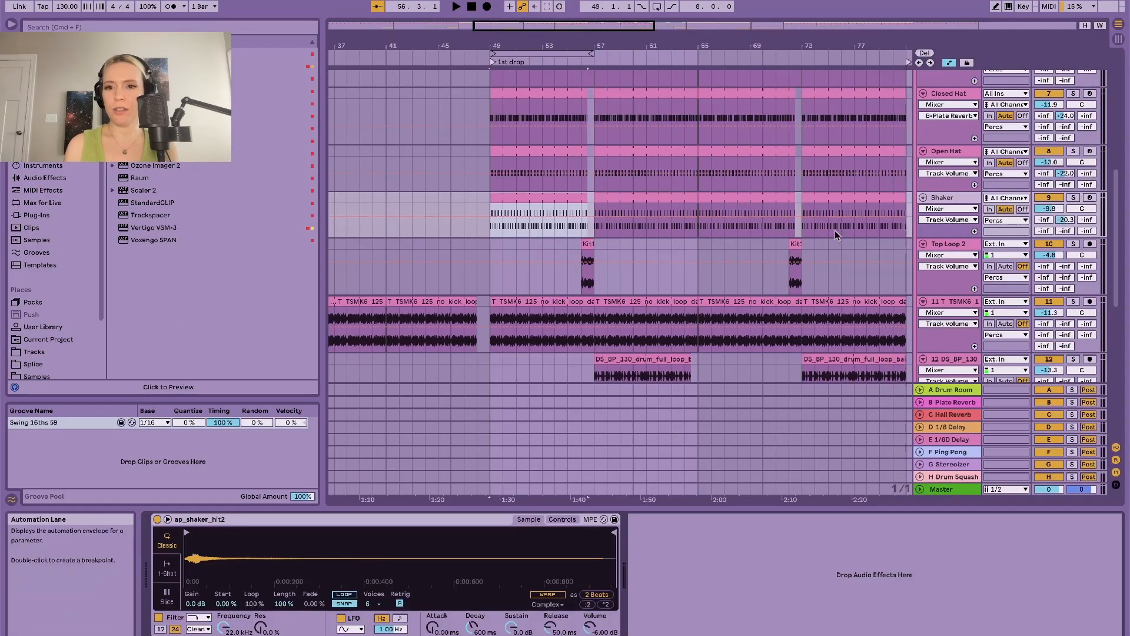
Play the Top Loop 2 fill just before bar 57 in solo, and unsolo the track after stopping playback.
scroll(835, 231, "up", 3)
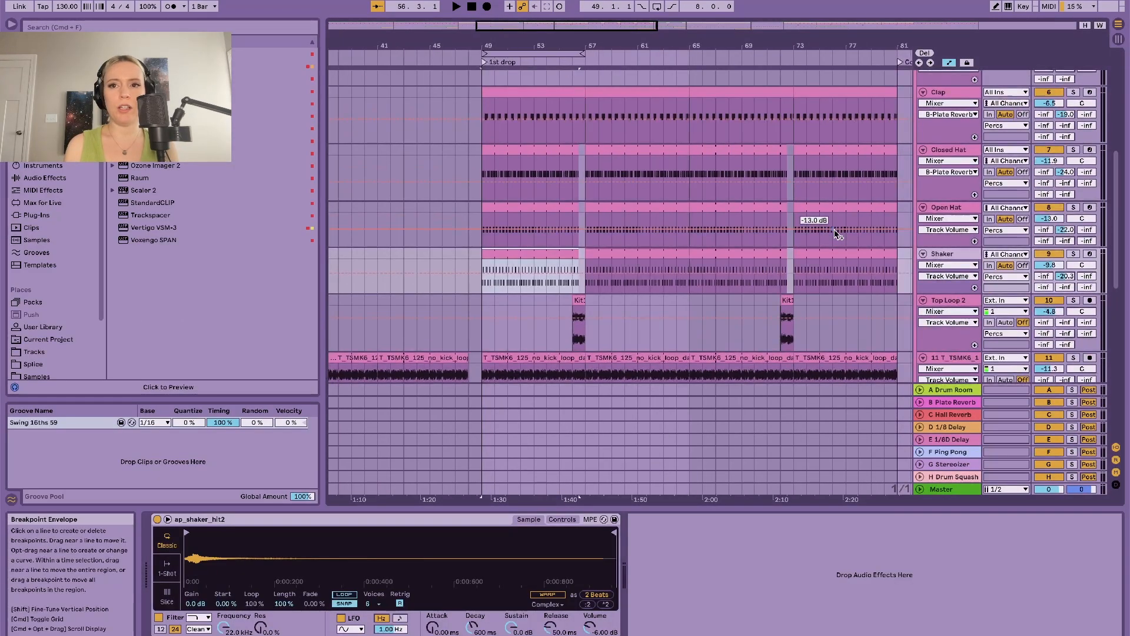
scroll(836, 234, "down", 3)
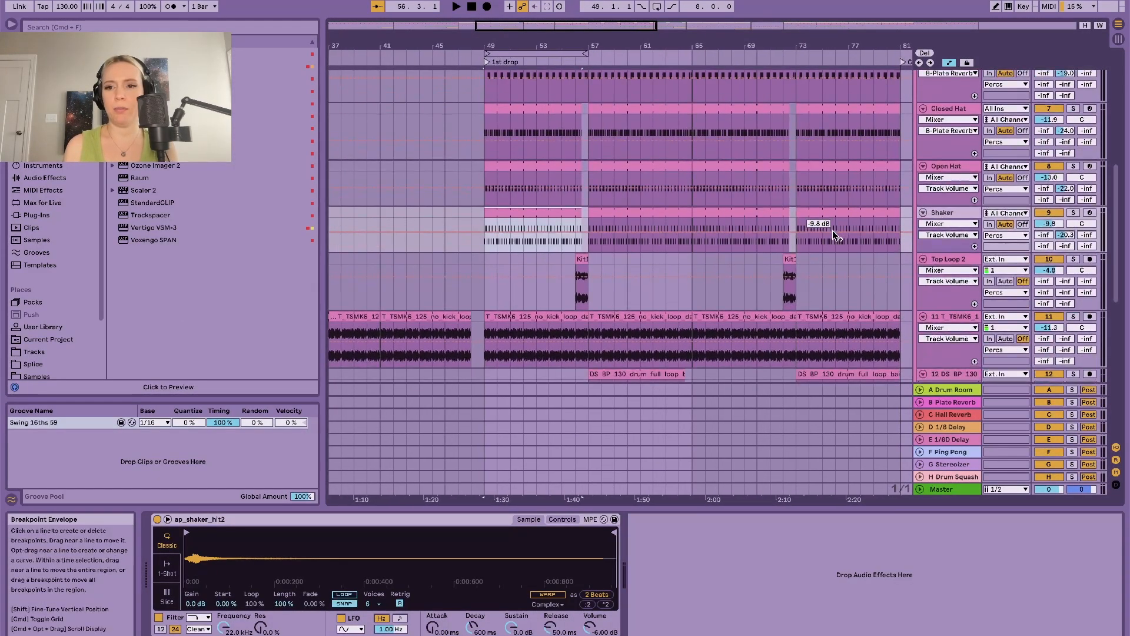
scroll(833, 231, "down", 3)
left_click(898, 217)
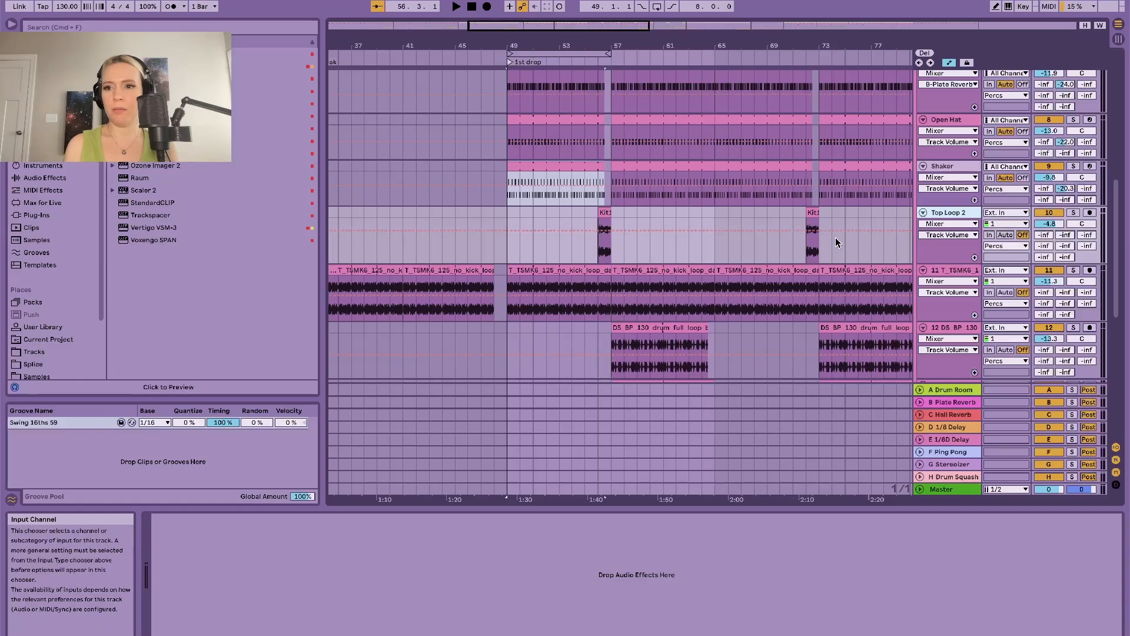
scroll(835, 240, "down", 3)
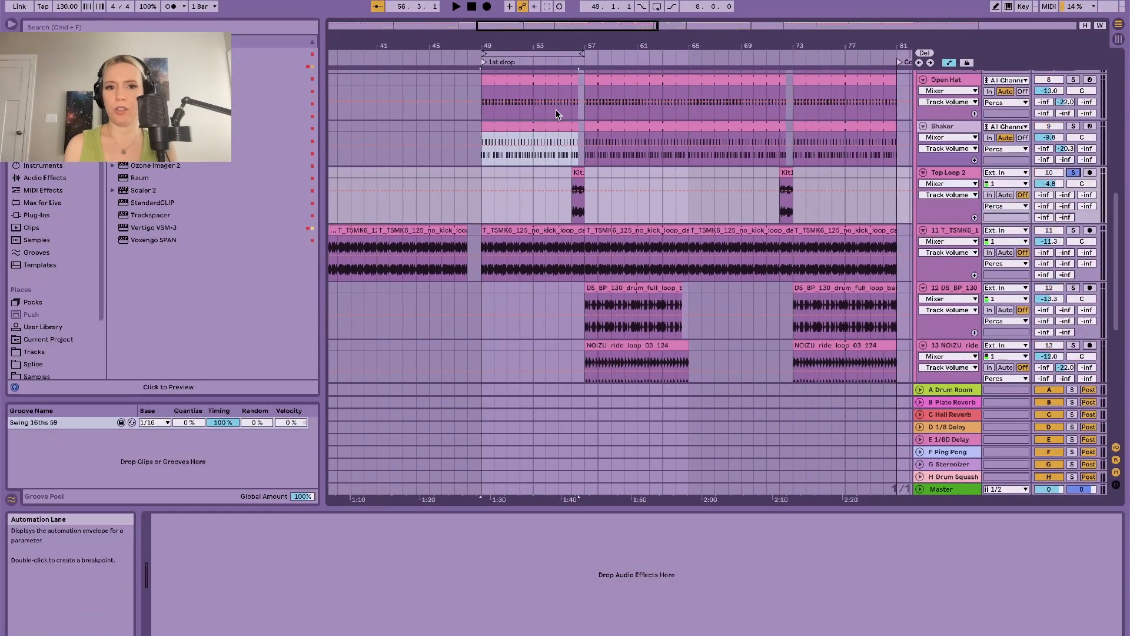
left_click(564, 61)
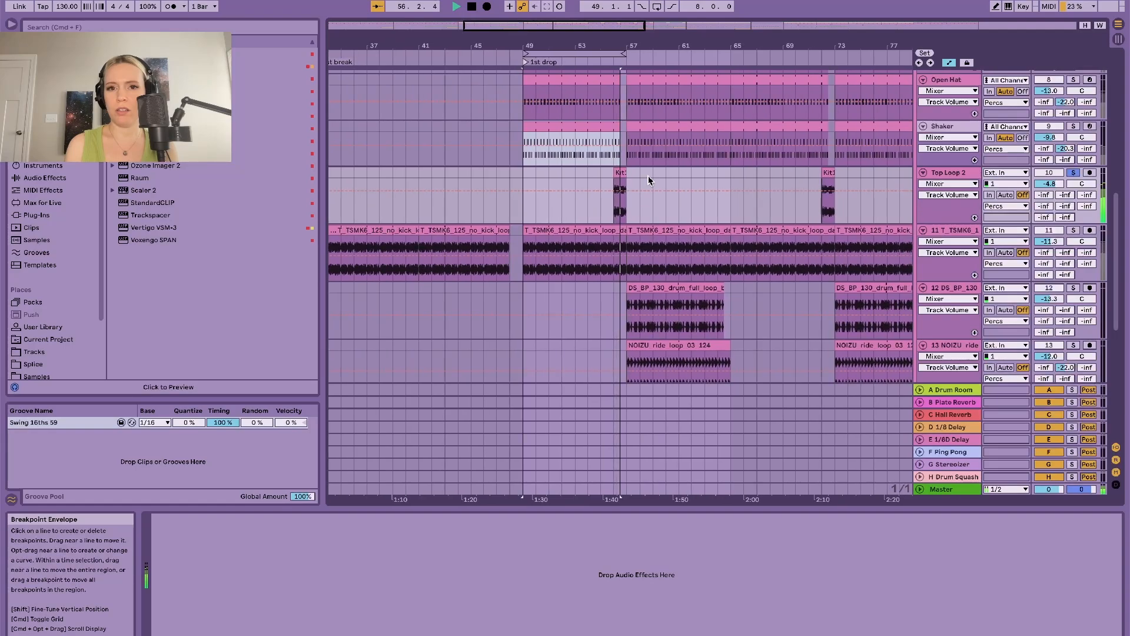
key("space")
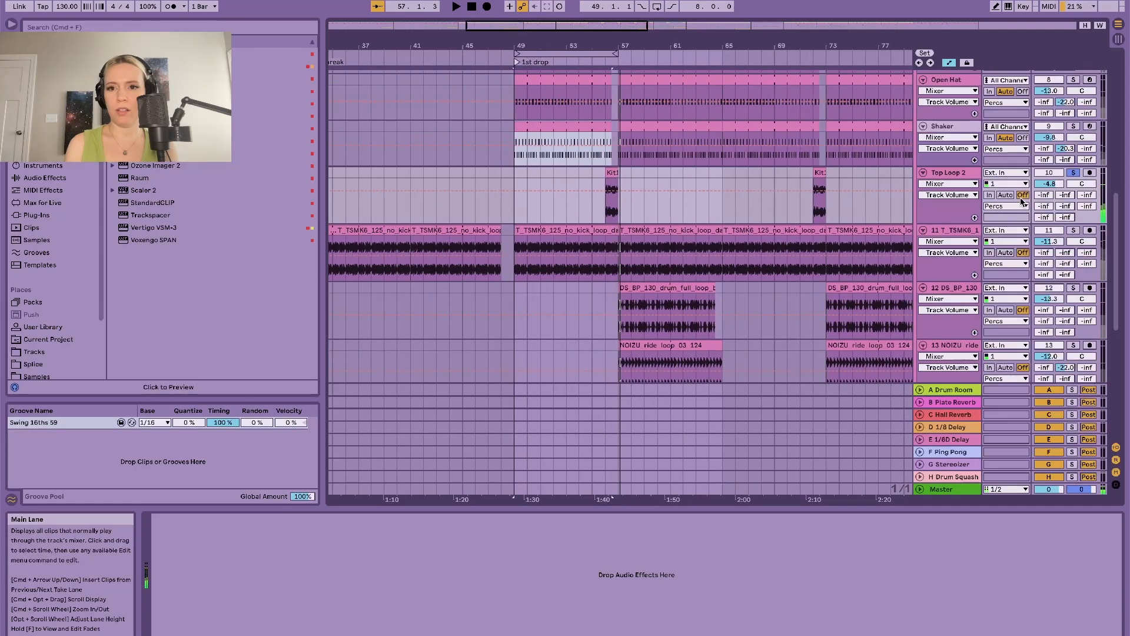
left_click(1075, 173)
Select the T_TSMK6_125_no_kick_loop track and open its clip at the start of the first drop to view the waveform.
left_click(958, 230)
scroll(1006, 251, "down", 1)
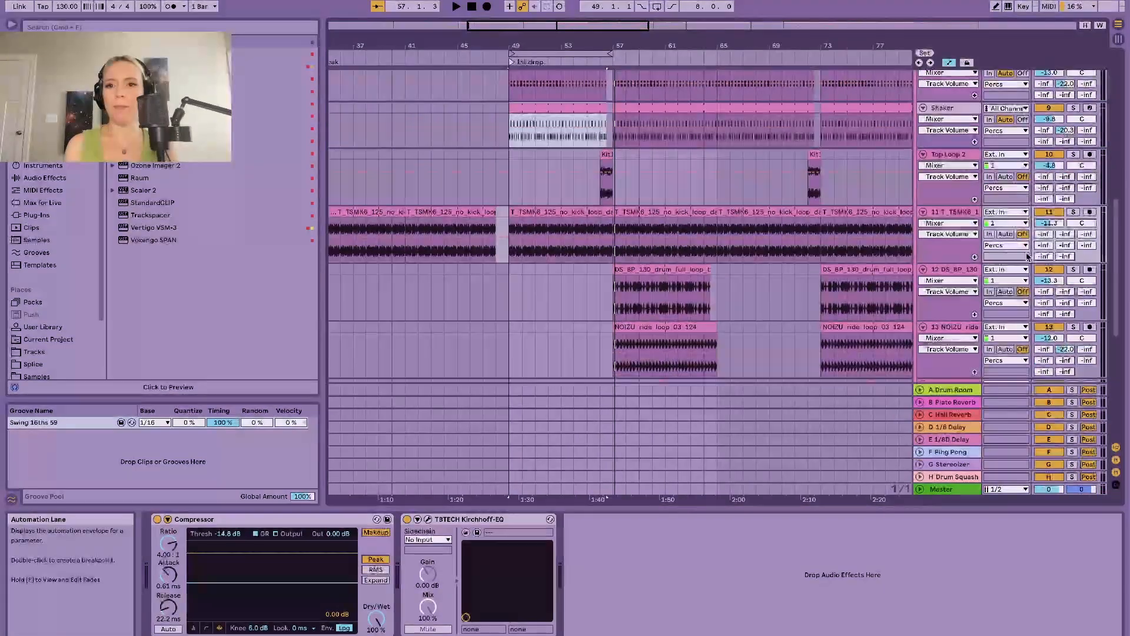
double_click(516, 236)
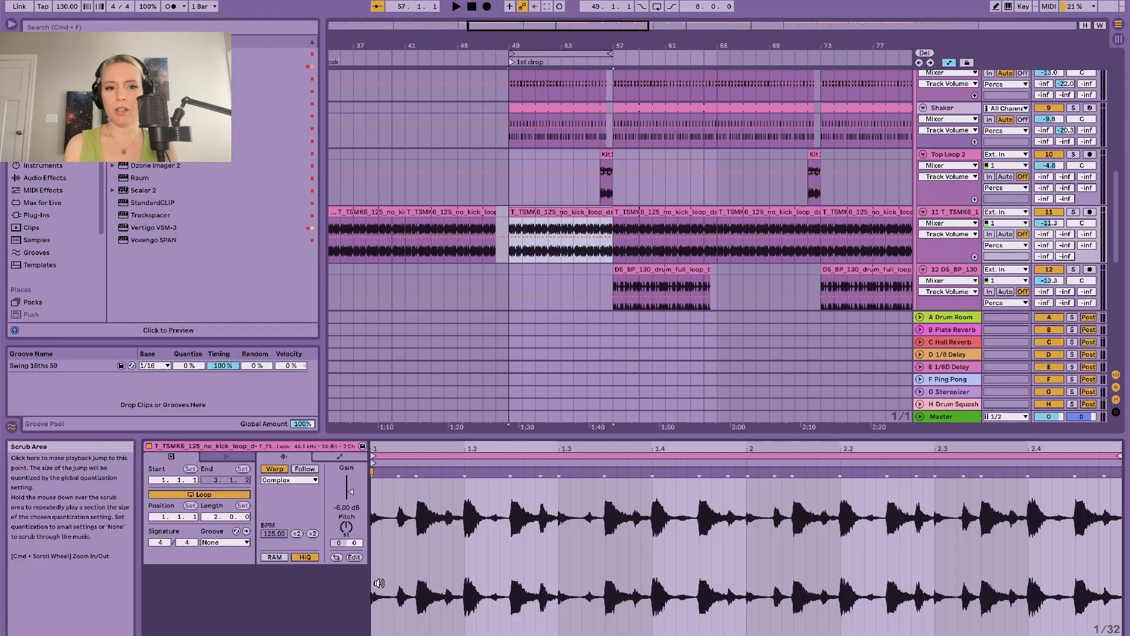
Switch back to the no-kick loop track's effects and open its TBTECH Kirchhoff-EQ window.
key("shift+Tab")
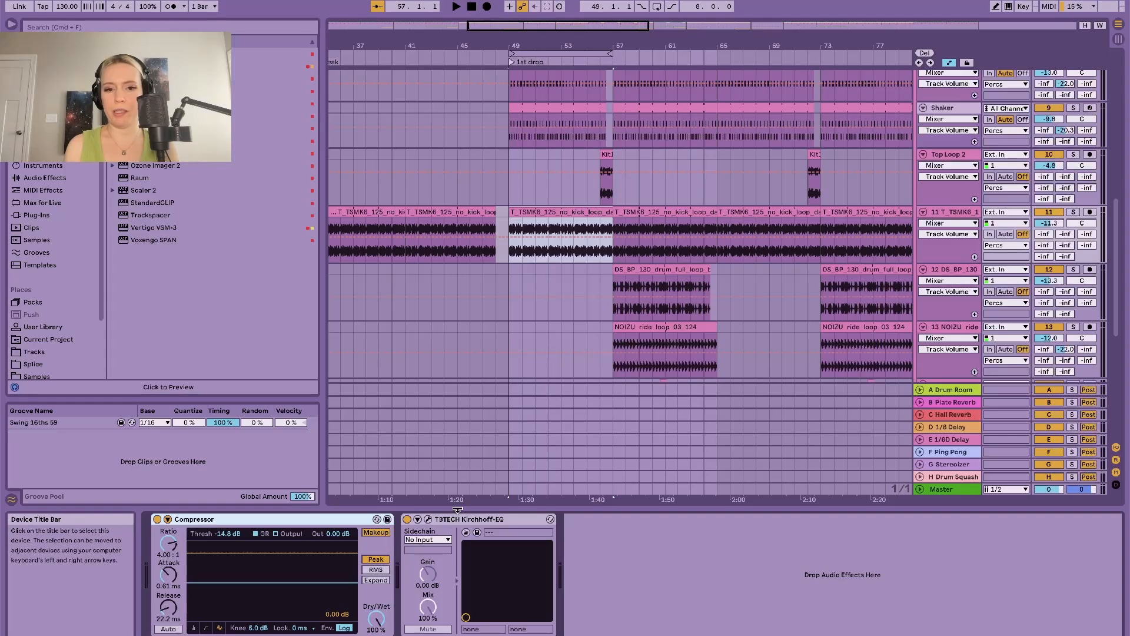
left_click(442, 520)
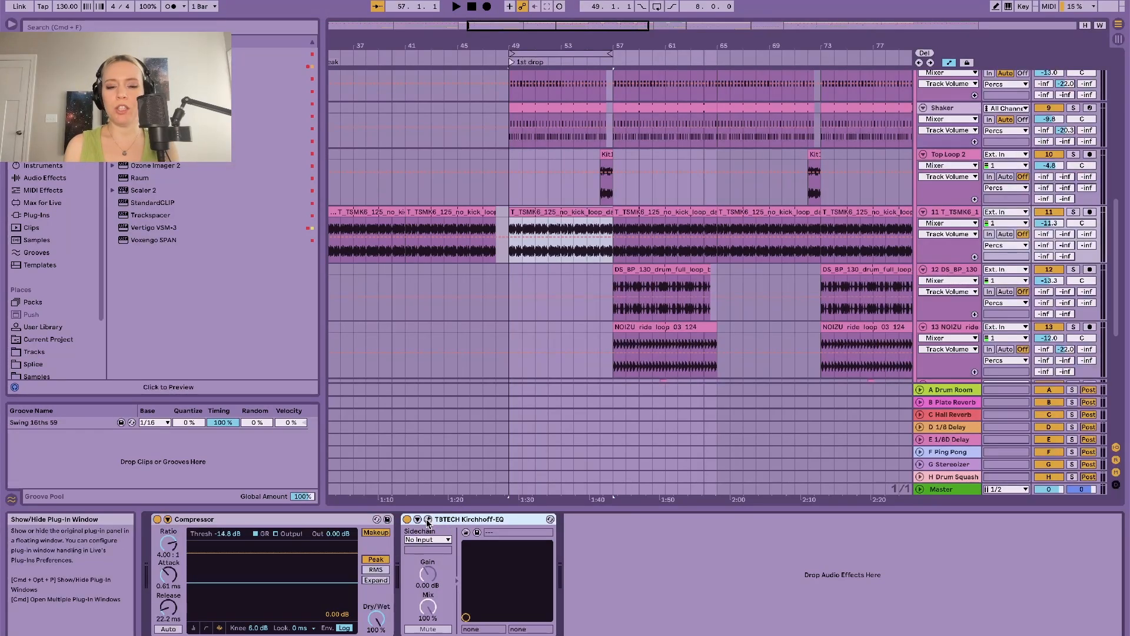
left_click(428, 520)
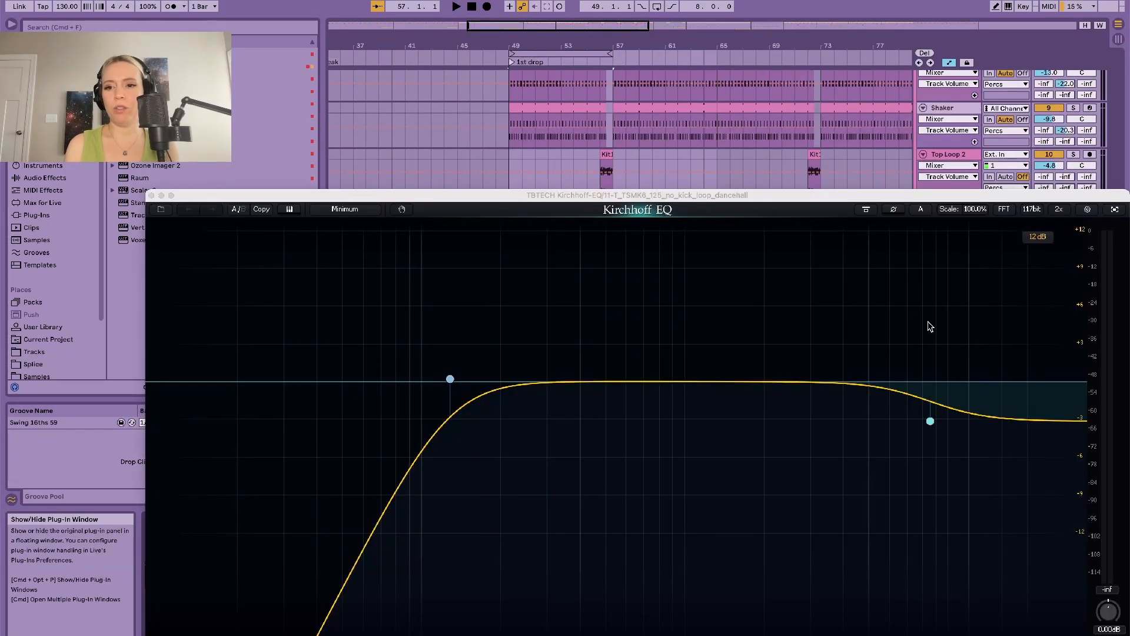
Close the EQ window and compare the DS_BP_130_drum_full_loop clip at bar 57 with the no-kick loop clip at the start of the first drop.
left_click(151, 195)
scroll(598, 177, "up", 5)
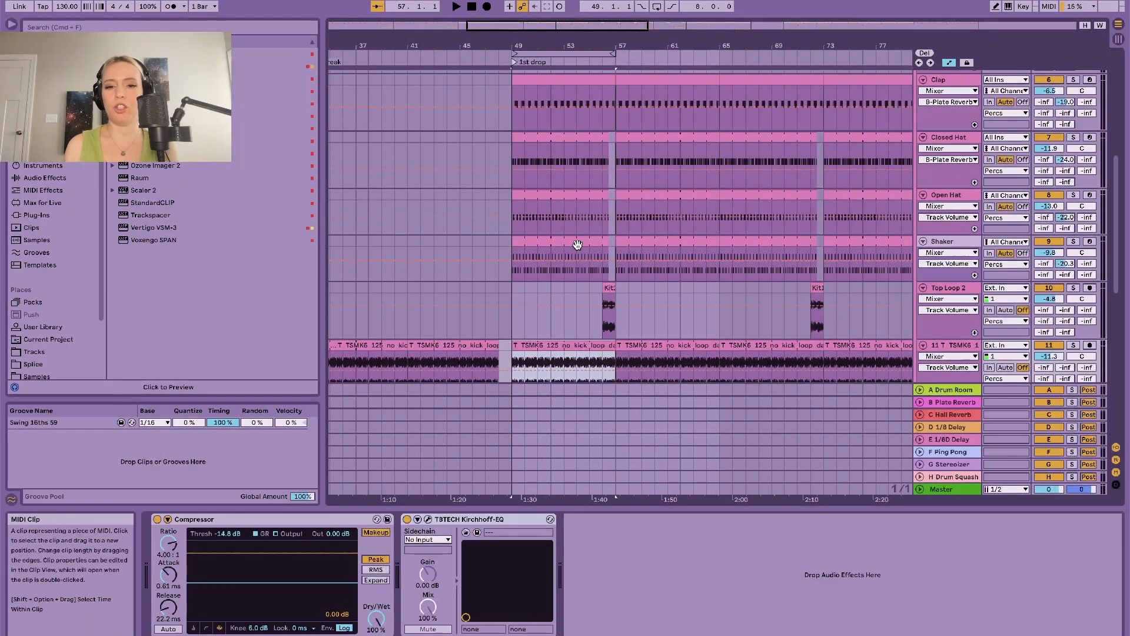
scroll(574, 247, "down", 2)
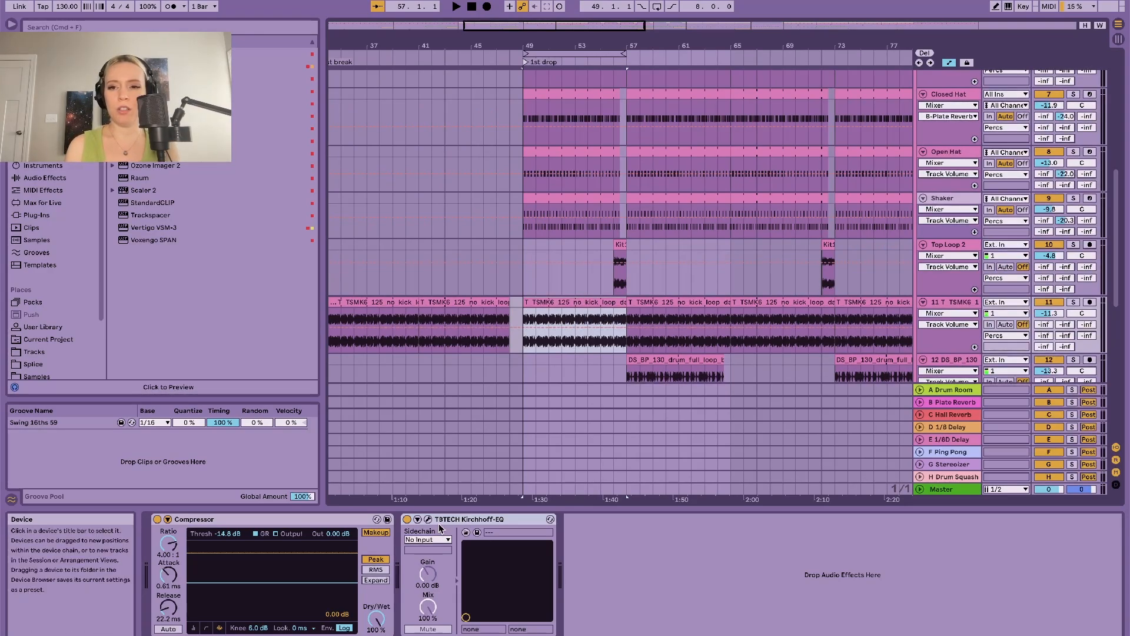
scroll(620, 295, "down", 1)
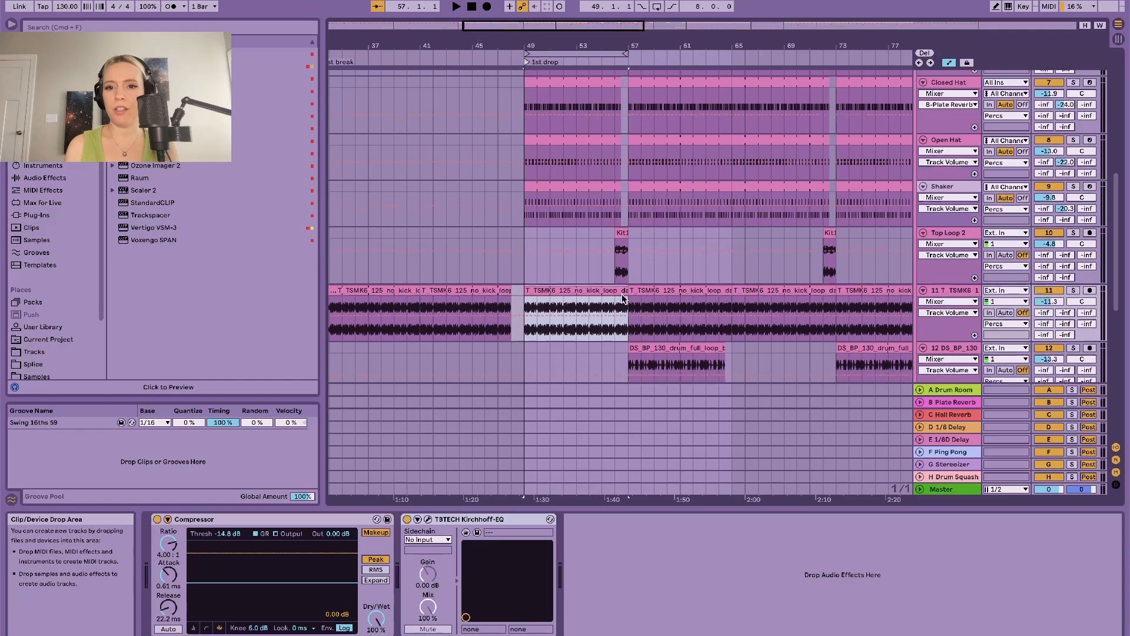
scroll(621, 294, "down", 5)
scroll(728, 273, "right", 2)
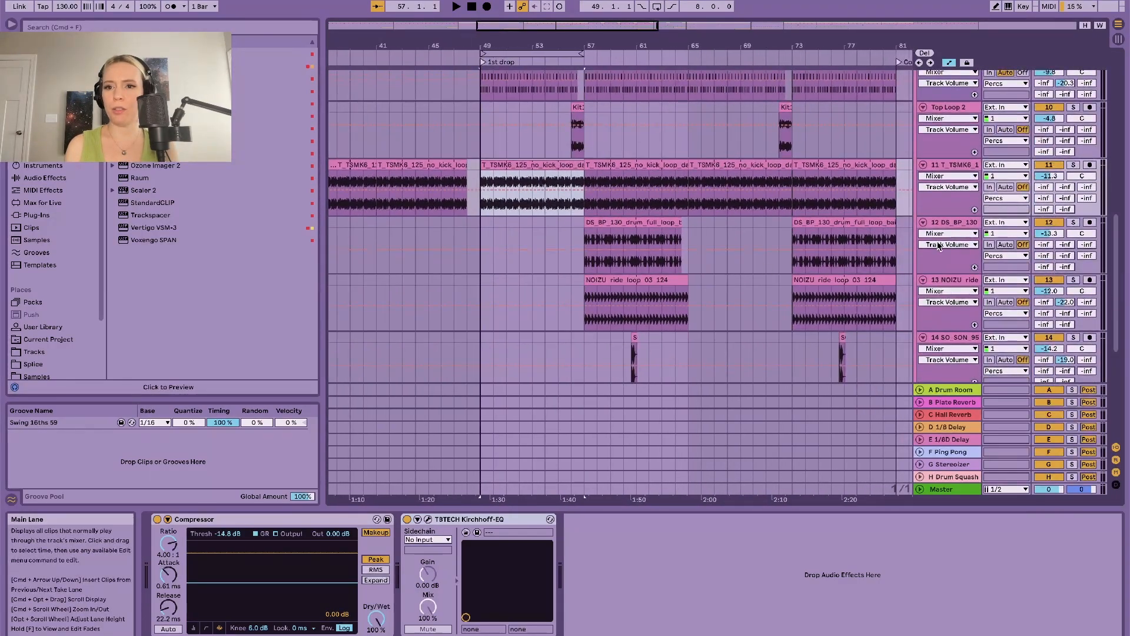
left_click(951, 223)
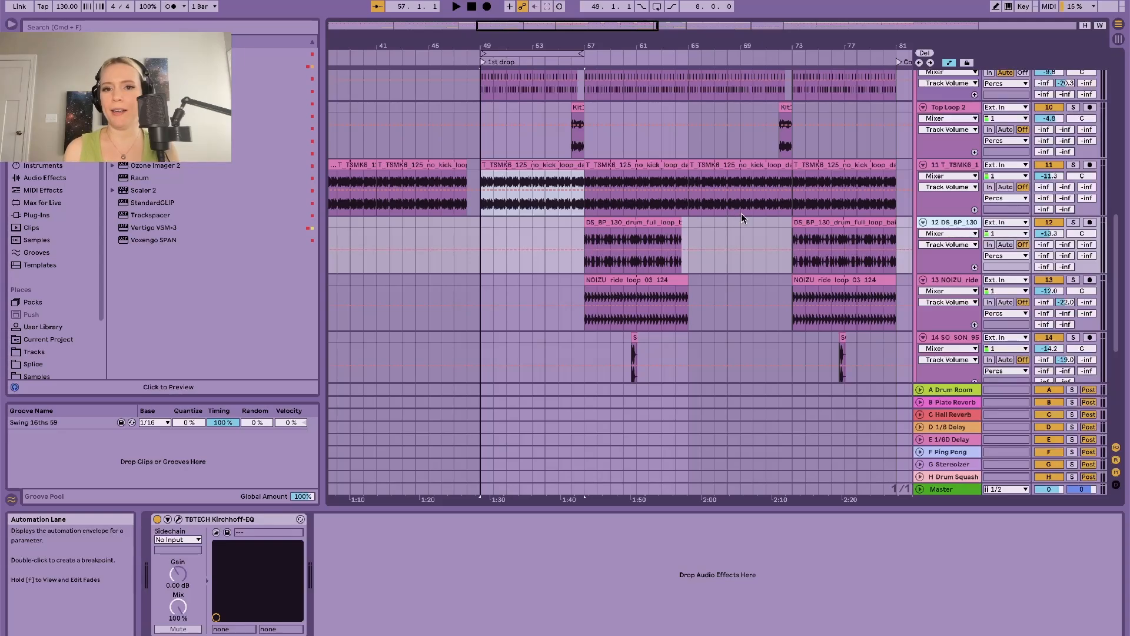
left_click(624, 222)
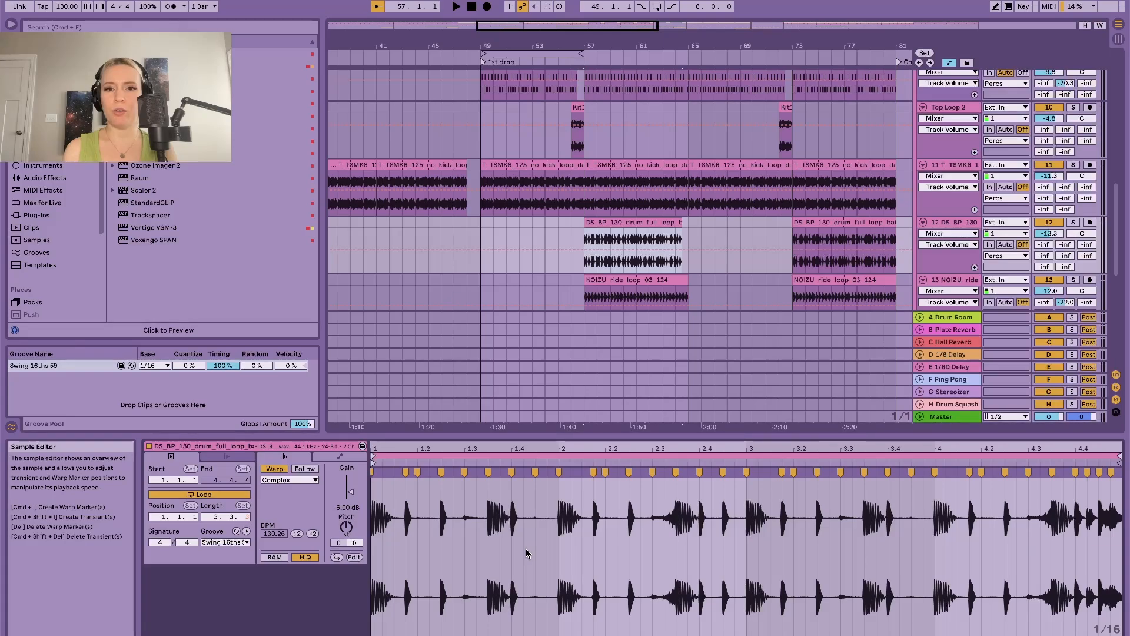
left_click(502, 165)
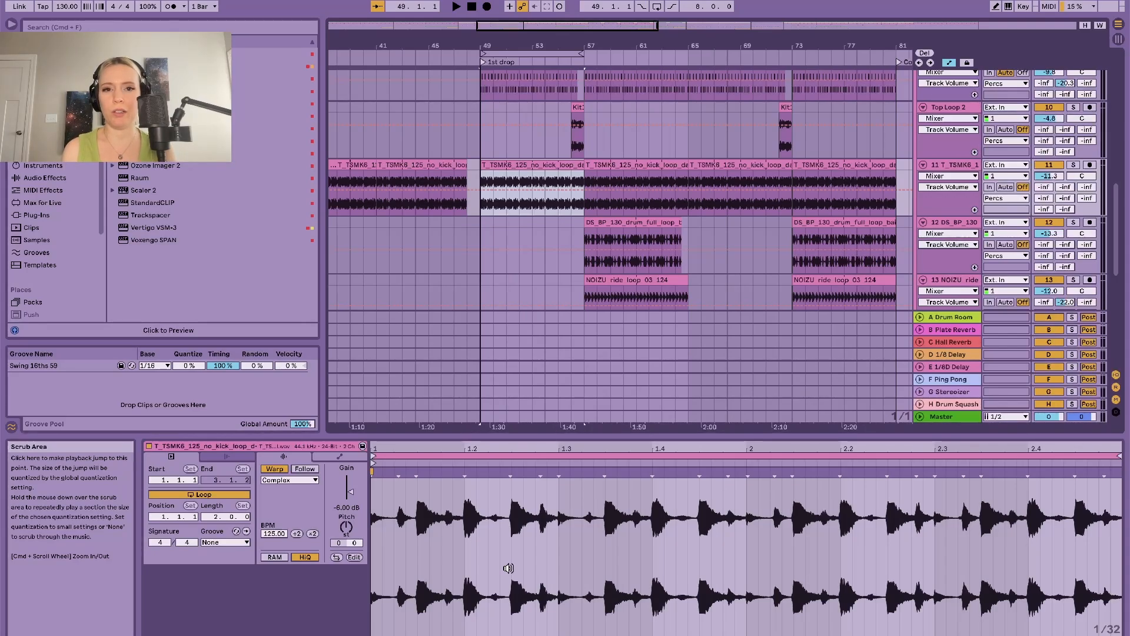
left_click(601, 222)
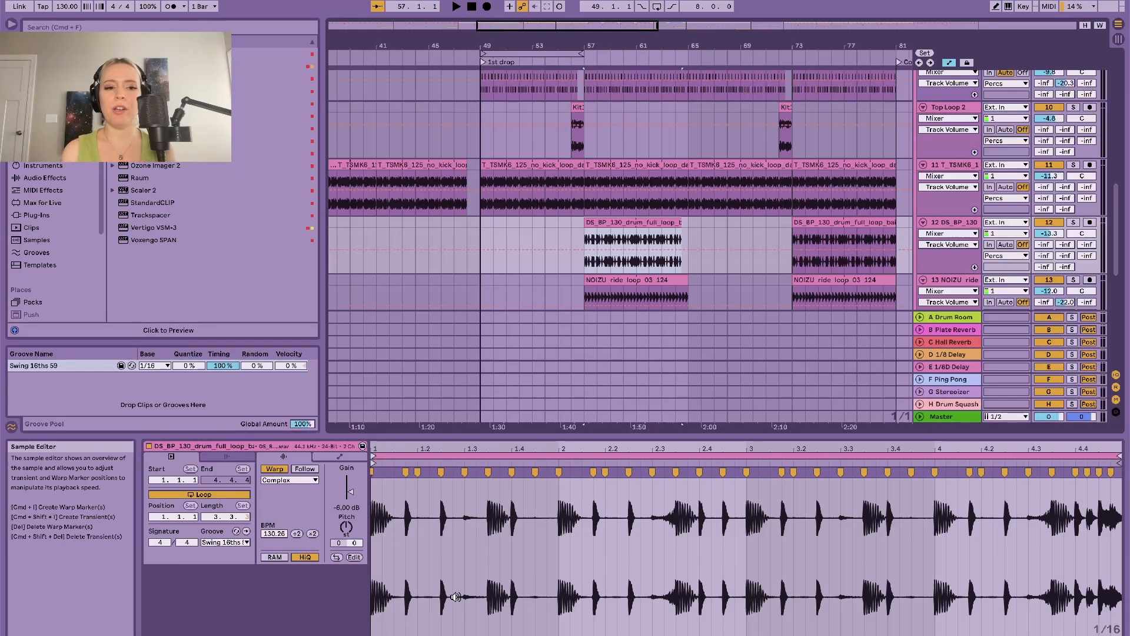
Check the groove choices of the DS_BP_130 drum loop clip and view the track's Kirchhoff-EQ curve.
left_click(224, 542)
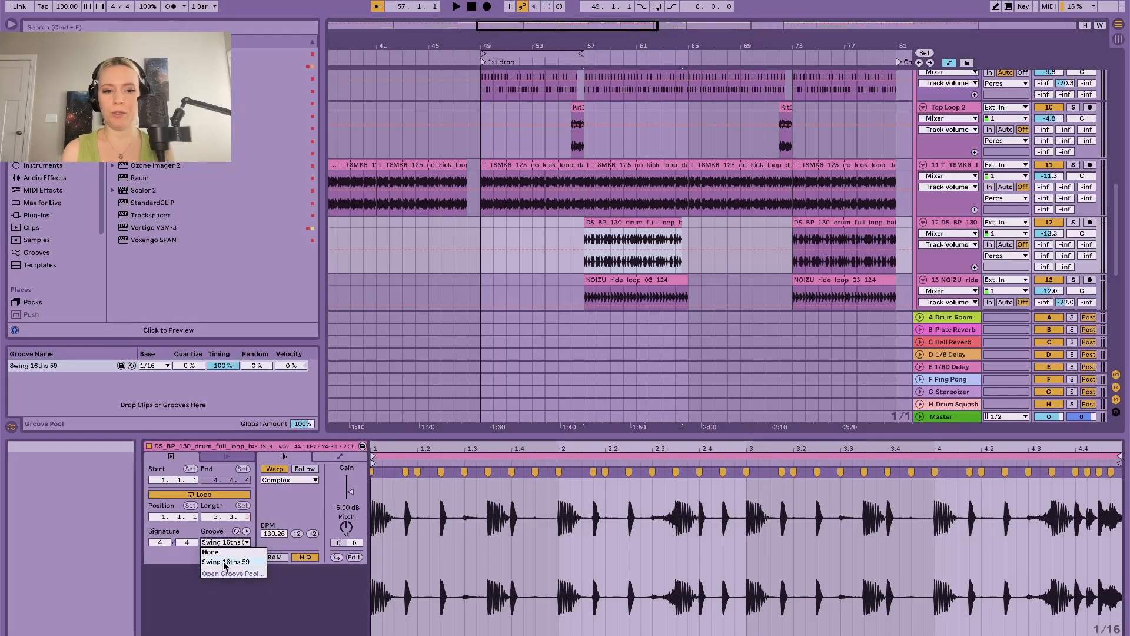
left_click(221, 567)
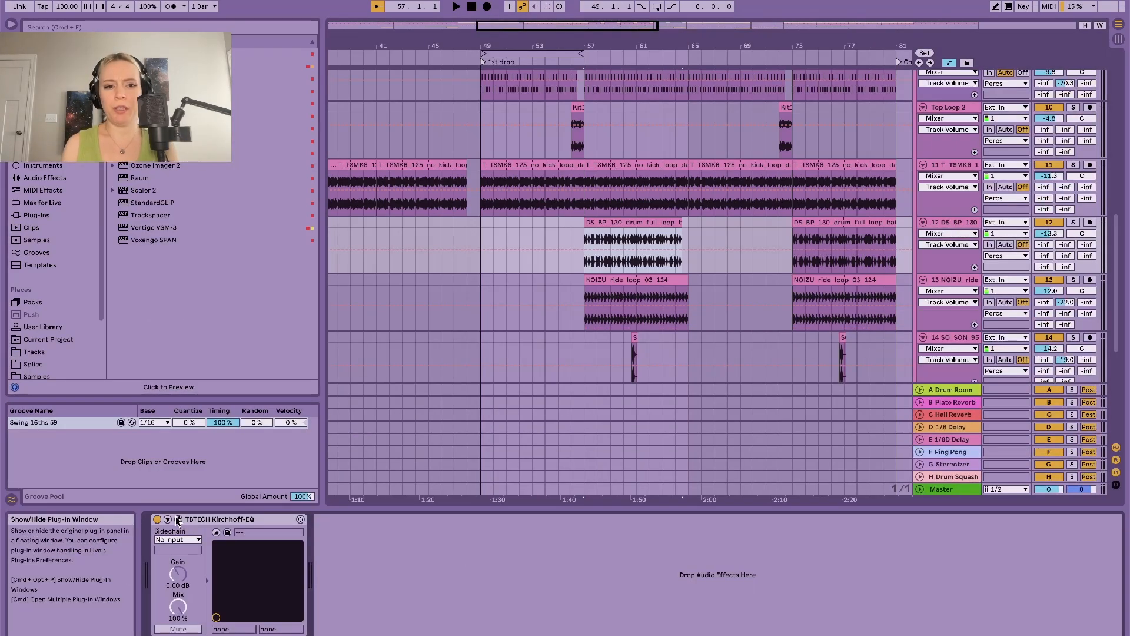
left_click(178, 520)
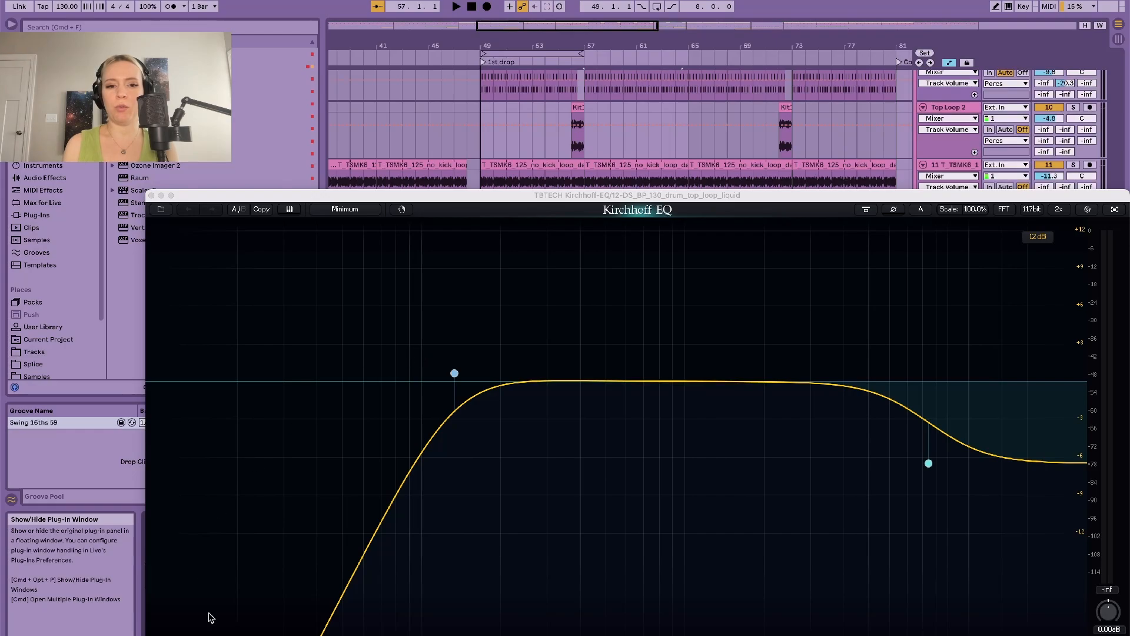
left_click(152, 196)
Open the NOIZU_ride_loop_03_124 clip at bar 57 and check its warp Preserve options, keeping Transients.
left_click(714, 283)
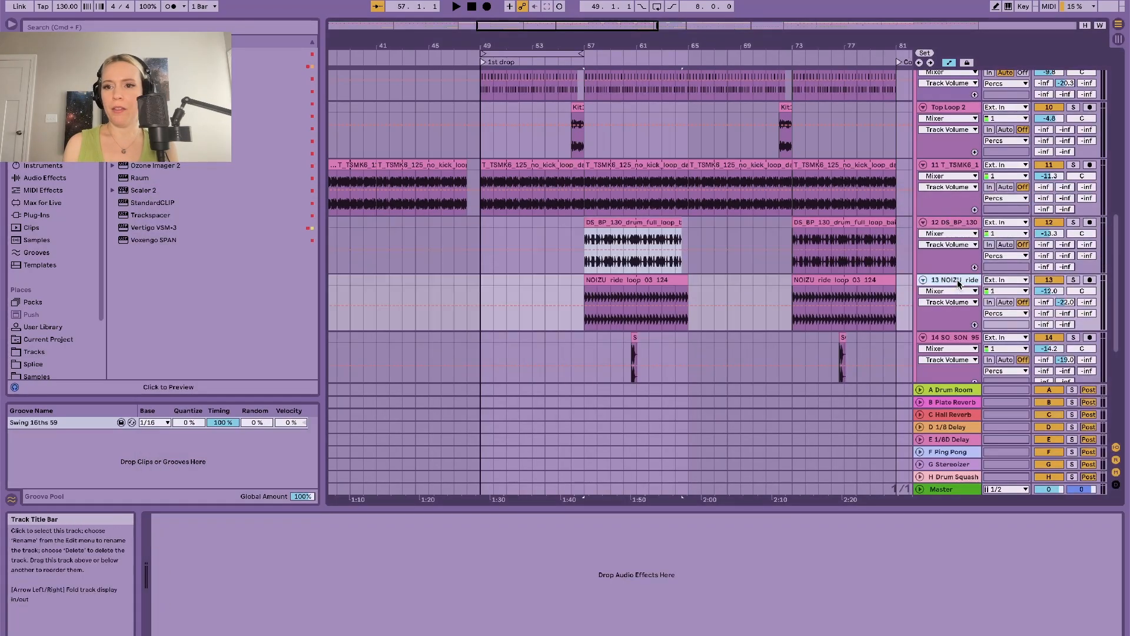
scroll(663, 261, "down", 1)
left_click(659, 244)
double_click(659, 245)
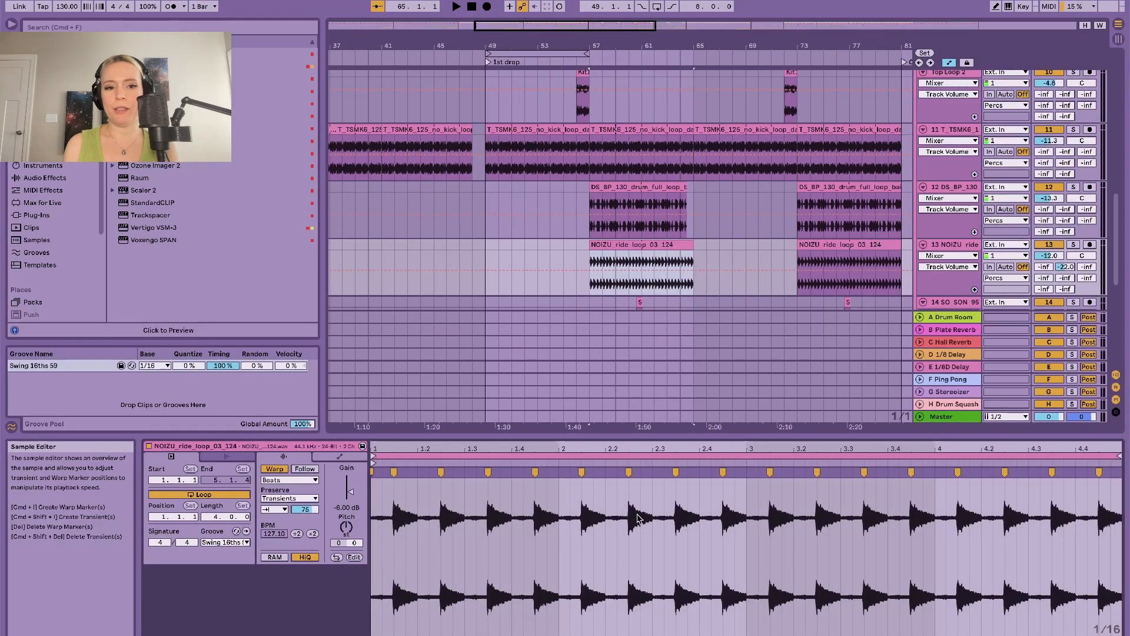
left_click(280, 480)
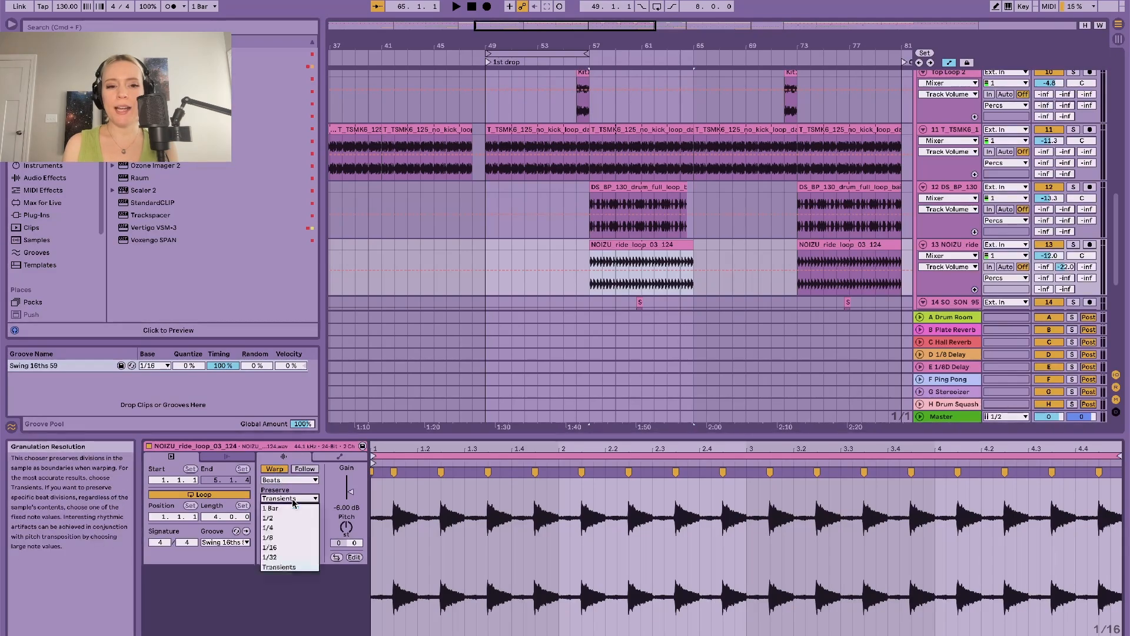
left_click(272, 569)
left_click(277, 510)
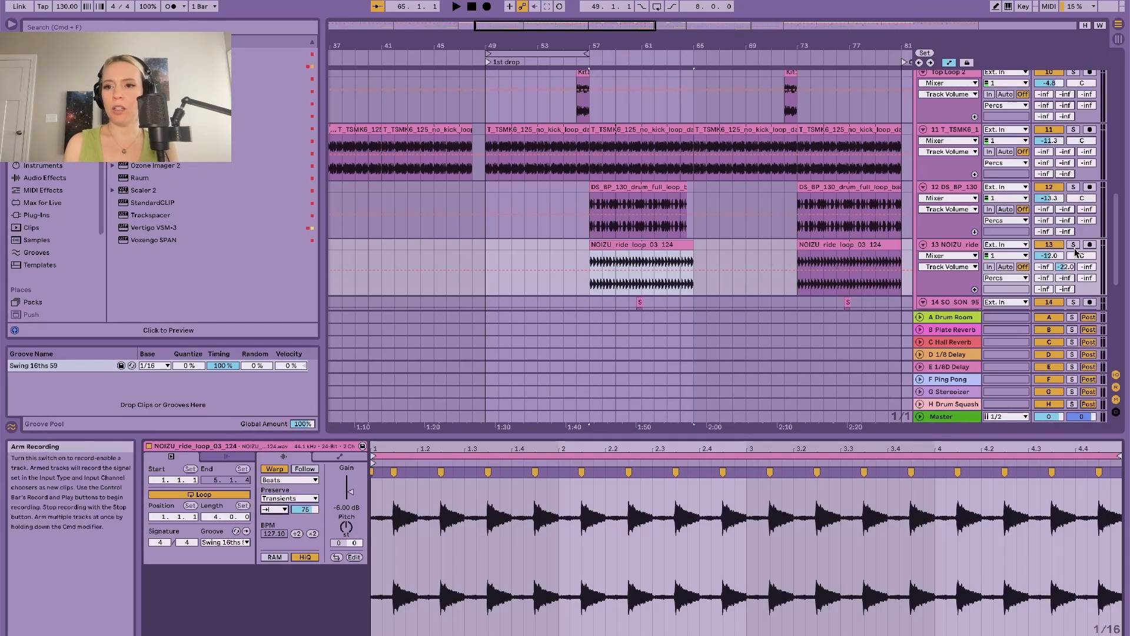
Play the NOIZU ride loop in solo while setting its transient envelope to 78, and stop playback.
key("space")
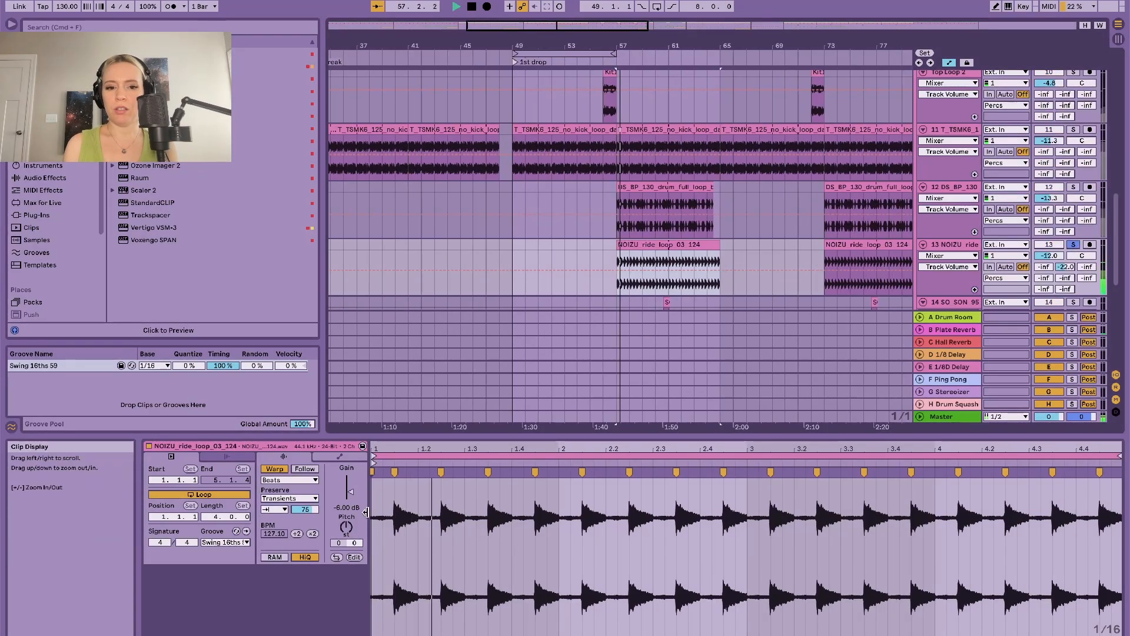
left_click_drag(304, 511, 304, 496)
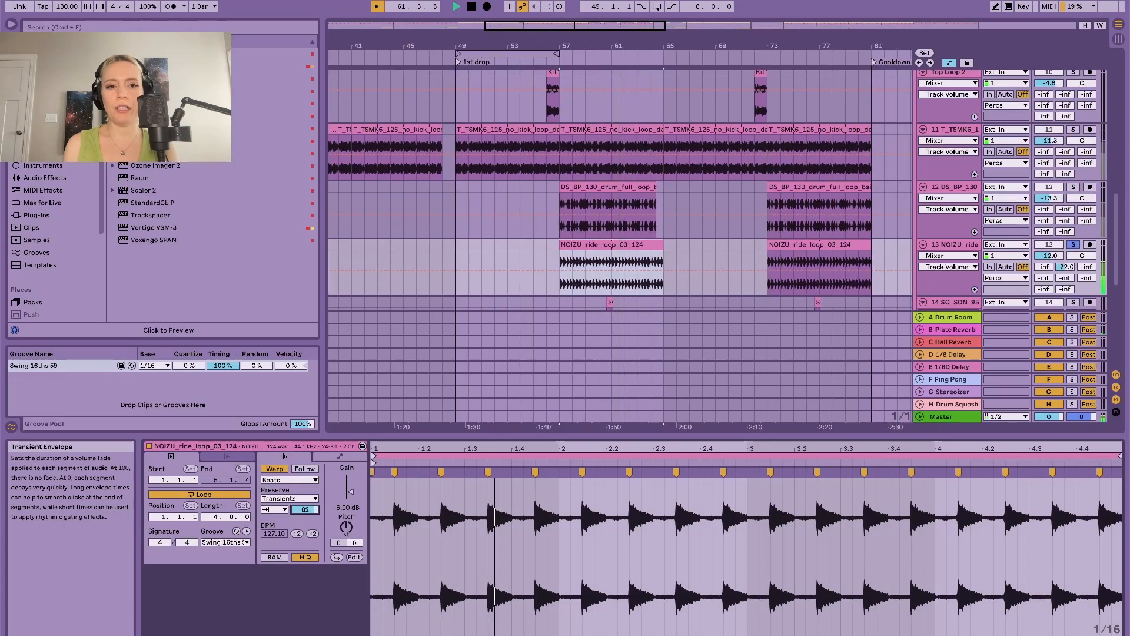
left_click_drag(304, 509, 304, 522)
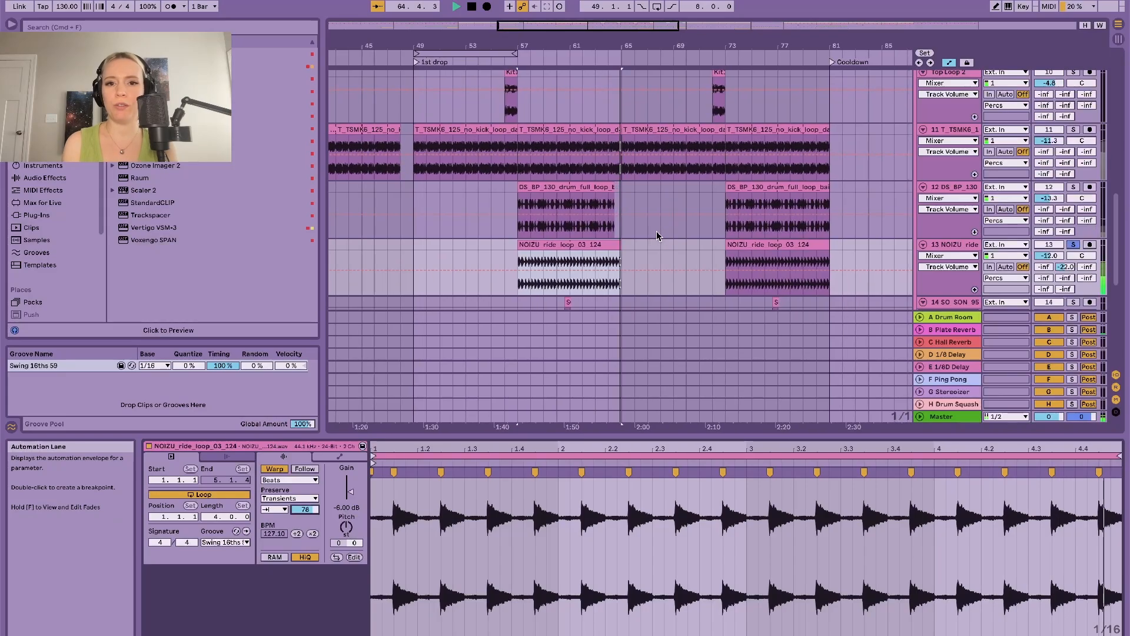
scroll(1035, 248, "down", 3)
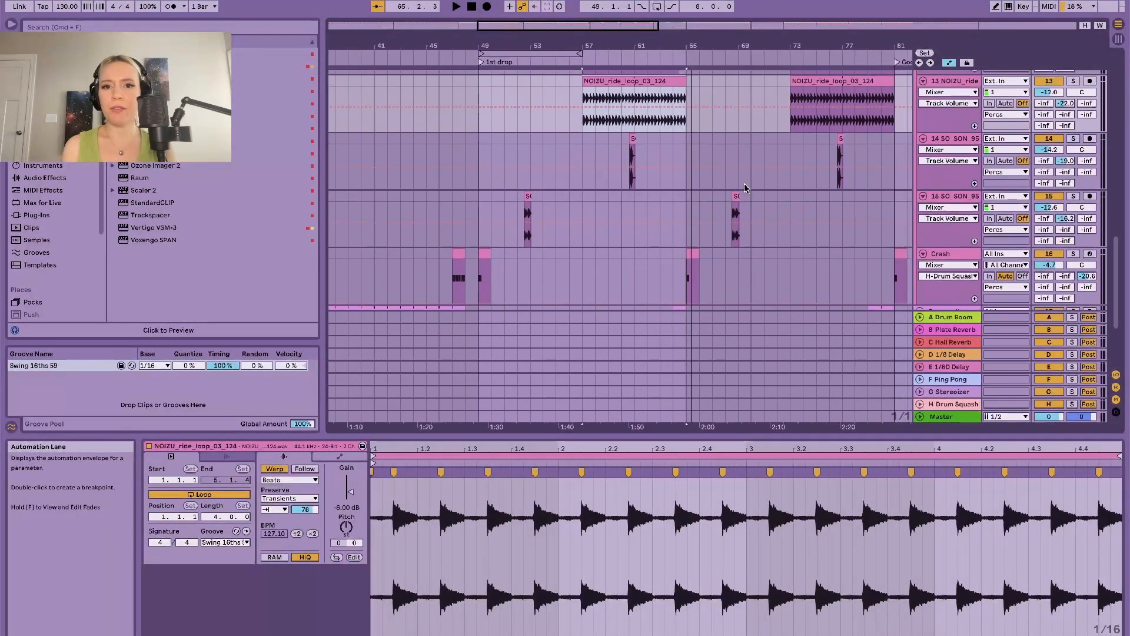
Listen in solo to the short SO_SON sample on track 14 before bar 61 and the one on track 15 near bar 53.
left_click(1073, 138)
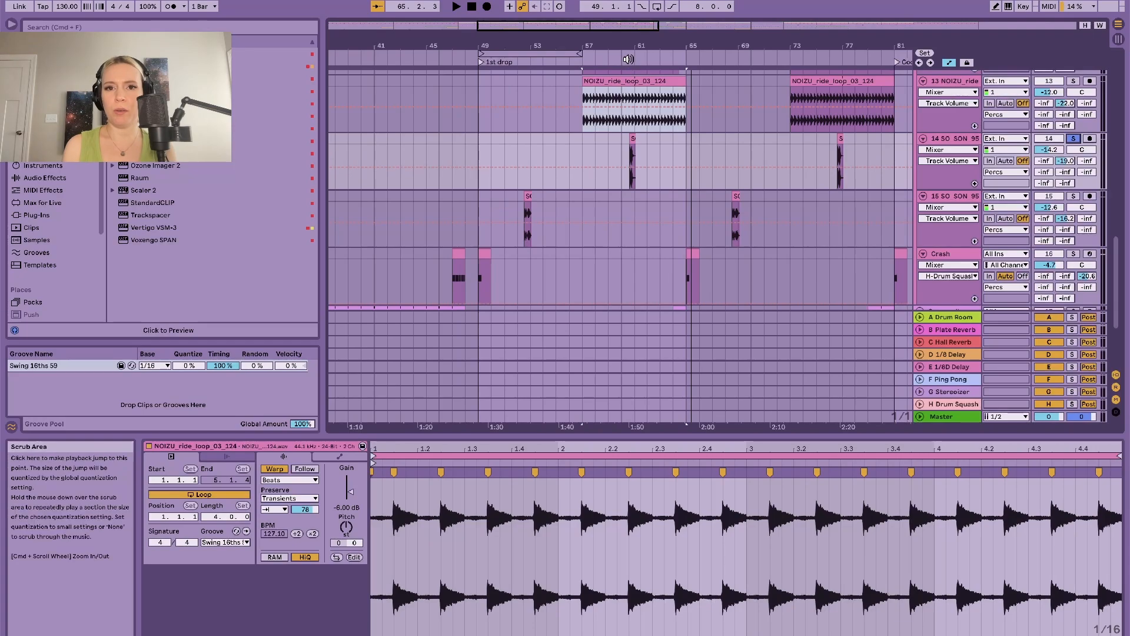
left_click(627, 57)
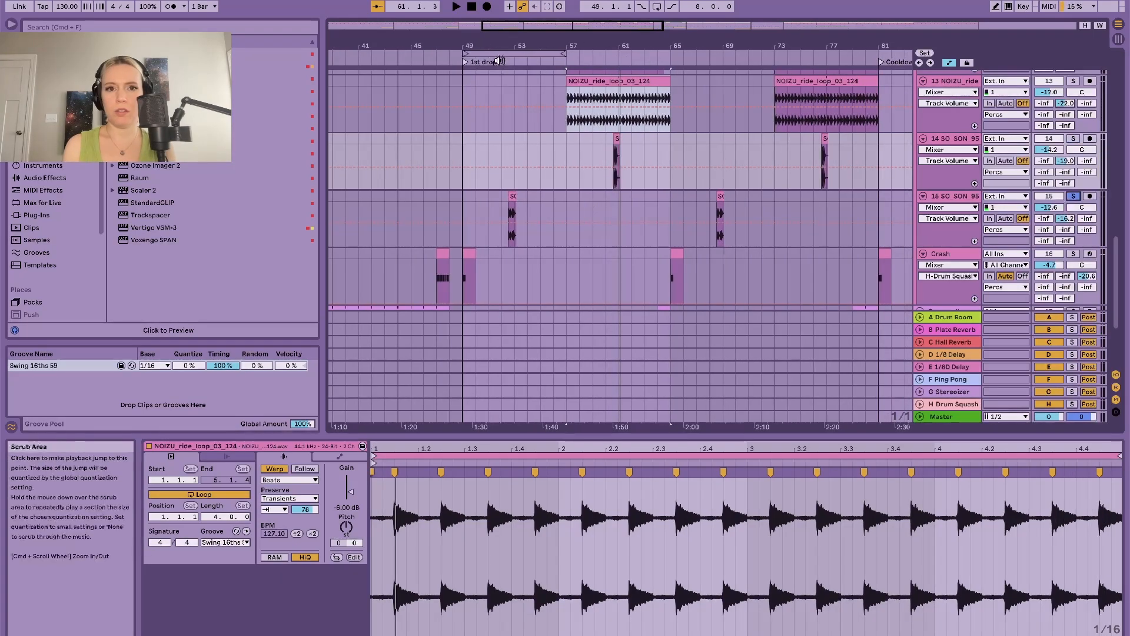
left_click(507, 57)
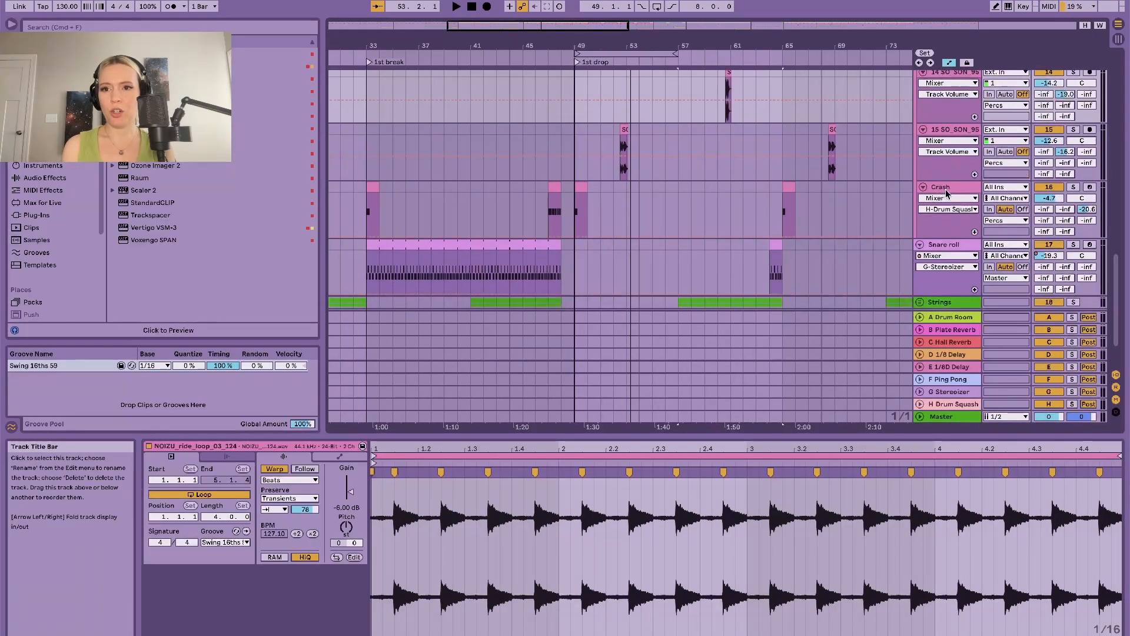
Review the Crash track's 909 Core Kit and the Snare roll track's sd10 sampler and Auto Filter, selecting the roll's clip in the break.
double_click(947, 196)
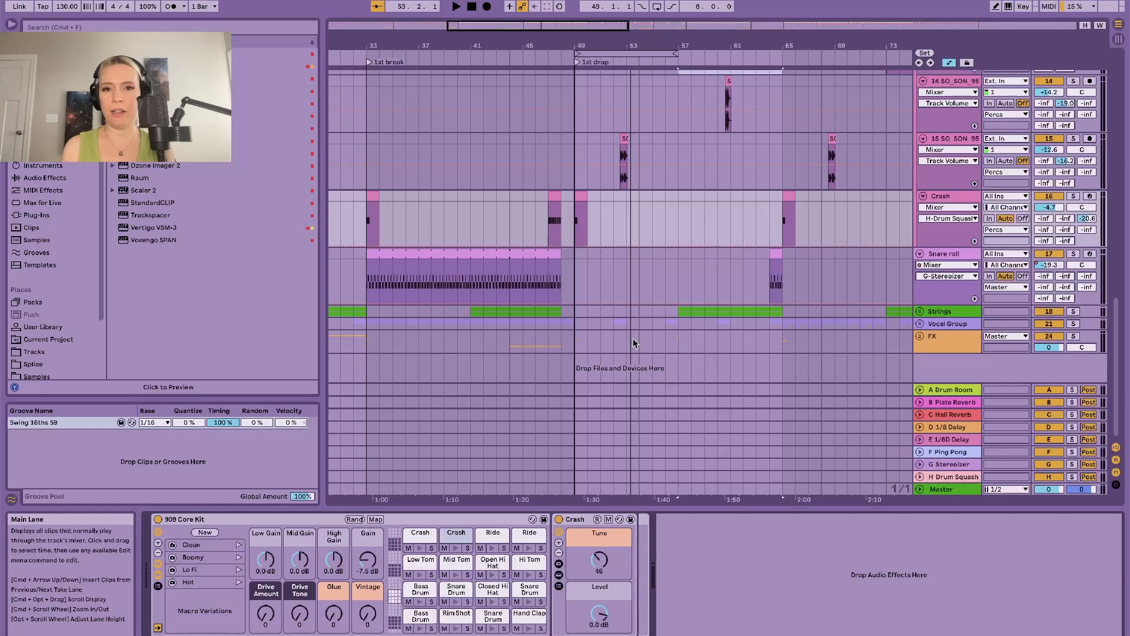
left_click(957, 253)
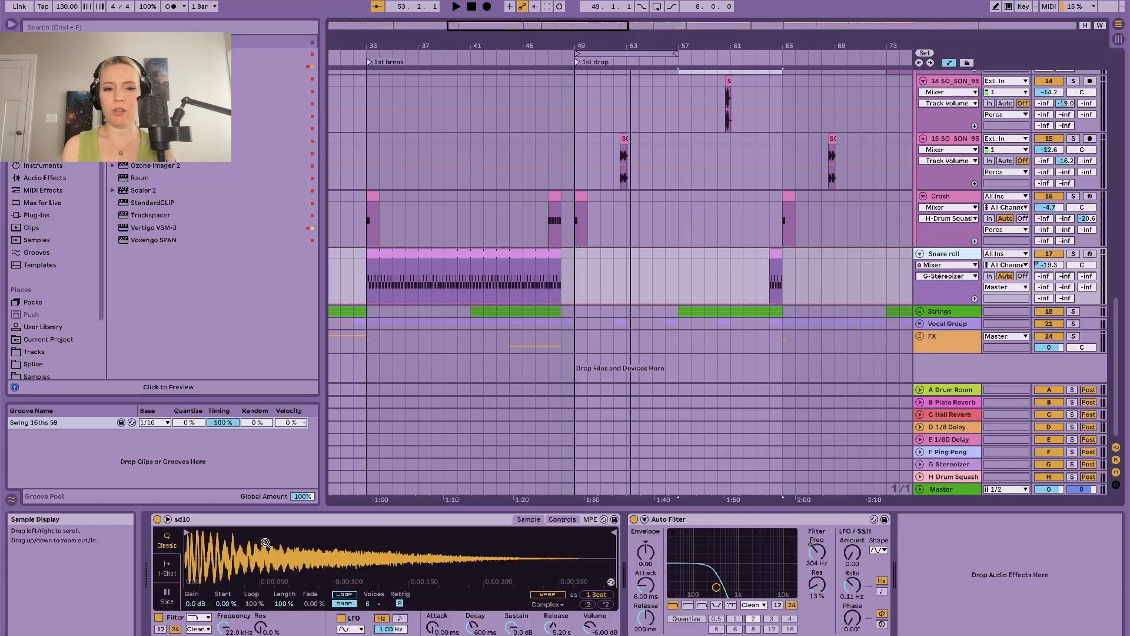
left_click(276, 526)
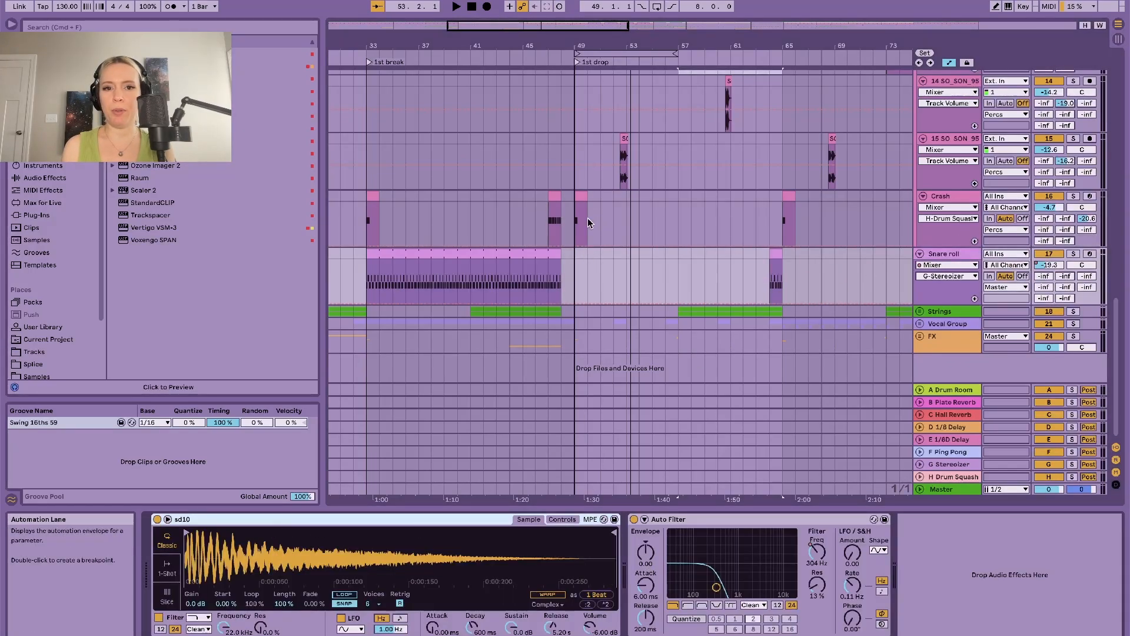
left_click(499, 254)
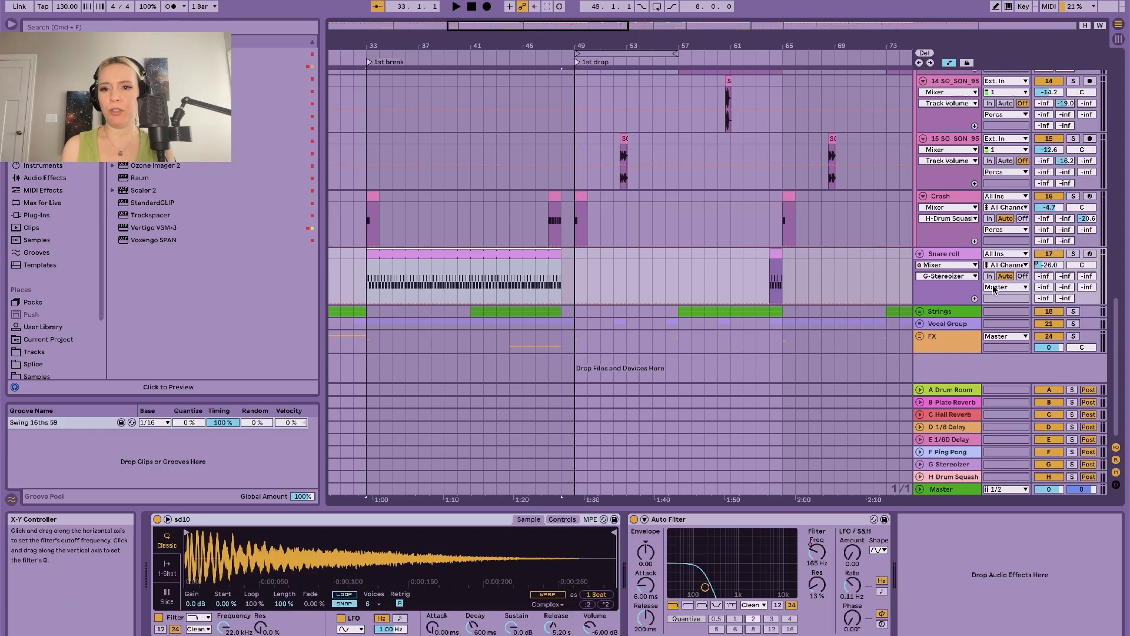
Play the soloed Percs group from the 1st drop locator while viewing its tracks, and stop playback.
scroll(666, 236, "up", 10)
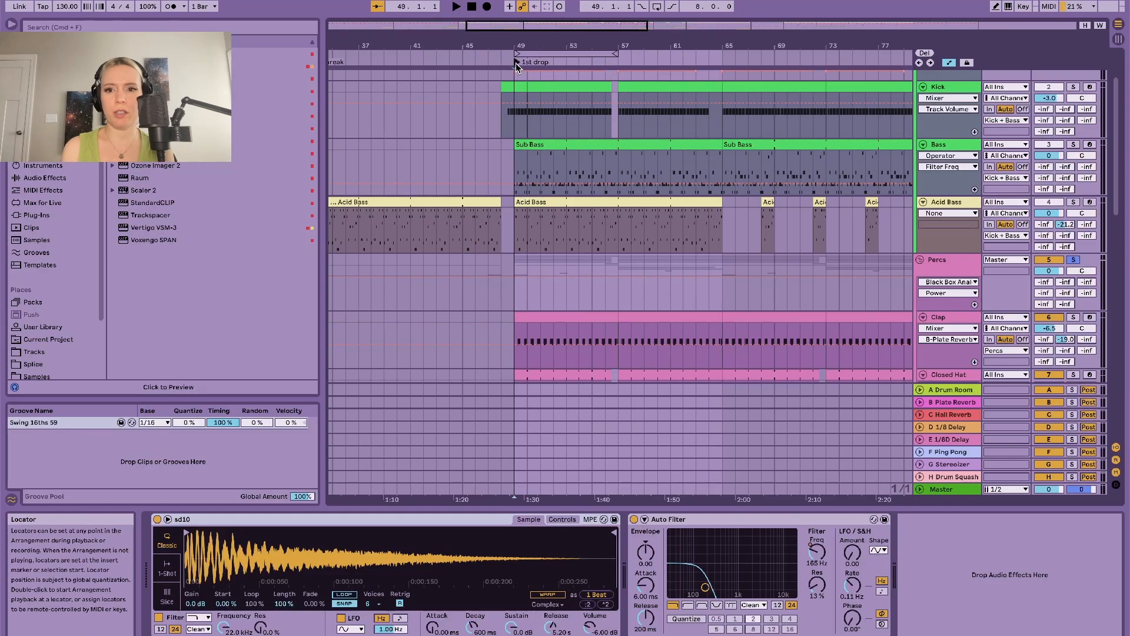
left_click(516, 62)
scroll(641, 328, "down", 4)
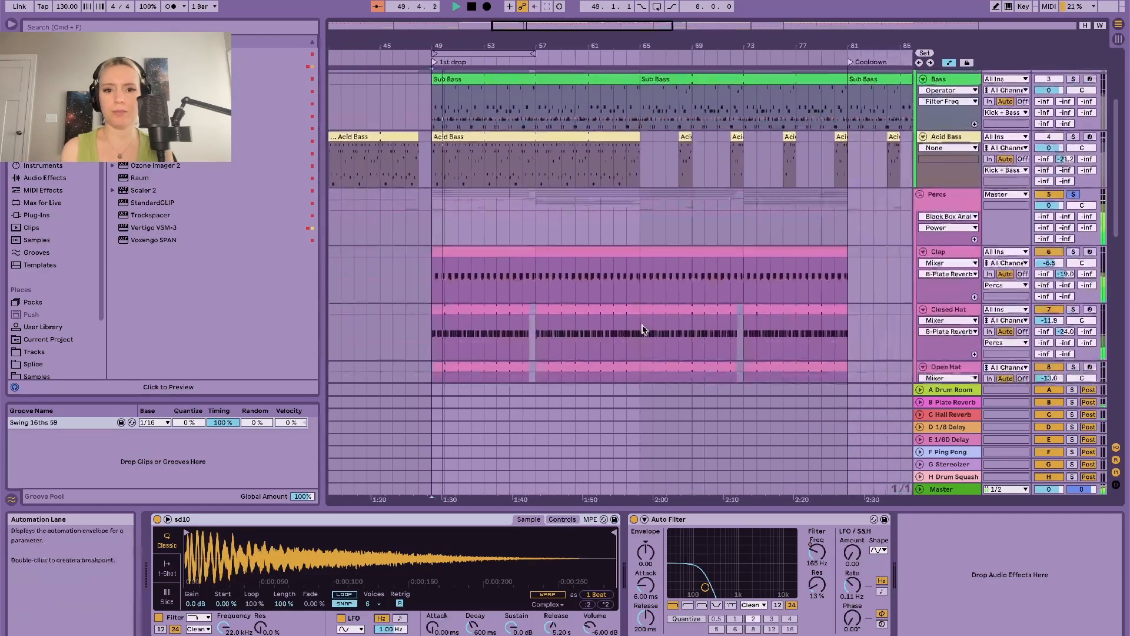
scroll(642, 328, "down", 4)
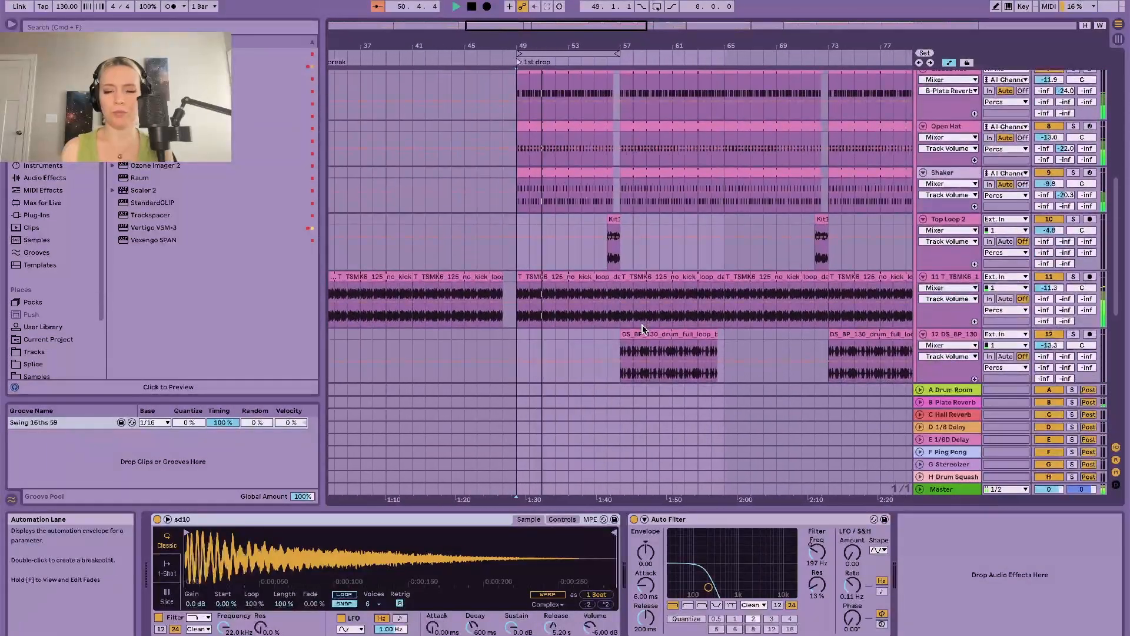
scroll(642, 327, "up", 5)
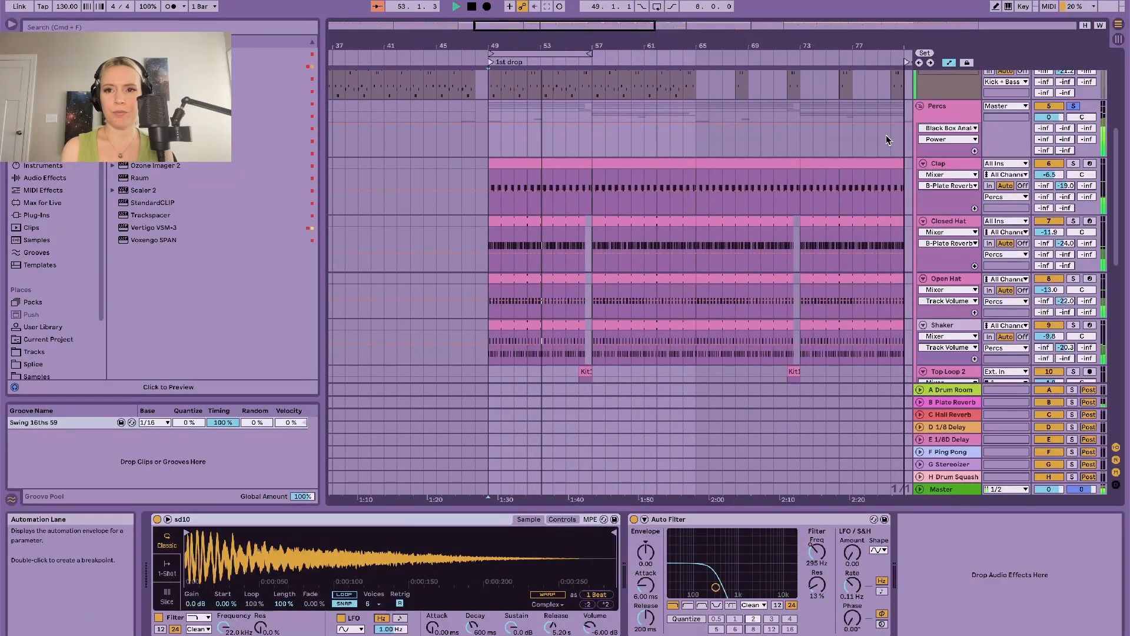
key("space")
Show the Percs group's effect chain and examine the Black Box HG-2 settings in its plug-in window before closing it.
left_click(932, 113)
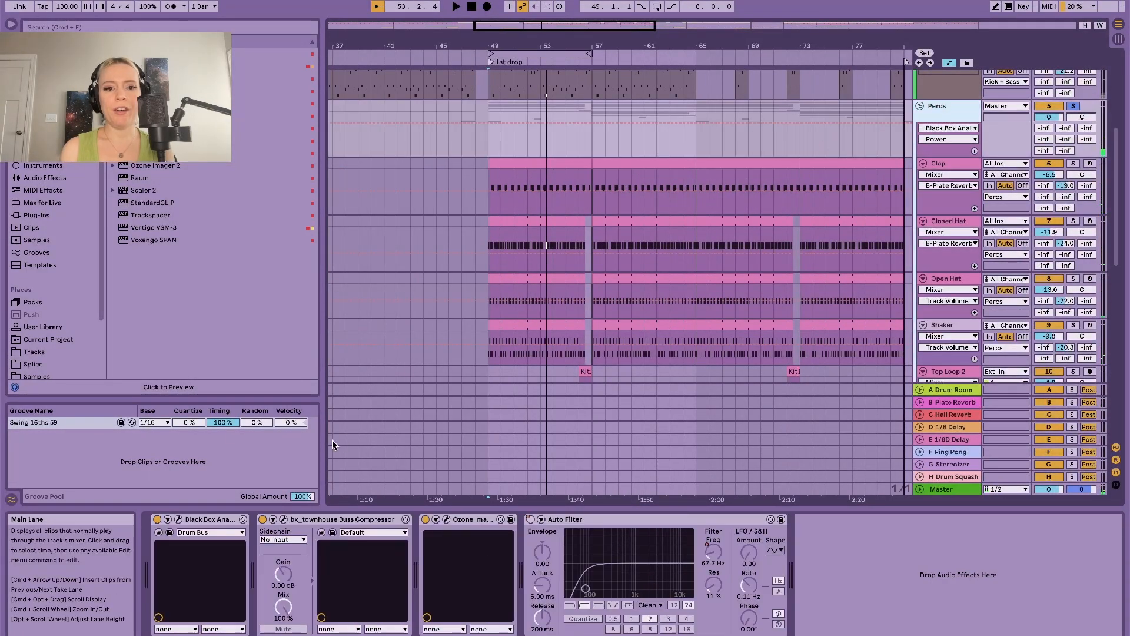
left_click(207, 523)
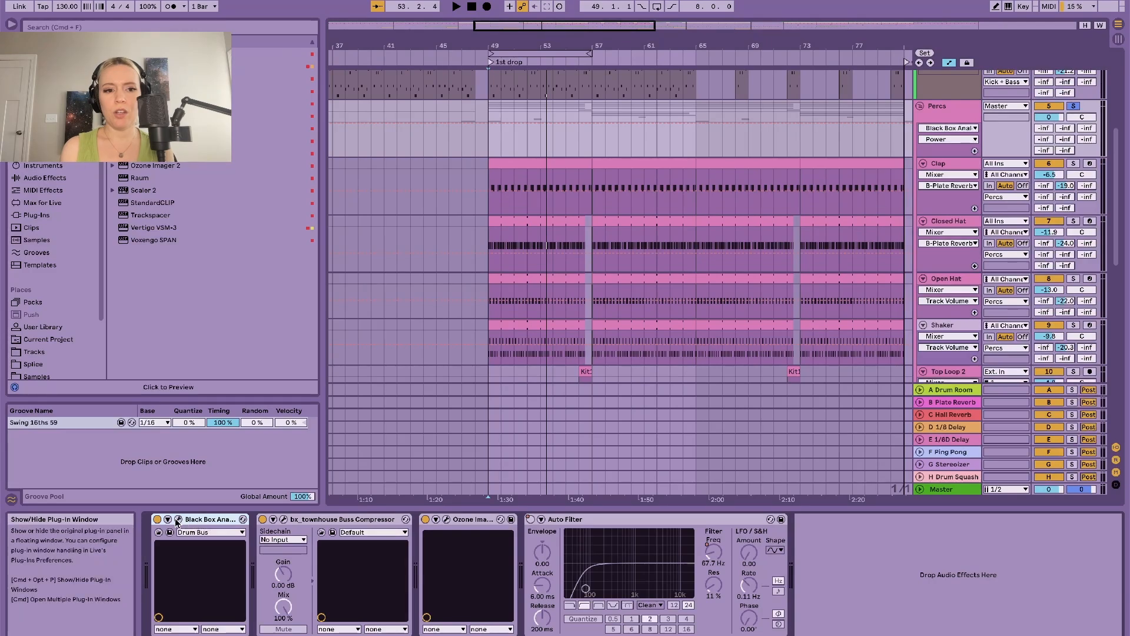
left_click(179, 520)
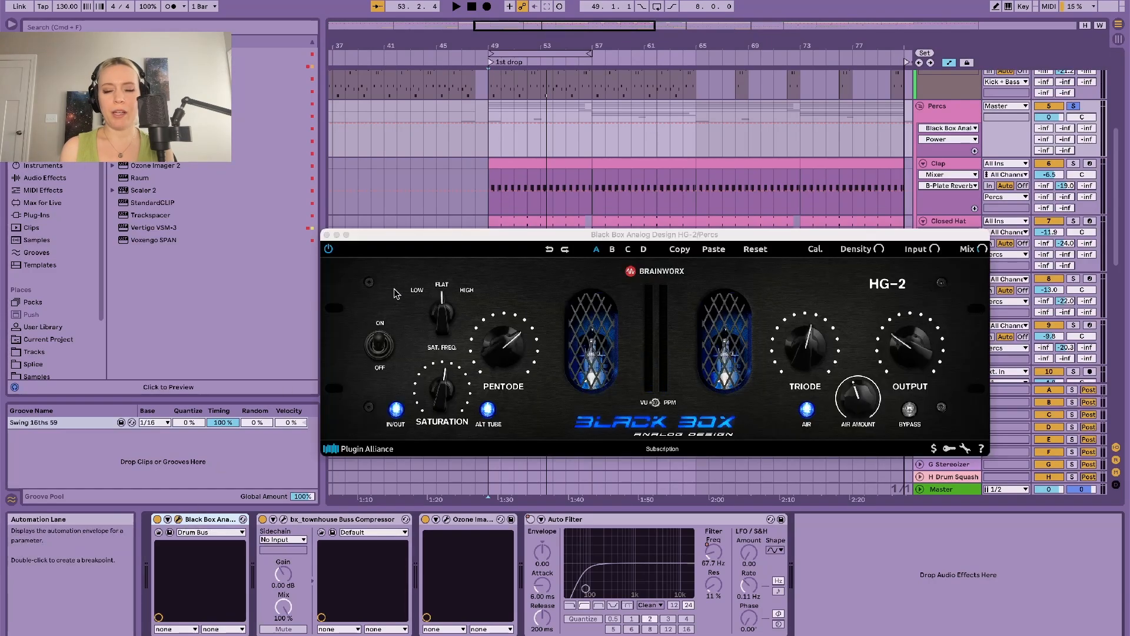
left_click_drag(562, 236, 503, 226)
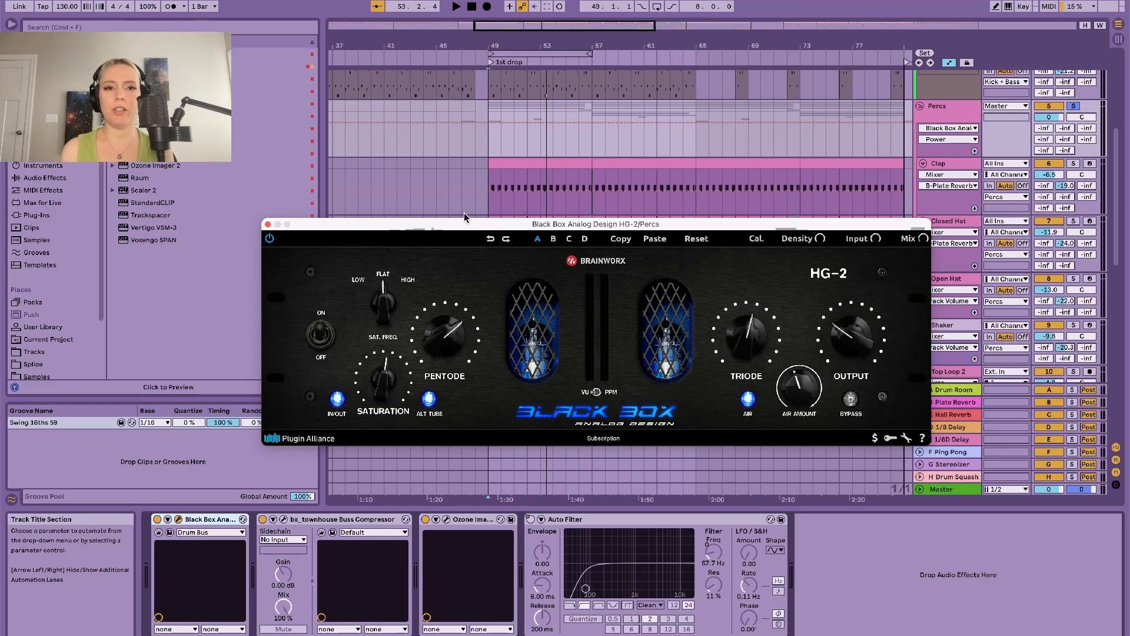
left_click(268, 224)
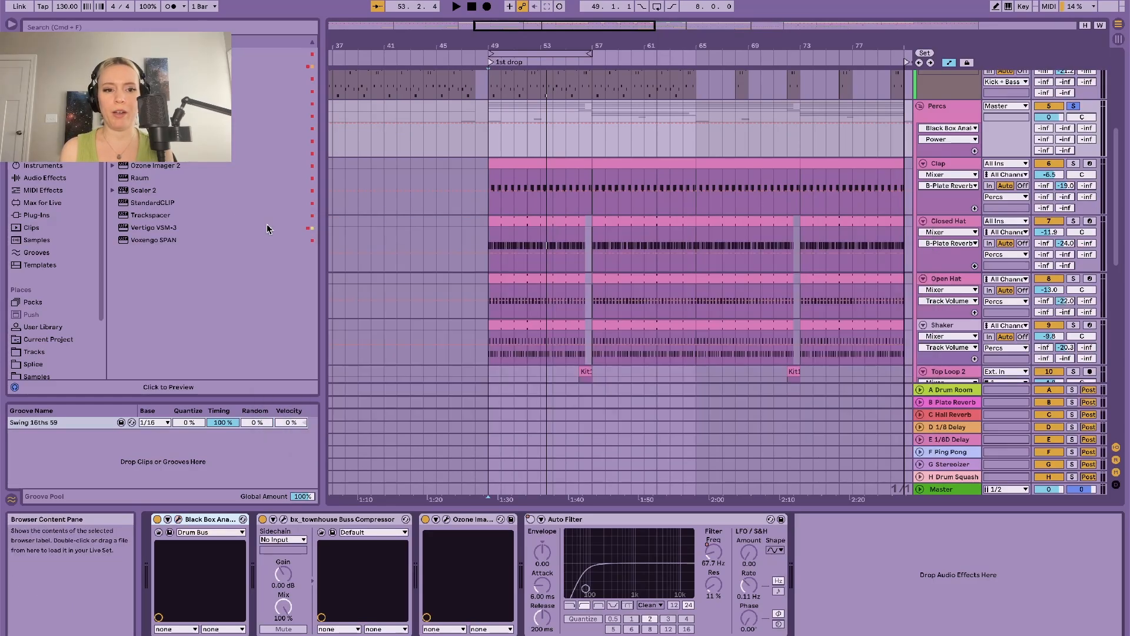
Examine the bx_townhouse Buss Compressor settings on the Percs group in the plug-in window, and close it.
left_click(283, 519)
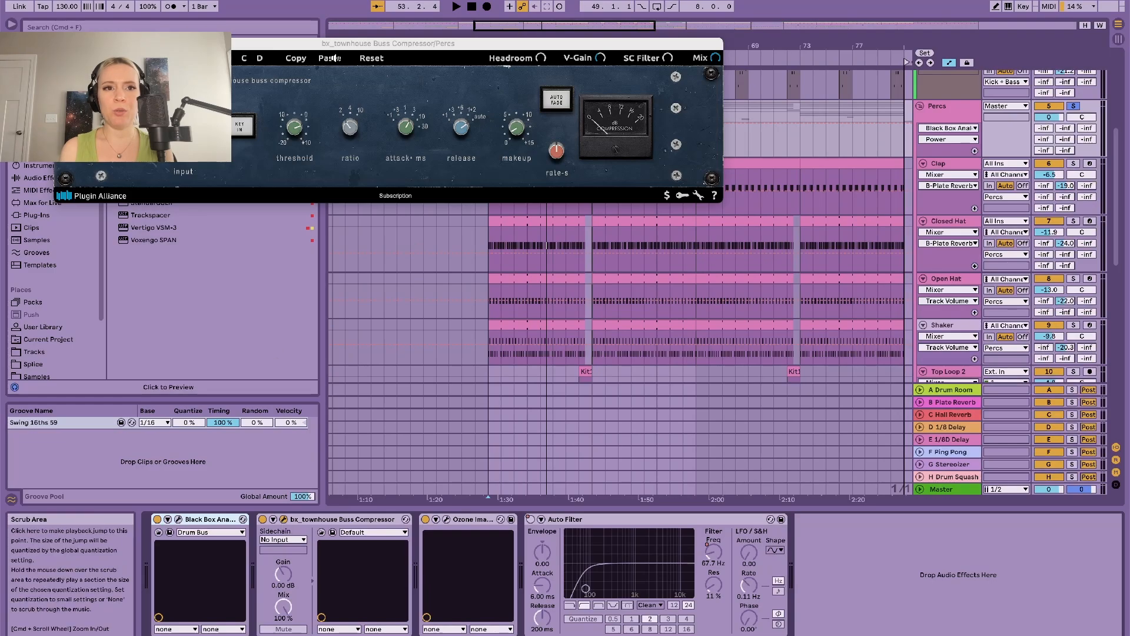
left_click_drag(328, 44, 477, 252)
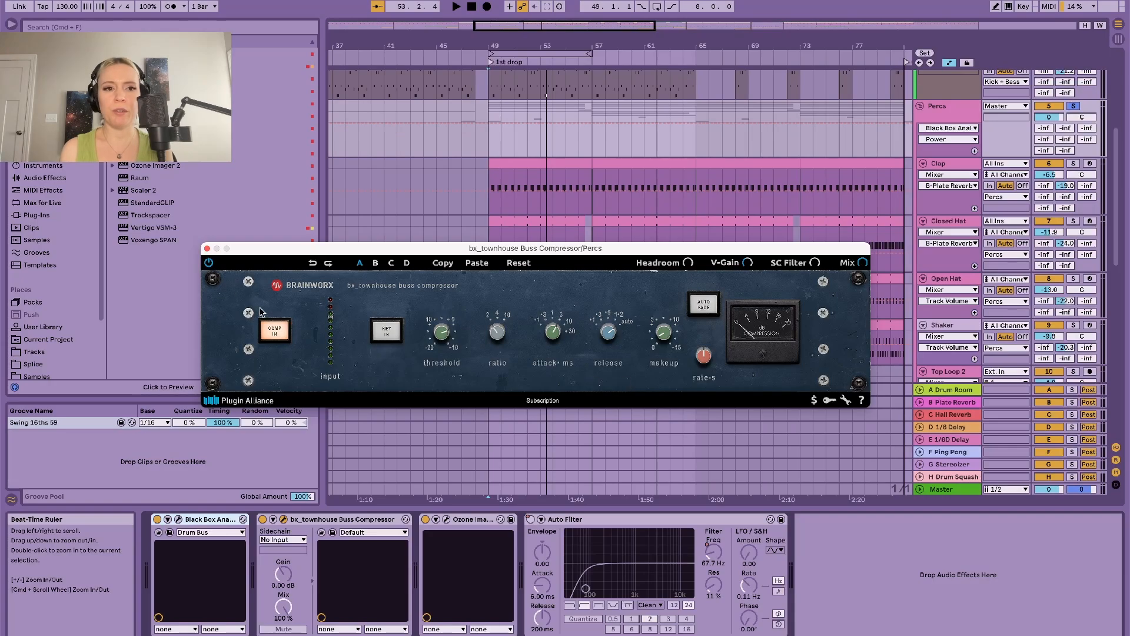
left_click(207, 250)
Play the Percs group from the 1st drop locator while watching its stereo image in Ozone Imager 2, stop playback and close the plug-in window.
left_click(446, 519)
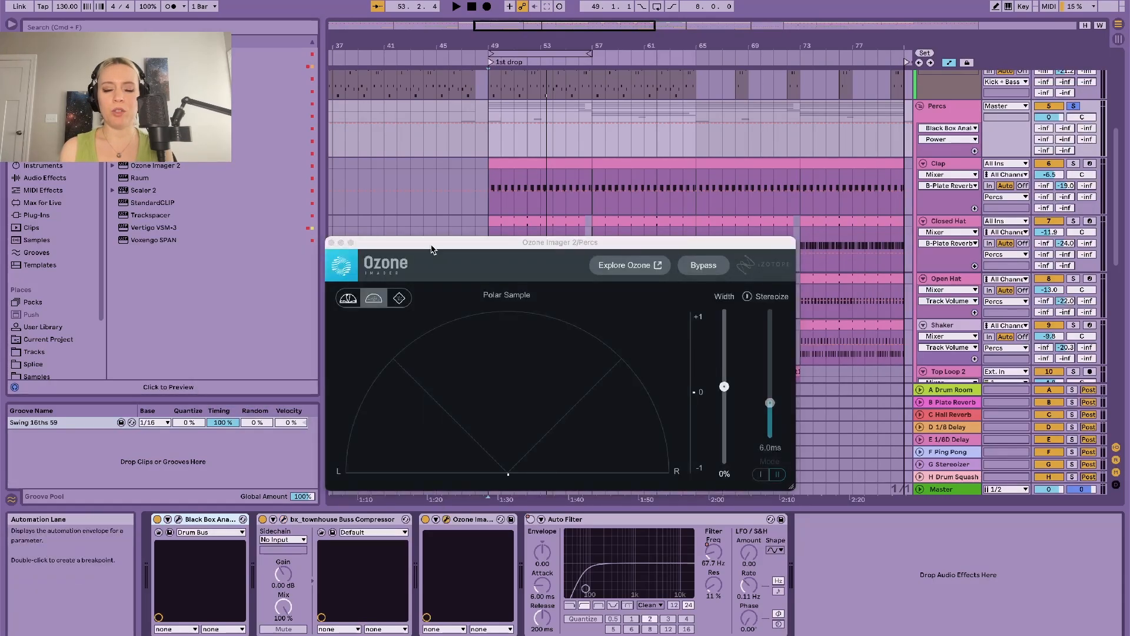
left_click_drag(564, 247, 544, 247)
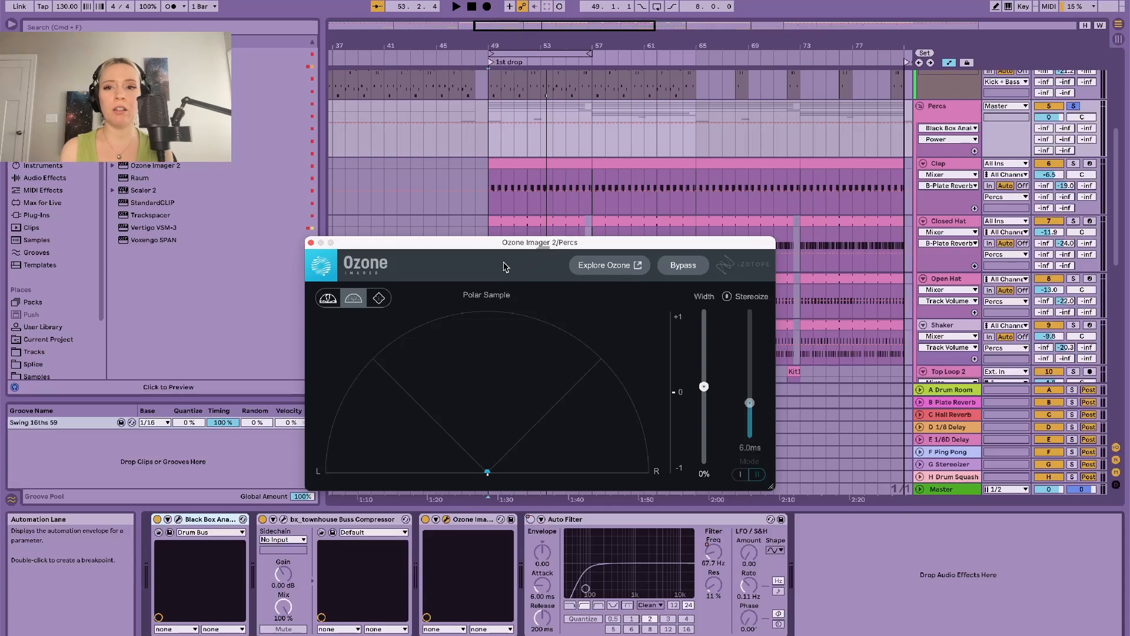
left_click(491, 62)
key("space")
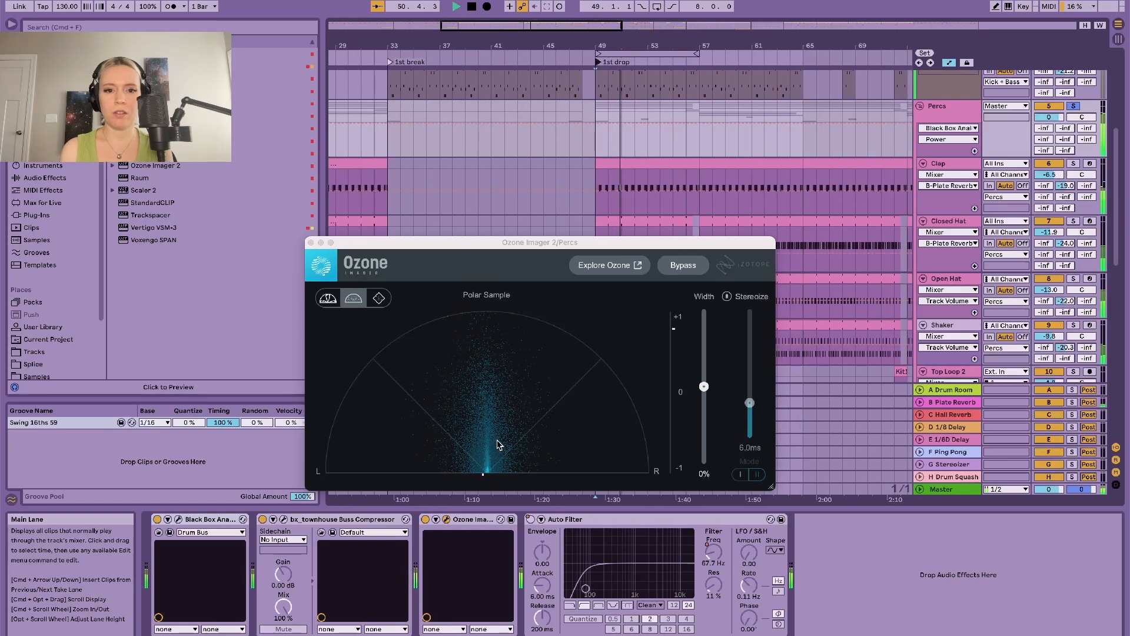
key("space")
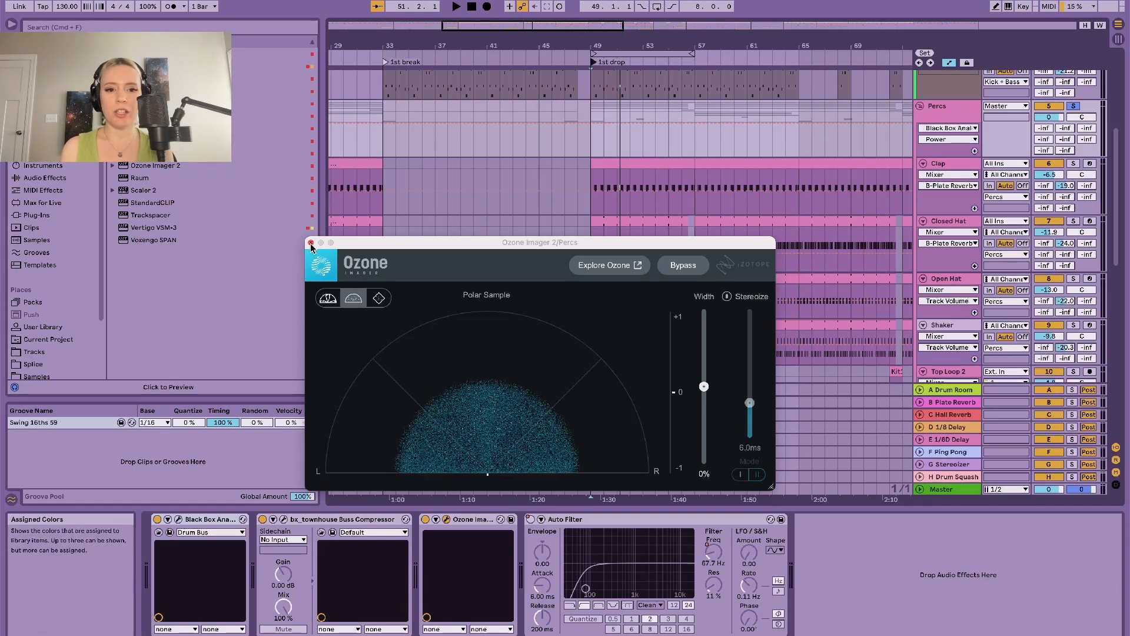
left_click(310, 243)
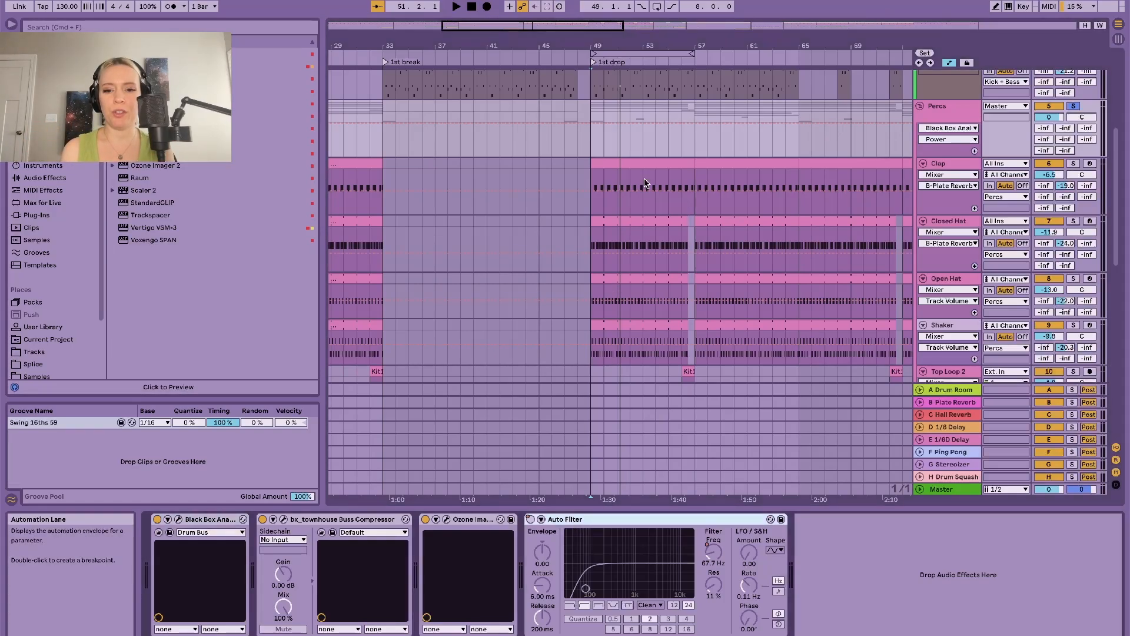
Examine the sustained note in the Tonal String clip at bar 57 and the matching M1 Strings clip below it.
scroll(701, 159, "left", 5)
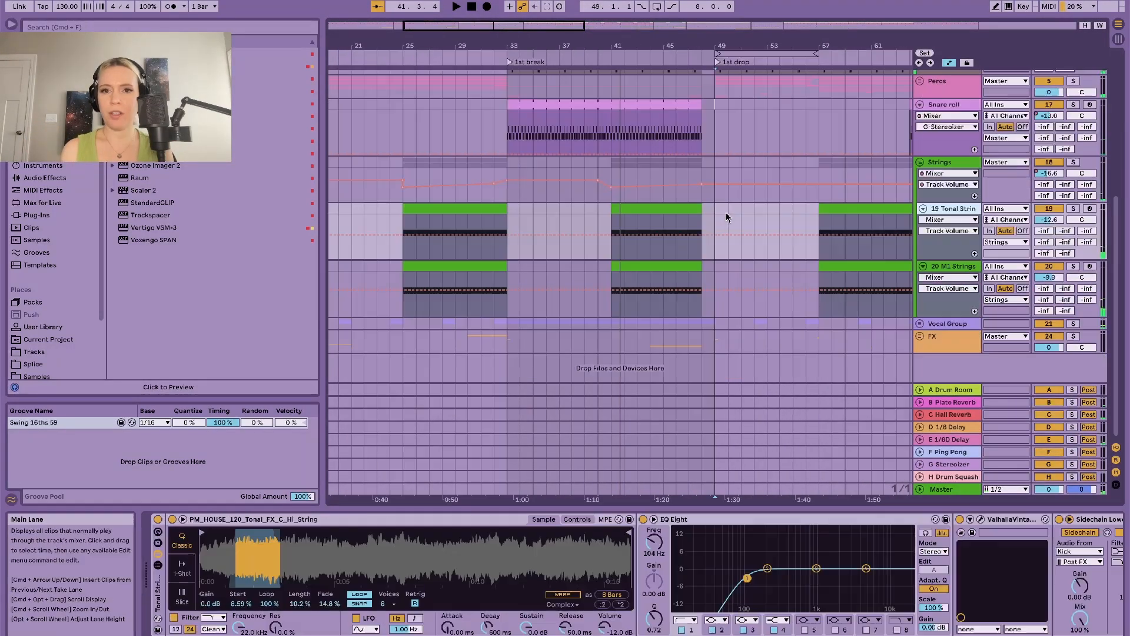
scroll(730, 219, "right", 5)
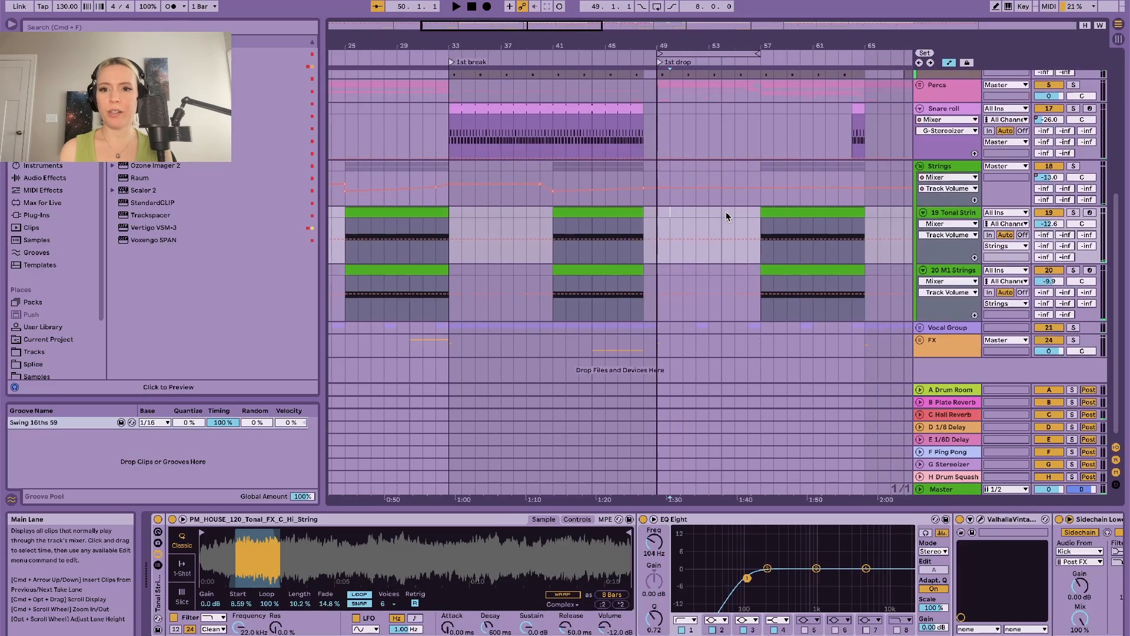
left_click(759, 231)
double_click(735, 210)
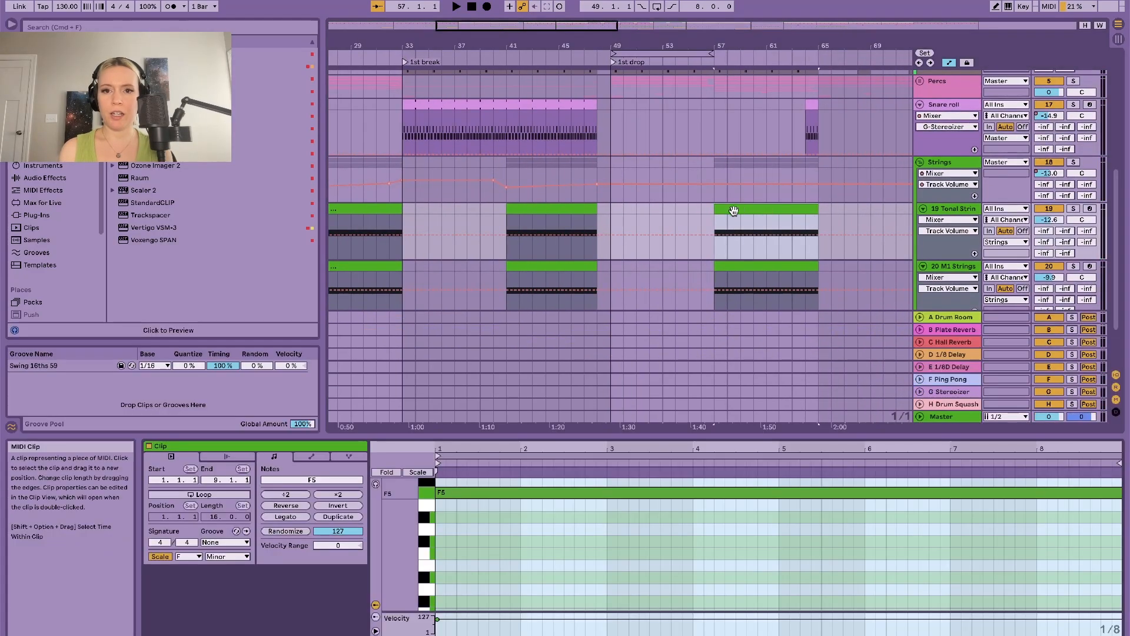
scroll(461, 519, "up", 2)
left_click(449, 525)
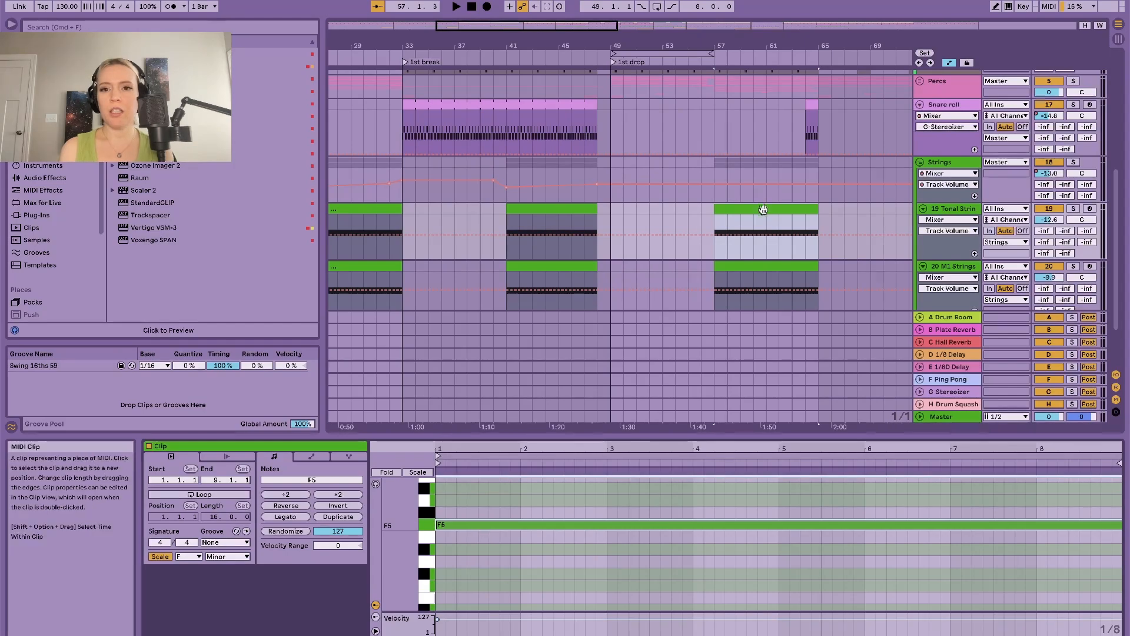
left_click(754, 231)
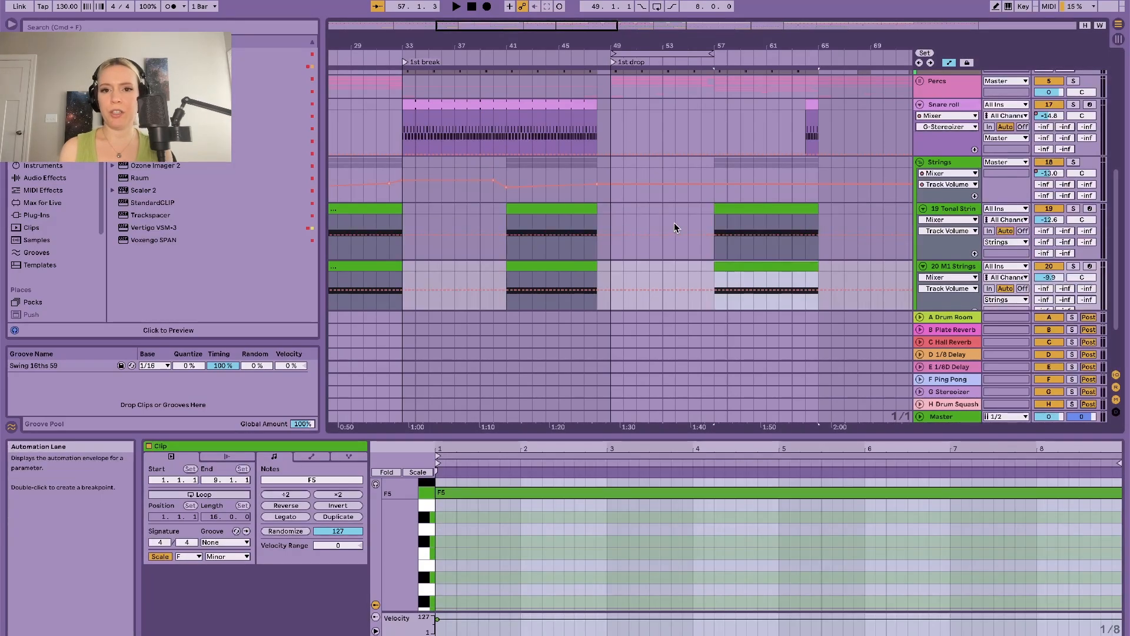
left_click(694, 219)
Unfold the Vocal Group and view its vocal chop clips around the 1st drop.
key("minus")
scroll(693, 220, "down", 5)
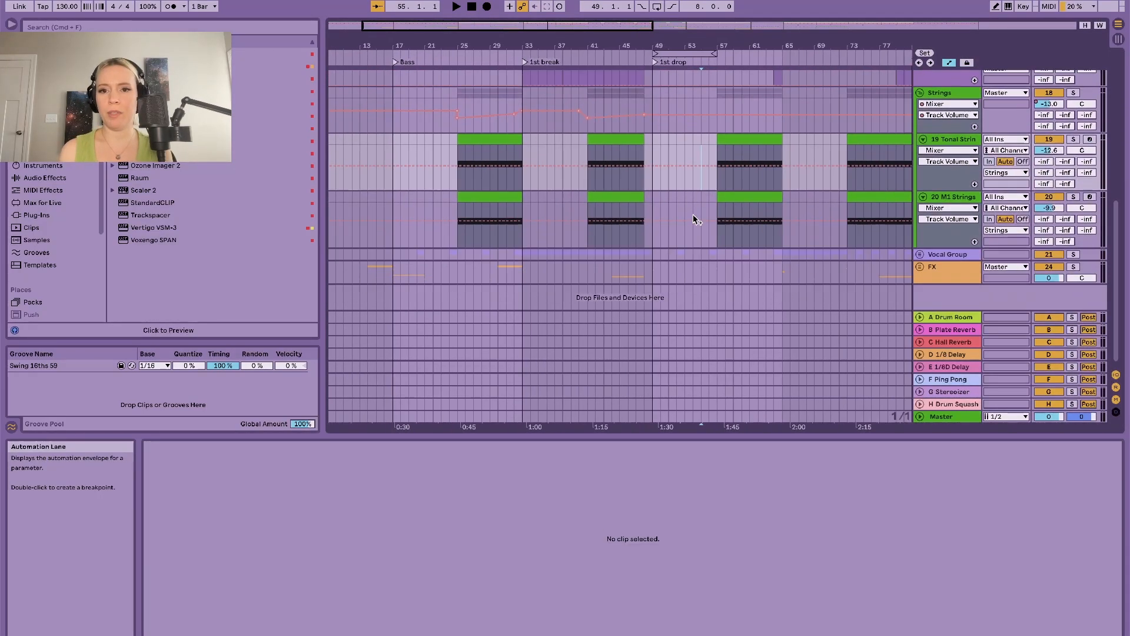
left_click(919, 250)
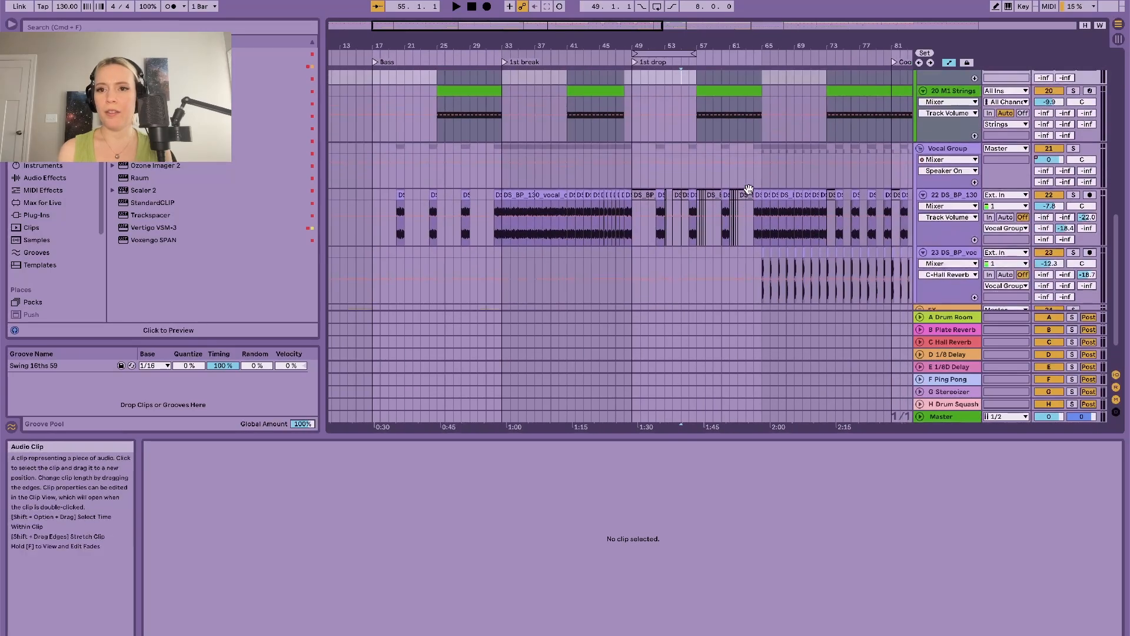
scroll(749, 189, "up", 5)
scroll(749, 189, "right", 1)
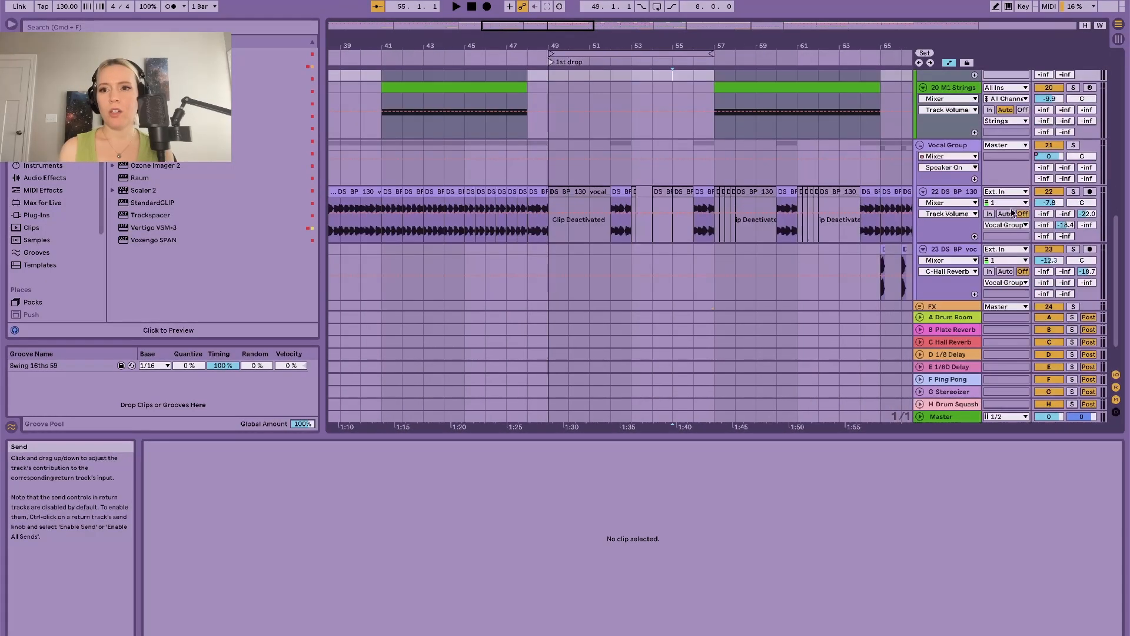
Show the vocal chop loop clip at the start of the 1st break on track 22 and solo that track.
left_click(961, 195)
scroll(473, 238, "left", 5)
left_click(482, 184)
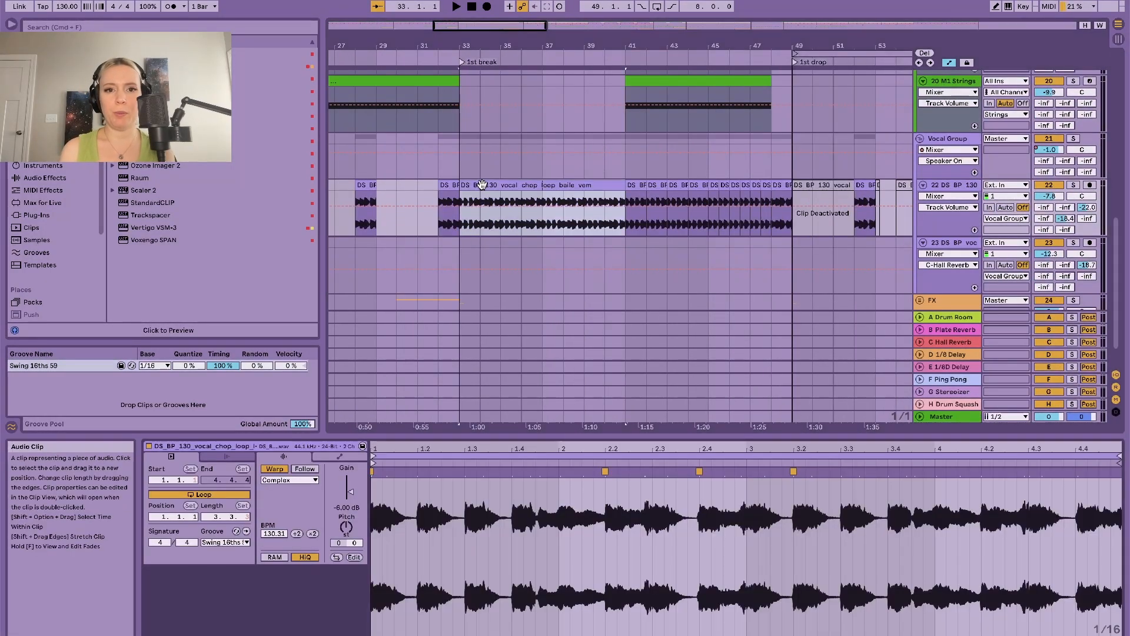
key("s")
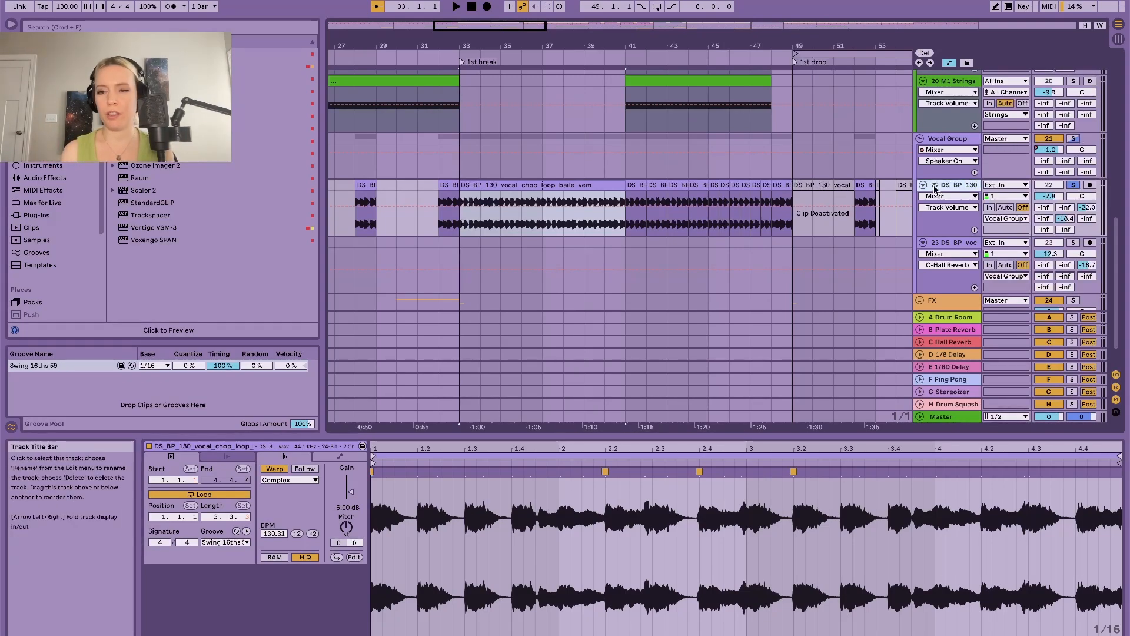
Show track 22's effect chain and examine the Lindell TE-100 and Noveltech Vocal Enhancer settings, closing each plug-in window.
scroll(870, 202, "right", 4)
scroll(859, 204, "left", 1)
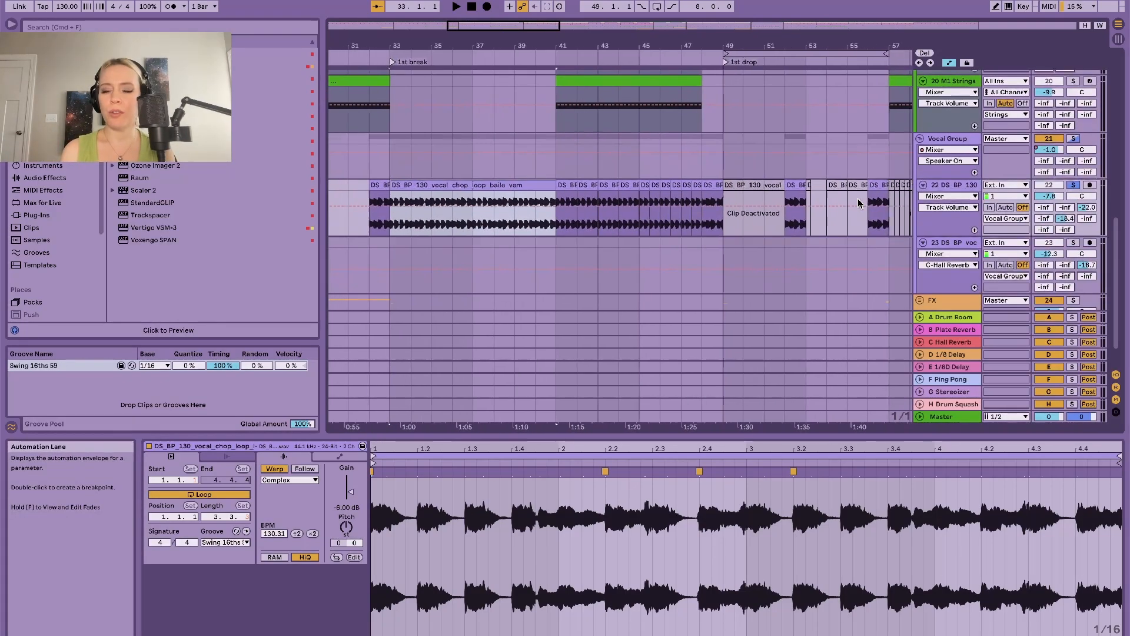
double_click(972, 186)
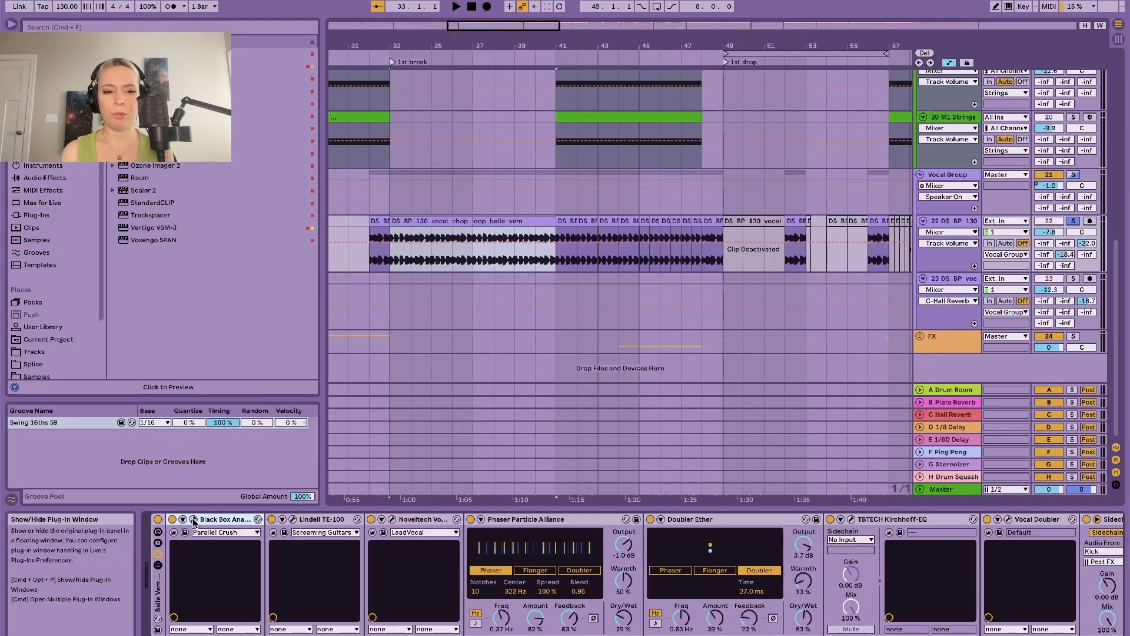
left_click(294, 520)
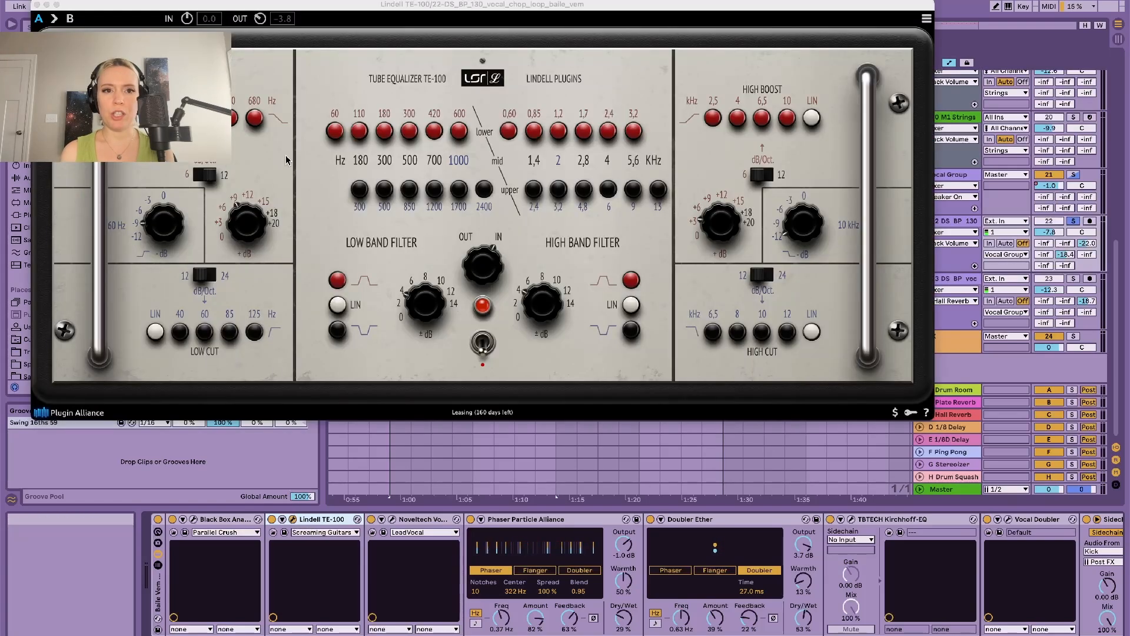
left_click(38, 5)
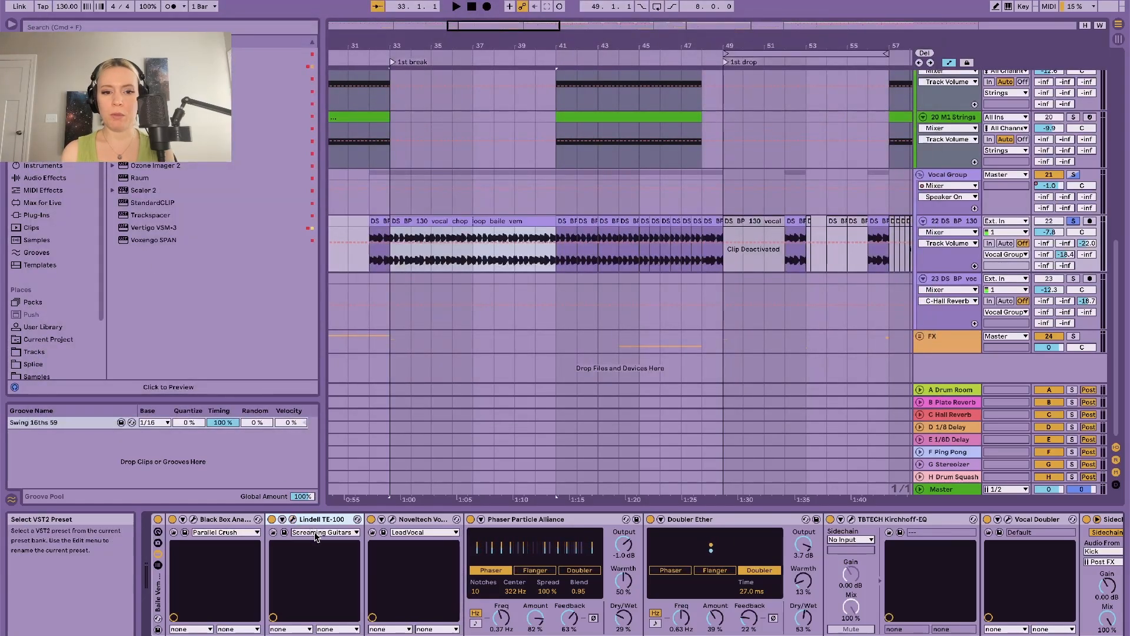
left_click(393, 523)
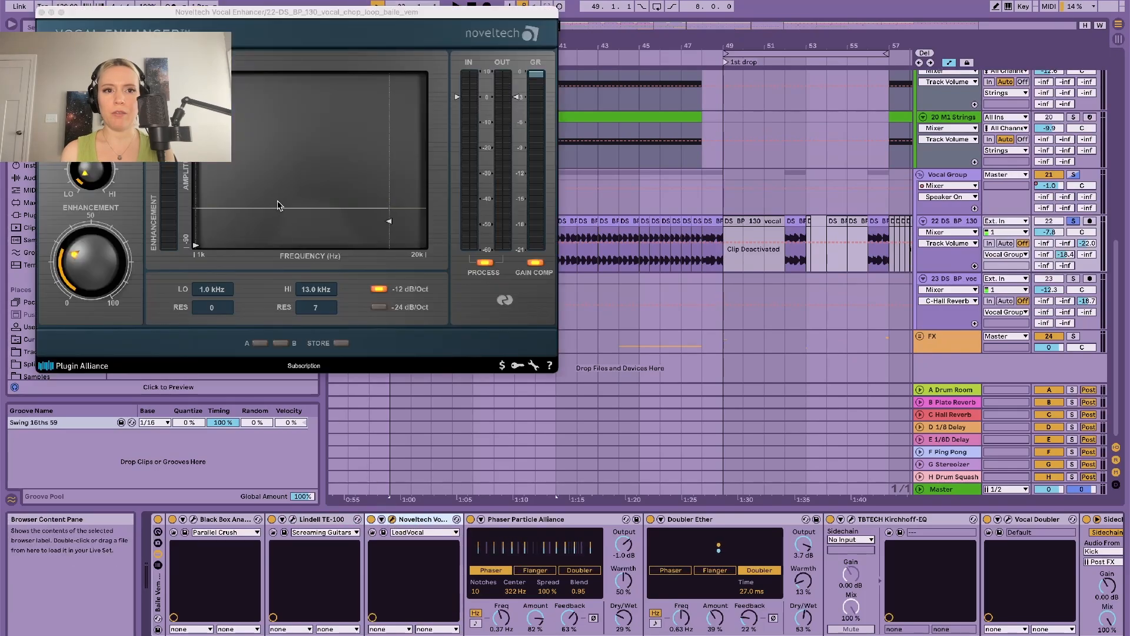
left_click(39, 8)
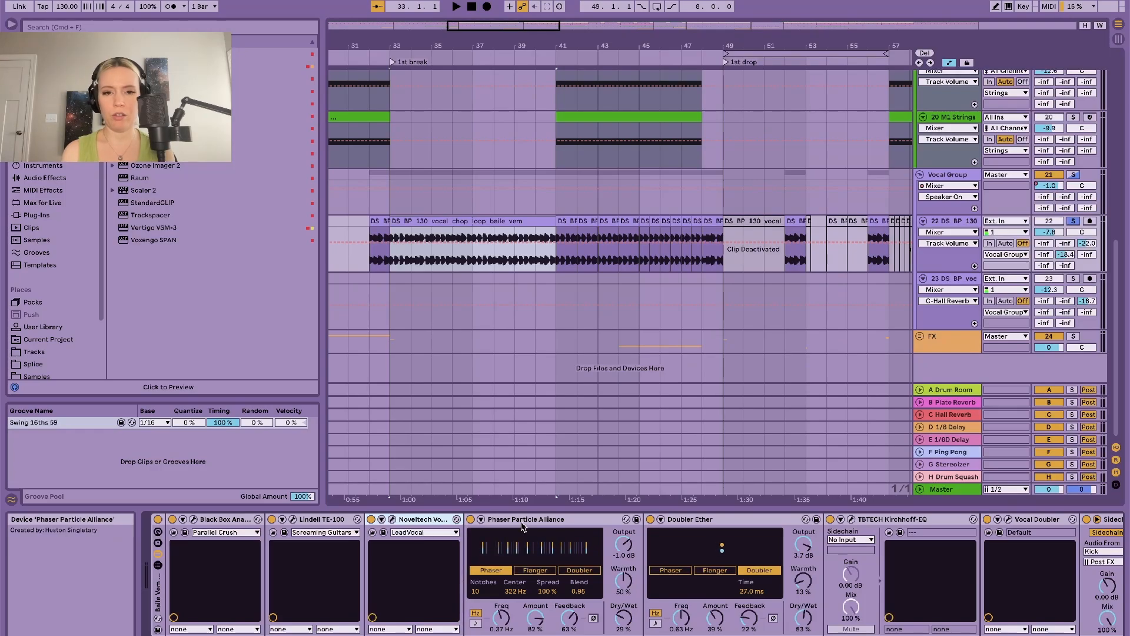
Review the vocal chop track's Phaser Particle Alliance and Doubler Ether, and examine the Kirchhoff-EQ and Vocal Doubler settings in their plug-in windows.
scroll(517, 517, "right", 5)
scroll(518, 571, "right", 2)
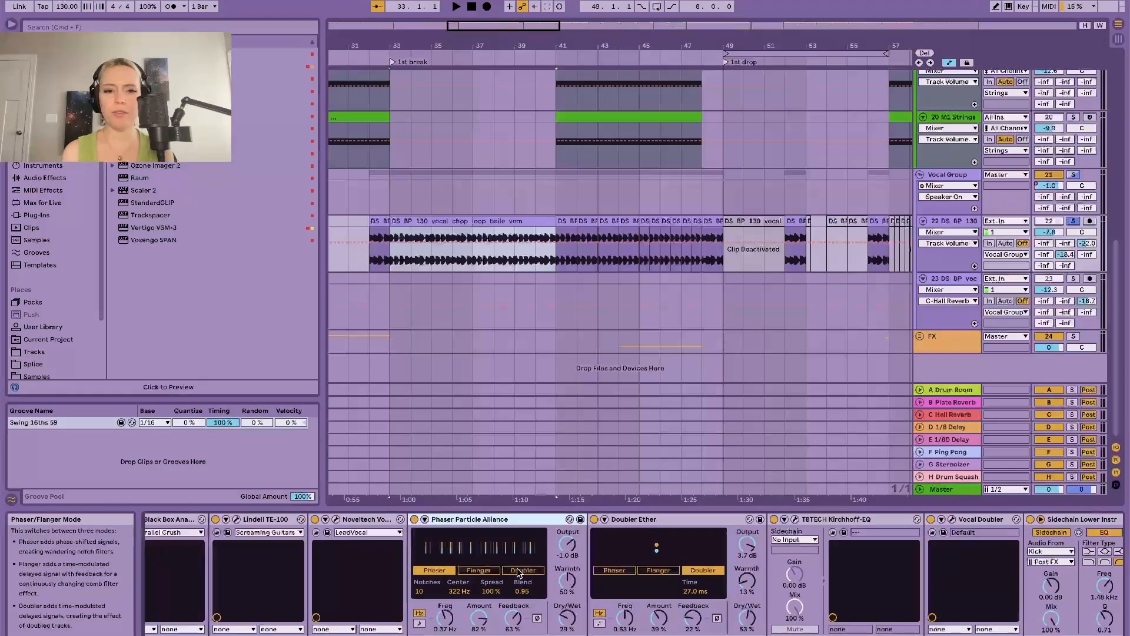
scroll(609, 571, "right", 8)
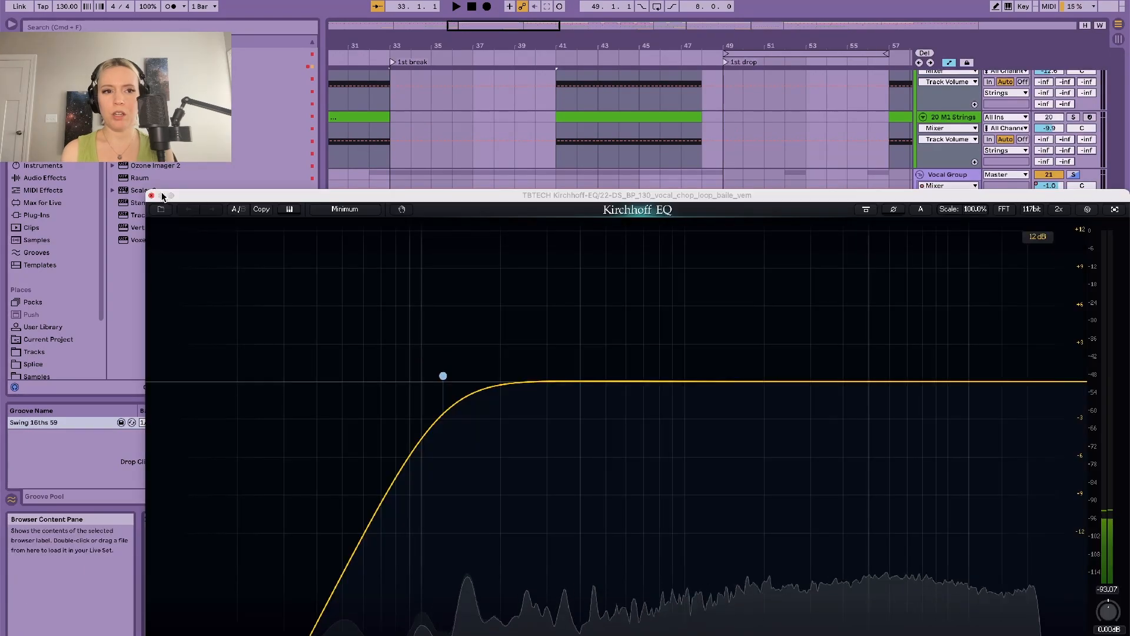
left_click(153, 195)
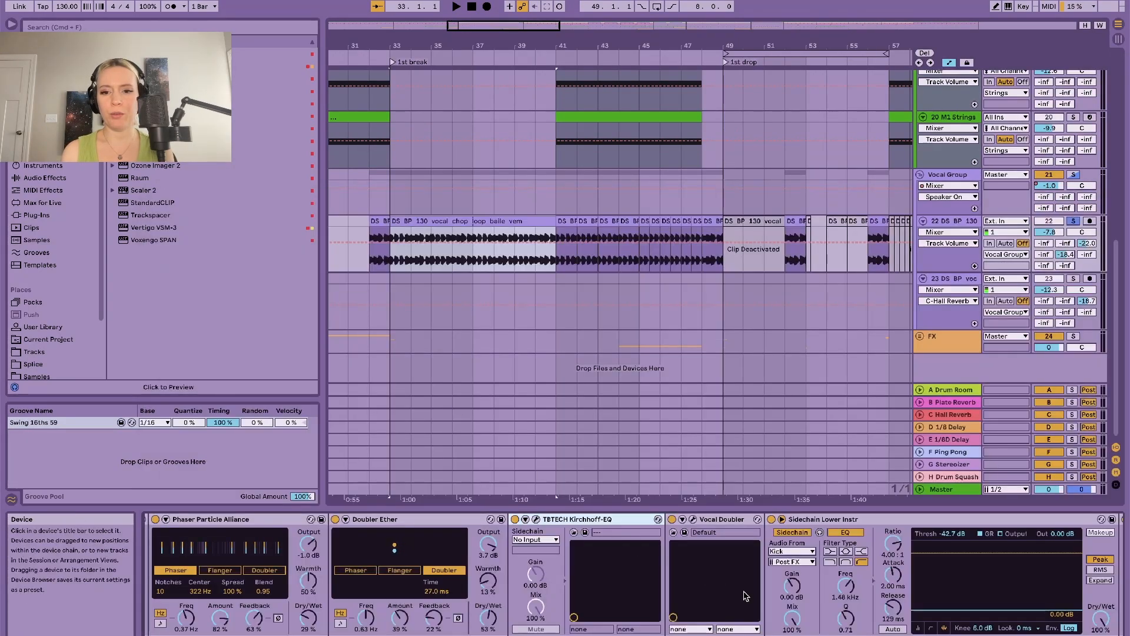
left_click(692, 519)
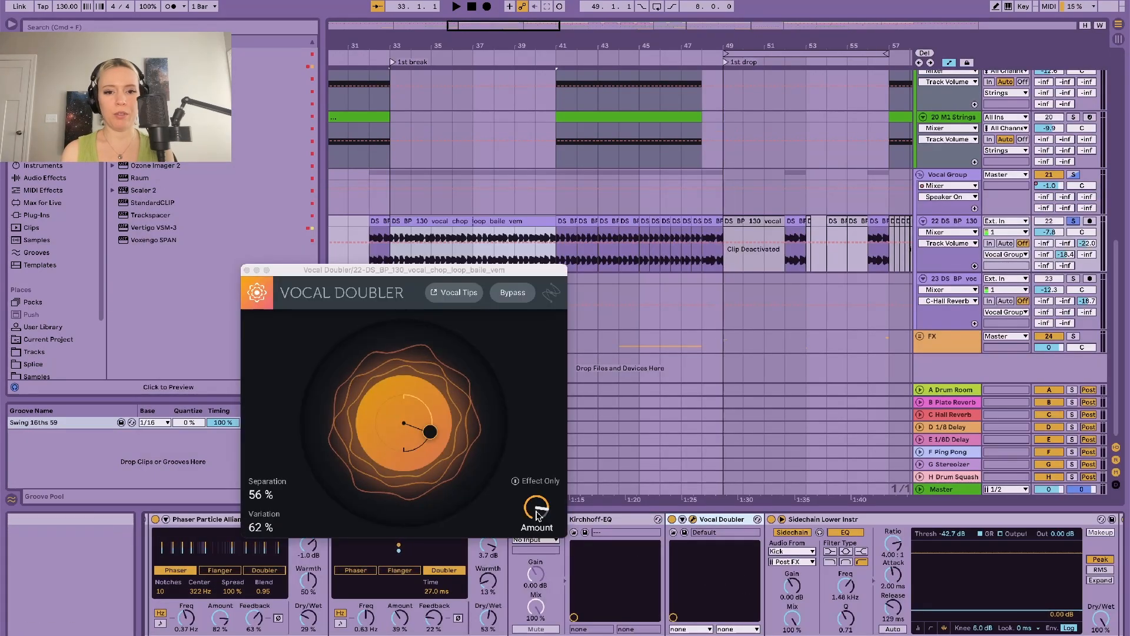
left_click(247, 271)
Review the Sidechain Lower Instr compressor and Auto Filter on the vocal chop track, and examine its Ozone Imager 2 settings before closing the window.
scroll(518, 547, "right", 15)
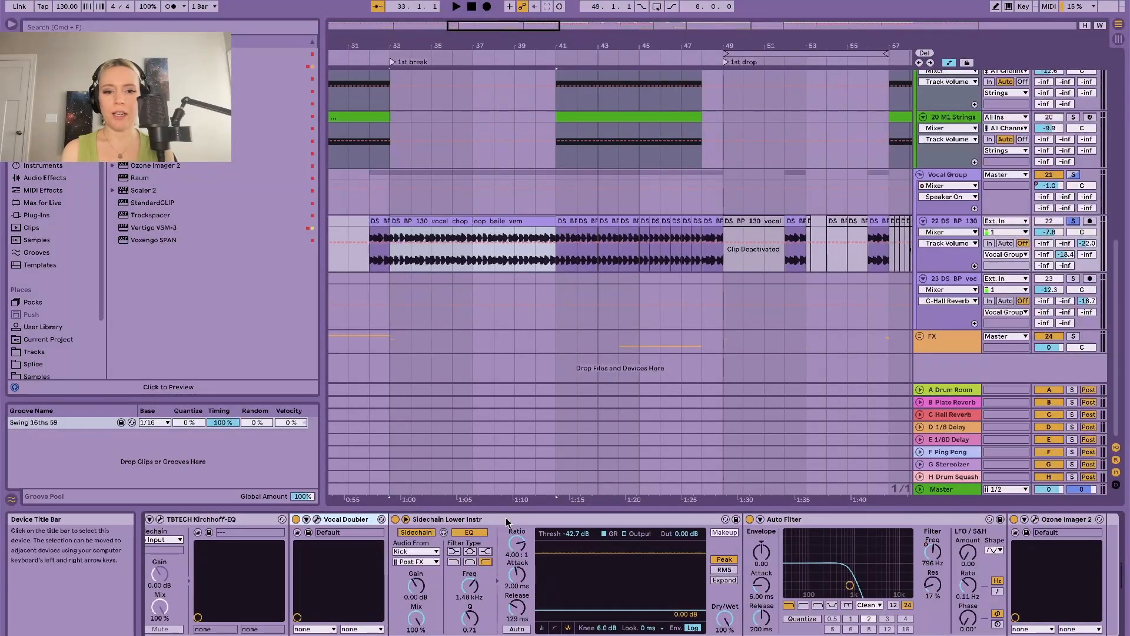
scroll(506, 547, "right", 5)
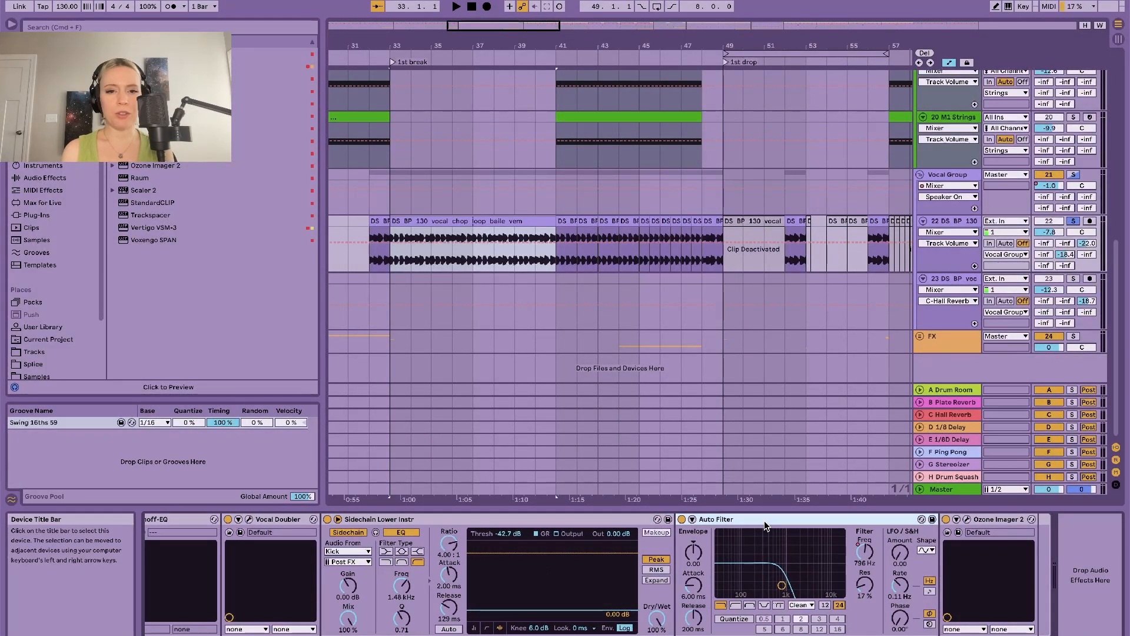
left_click(958, 532)
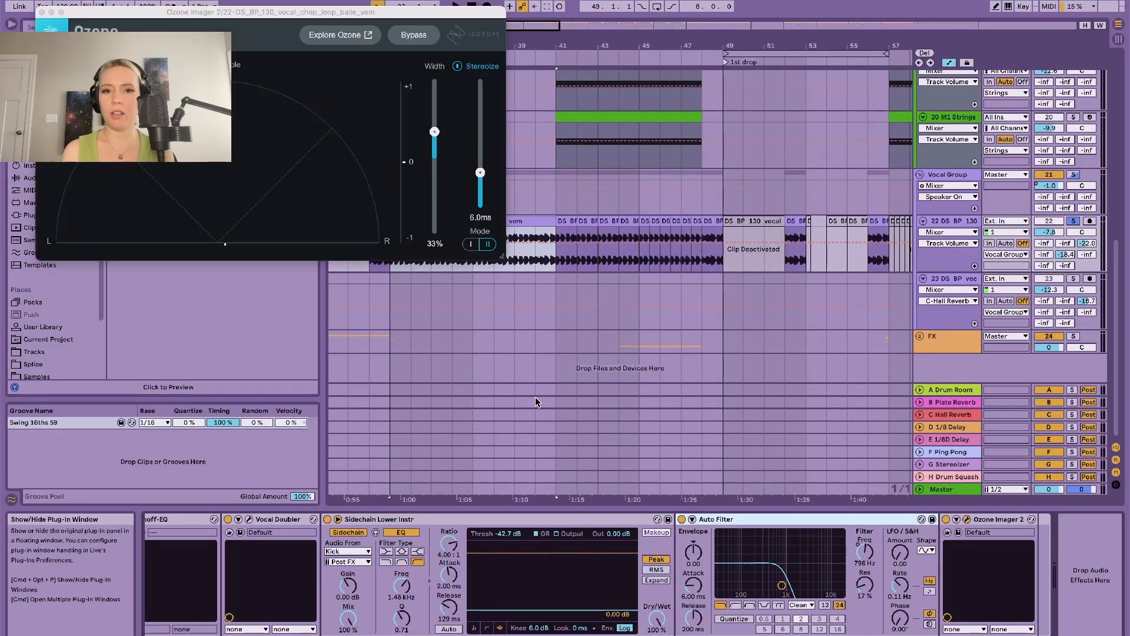
left_click_drag(344, 17, 581, 275)
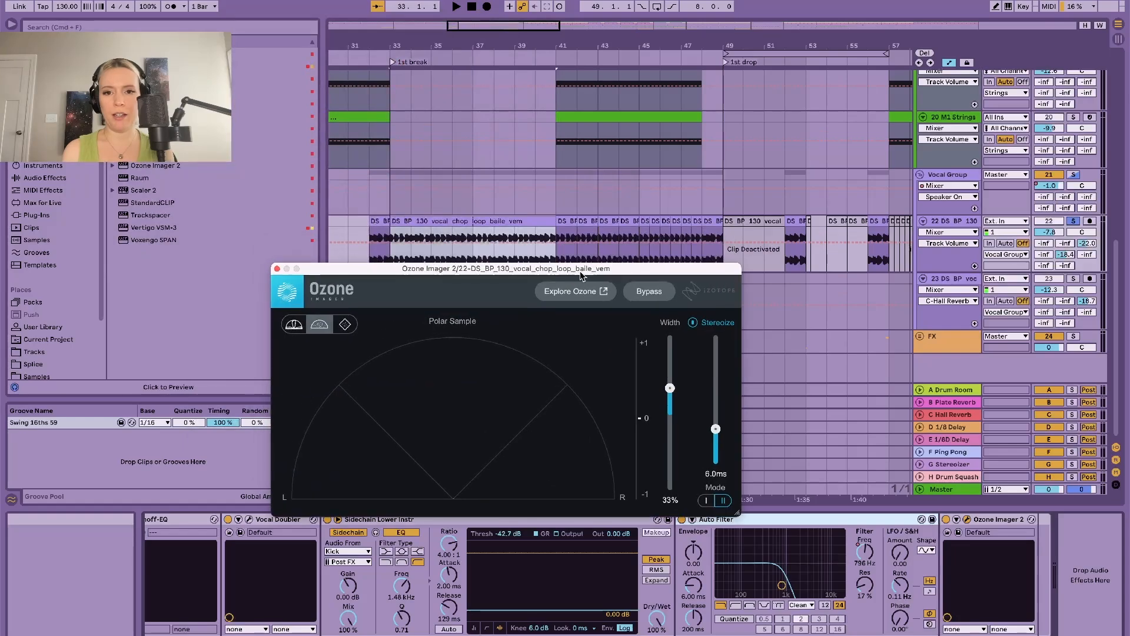
left_click(278, 269)
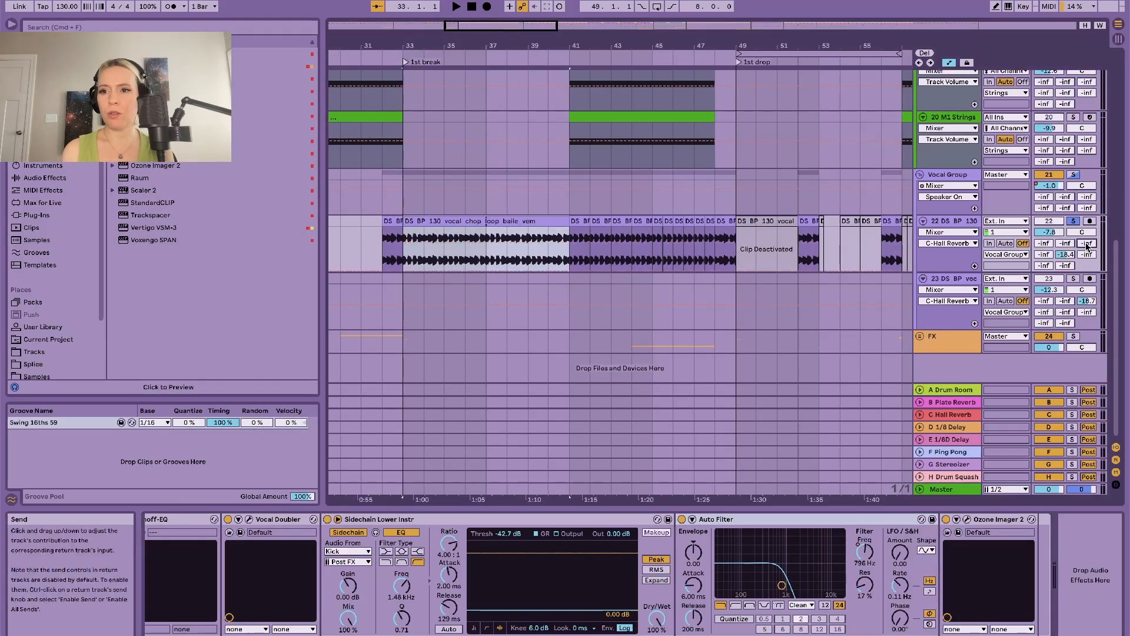
Show the C Hall Reverb return's devices and examine the ValhallaVintageVerb settings in its plug-in window, closing it when done.
left_click(952, 415)
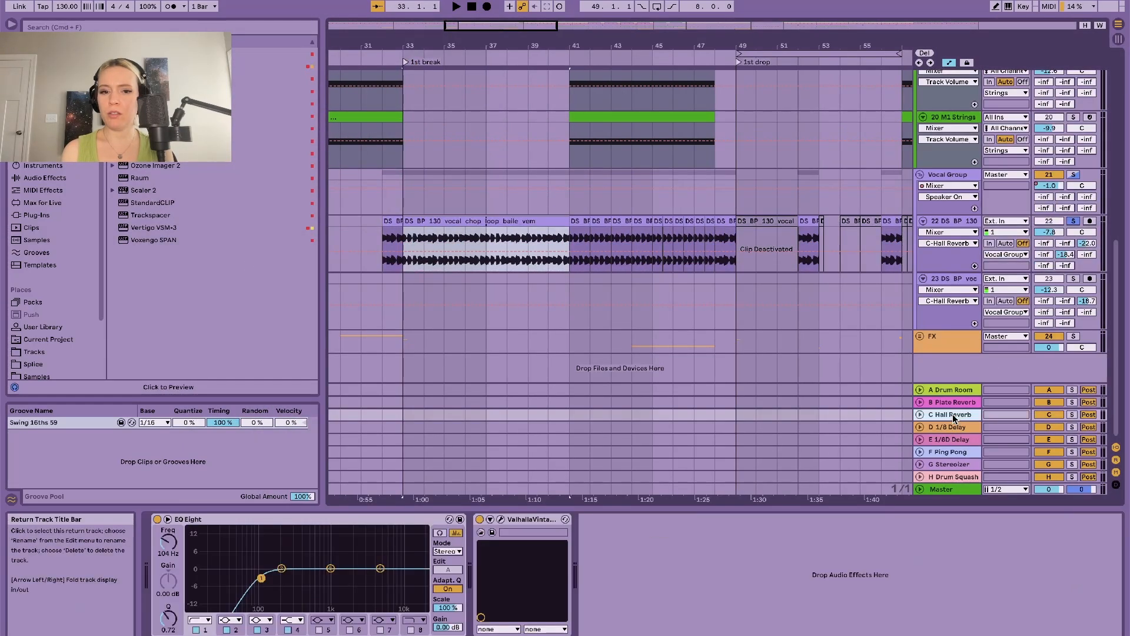
left_click(499, 520)
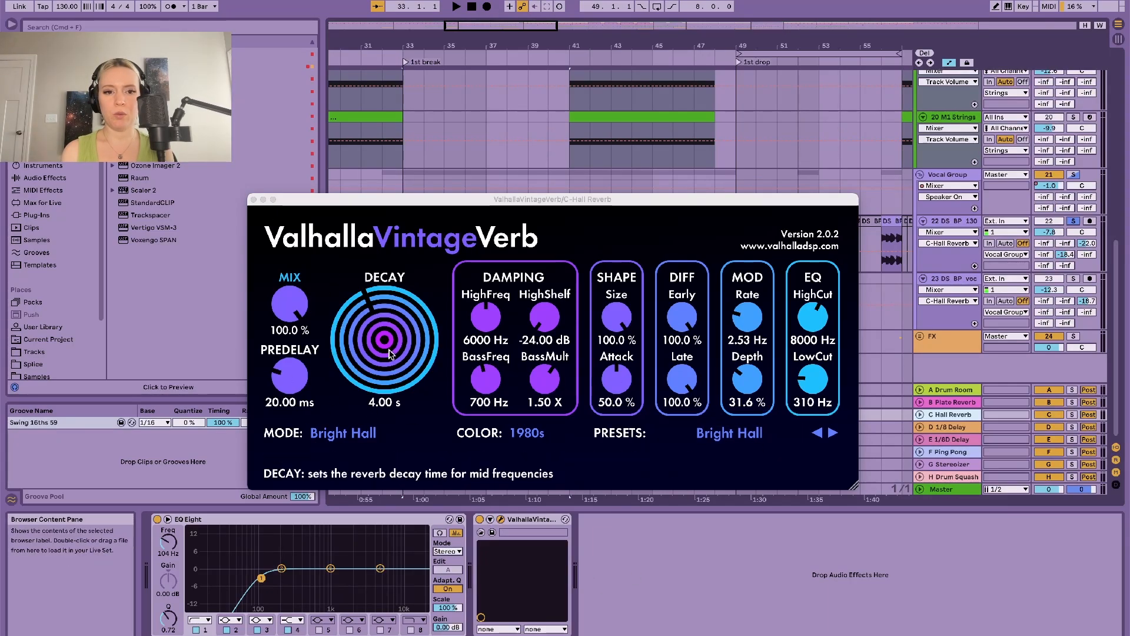
left_click(253, 200)
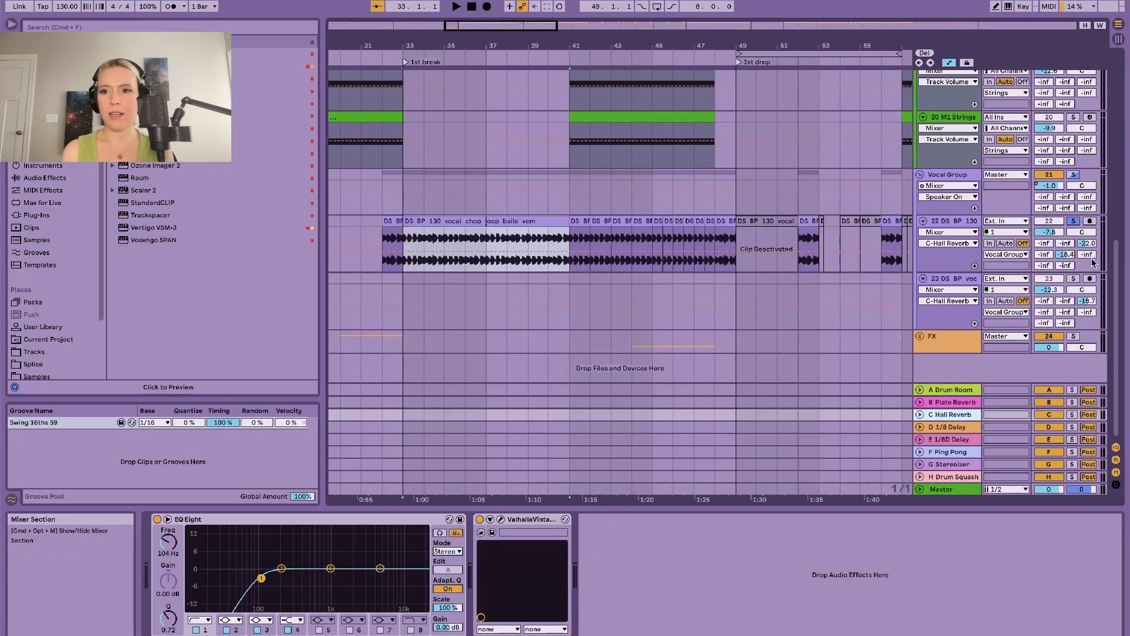
Examine the E 1/8D Delay return's EQ Eight and Delay settings, and show track 23's effect chain and clips from bar 65.
left_click(948, 440)
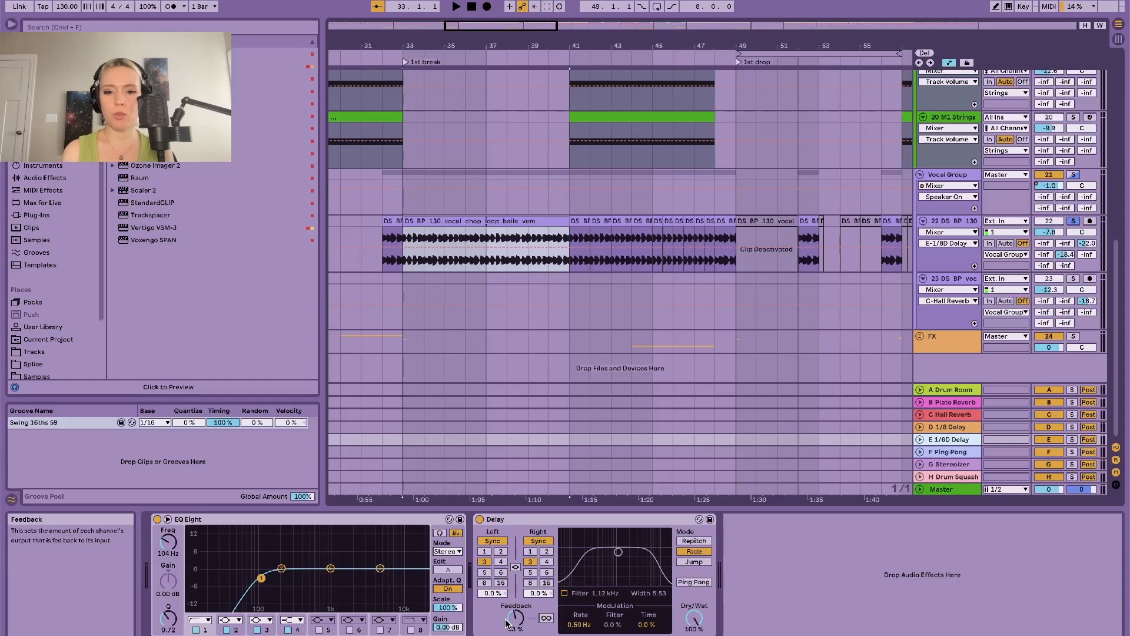
left_click(970, 282)
scroll(848, 284, "right", 10)
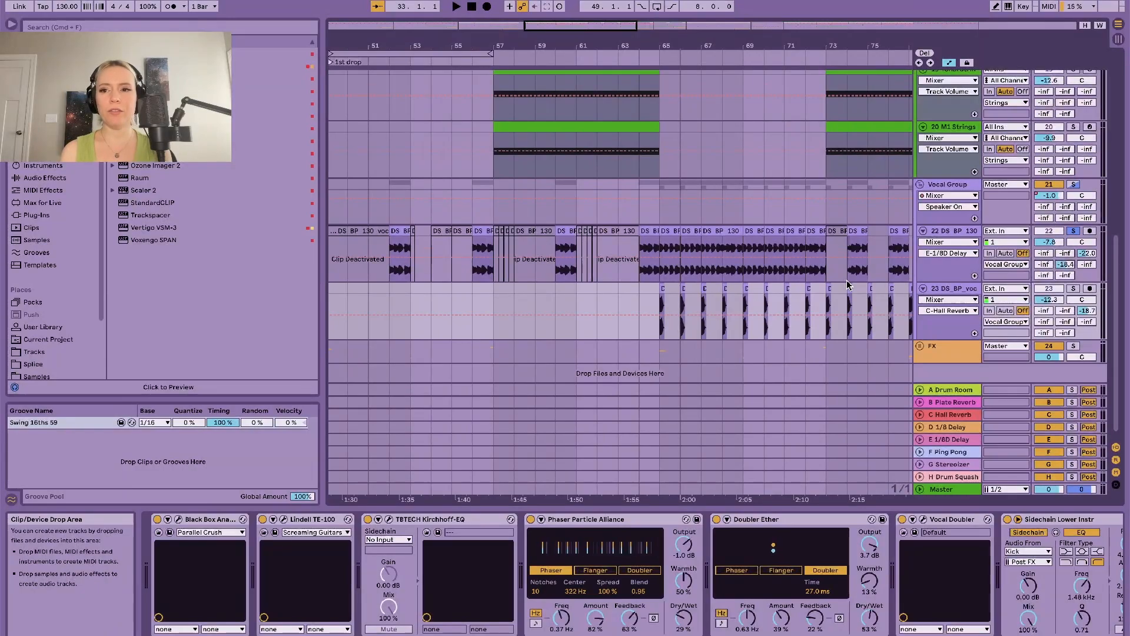
scroll(847, 284, "right", 2)
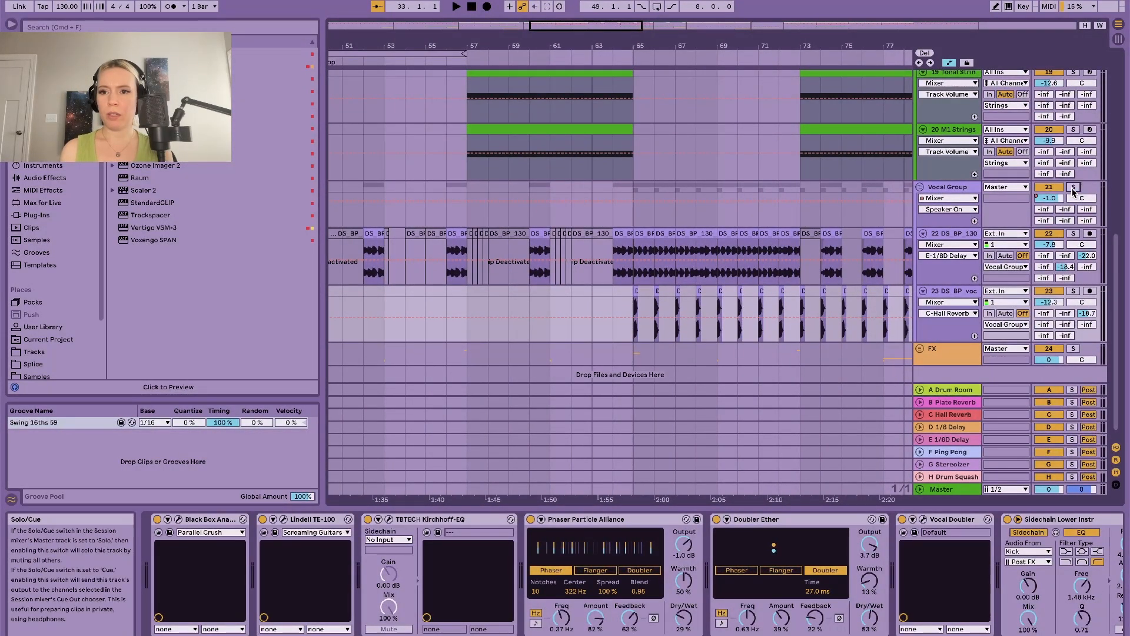
Play the soloed Vocal Group from bar 65, stop playback, and review track 23's effect chain through to its Auto Pan and ValhallaVintageVerb.
left_click(630, 56)
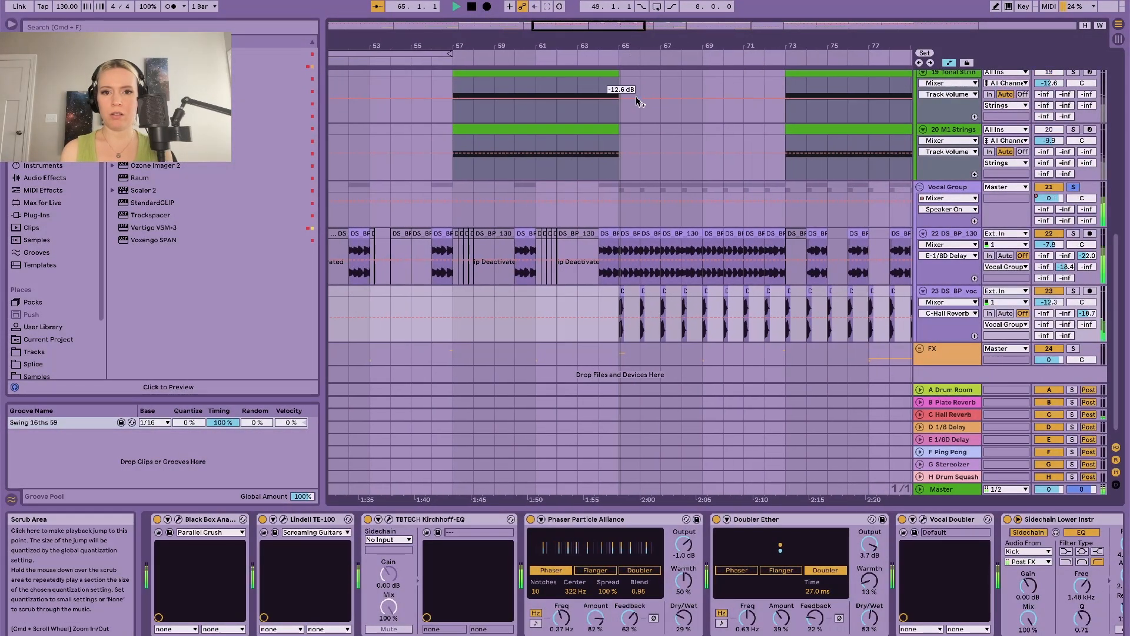
scroll(701, 250, "right", 1)
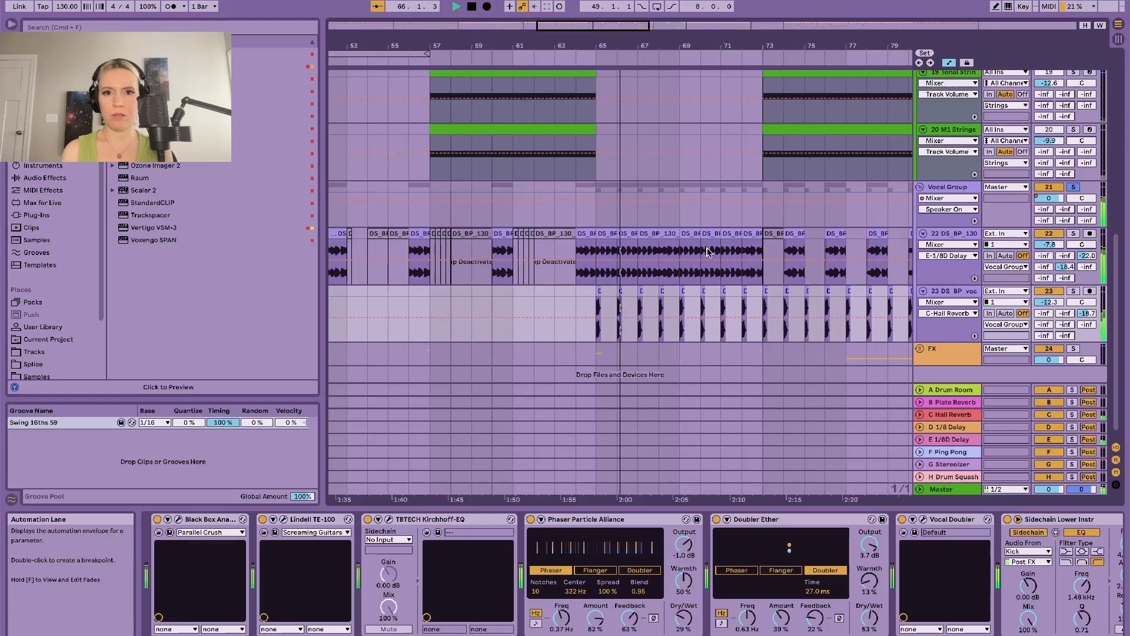
scroll(707, 251, "left", 1)
scroll(707, 252, "up", 1)
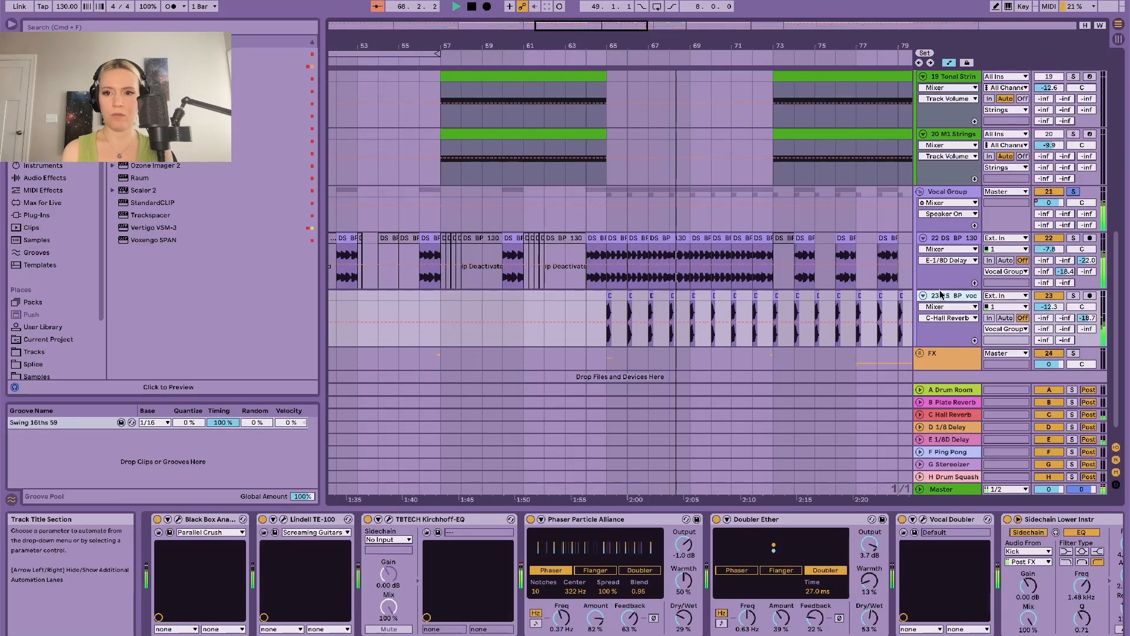
key("space")
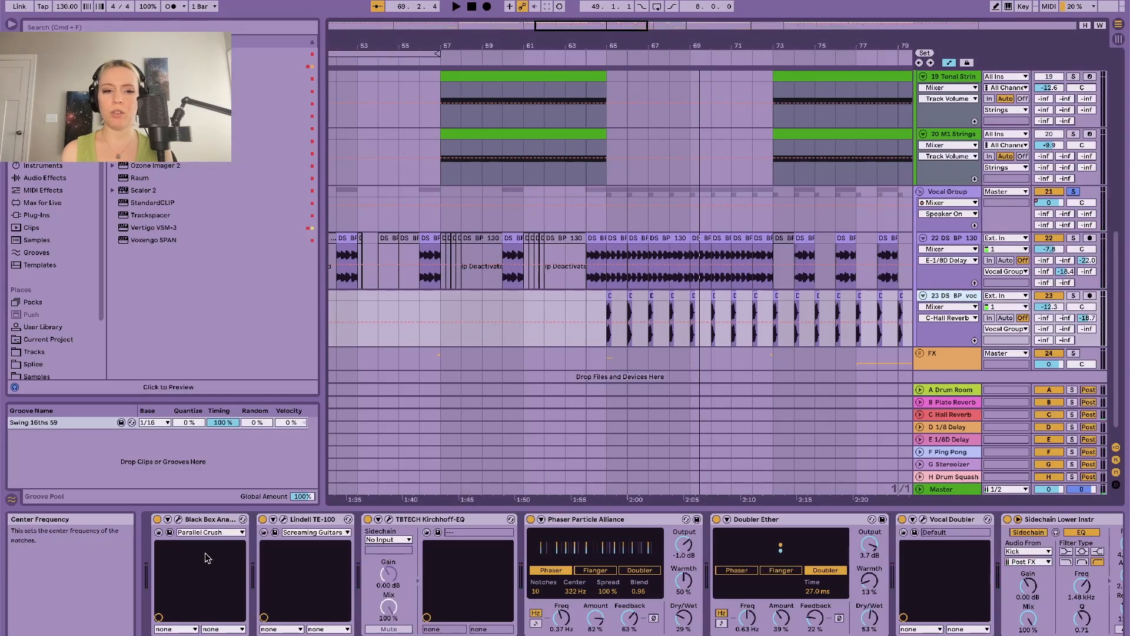
scroll(524, 538, "right", 14)
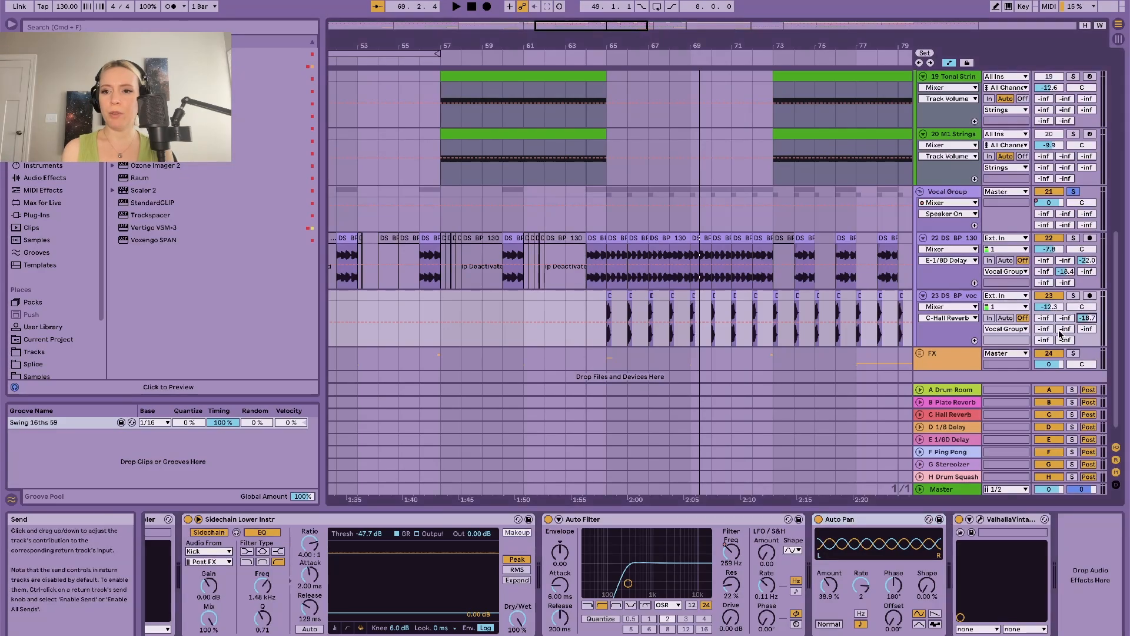
Show the FX group's tracks and select the Riser clip and track 26's NOIZU clip in the Build section.
scroll(870, 278, "right", 6)
scroll(870, 278, "down", 5)
scroll(871, 278, "down", 1)
key("minus")
key("minus")
scroll(872, 278, "up", 4)
scroll(872, 278, "right", 2)
left_click(824, 206)
left_click(821, 263)
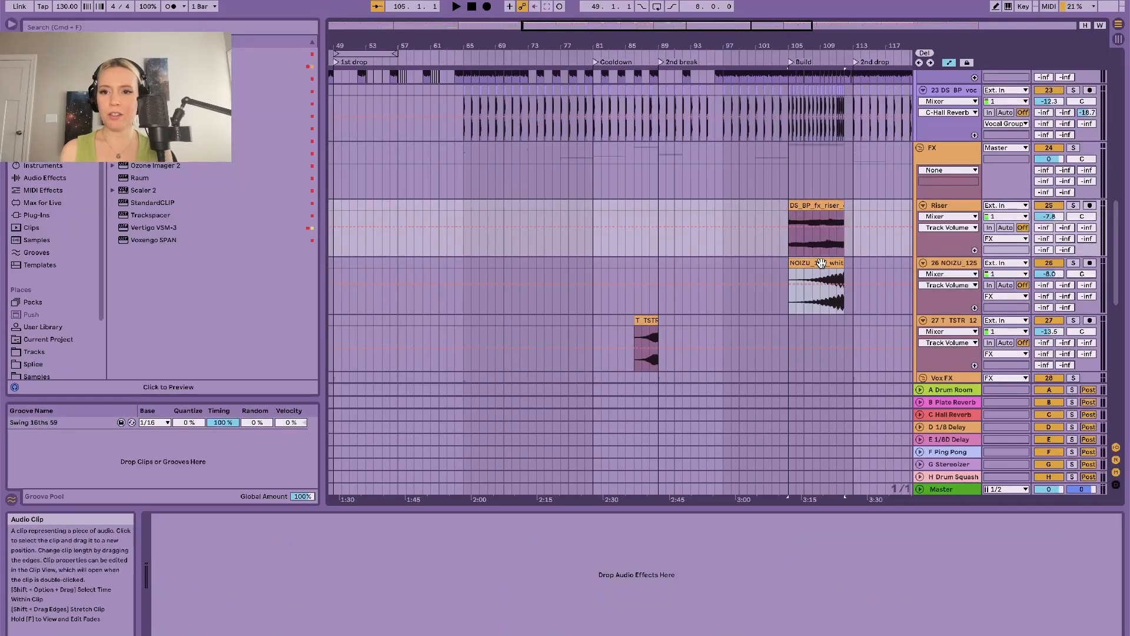
Solo the WOO track in the Vox FX group and play its vocal shot from just before bar 57.
scroll(822, 263, "down", 4)
scroll(821, 265, "left", 2)
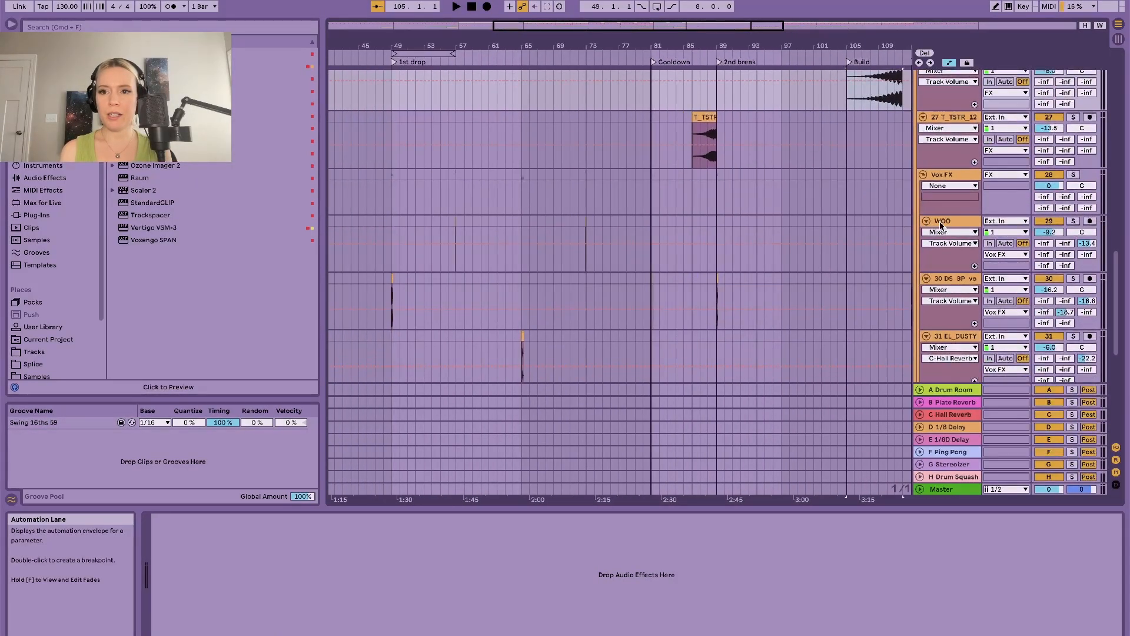
left_click(940, 226)
scroll(669, 264, "left", 10)
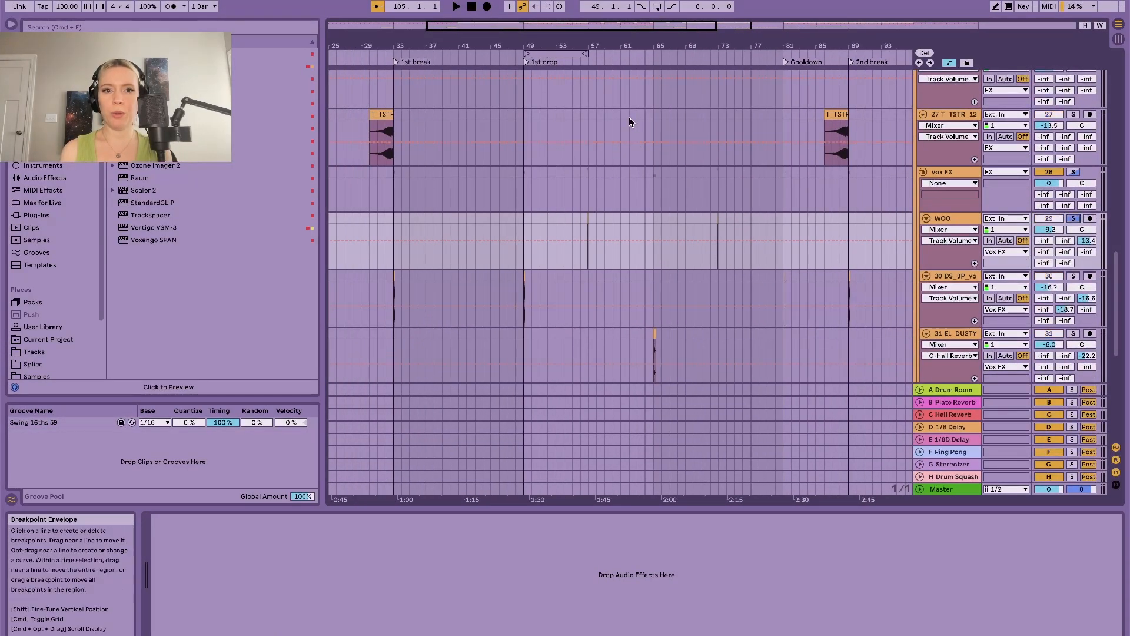
left_click(580, 61)
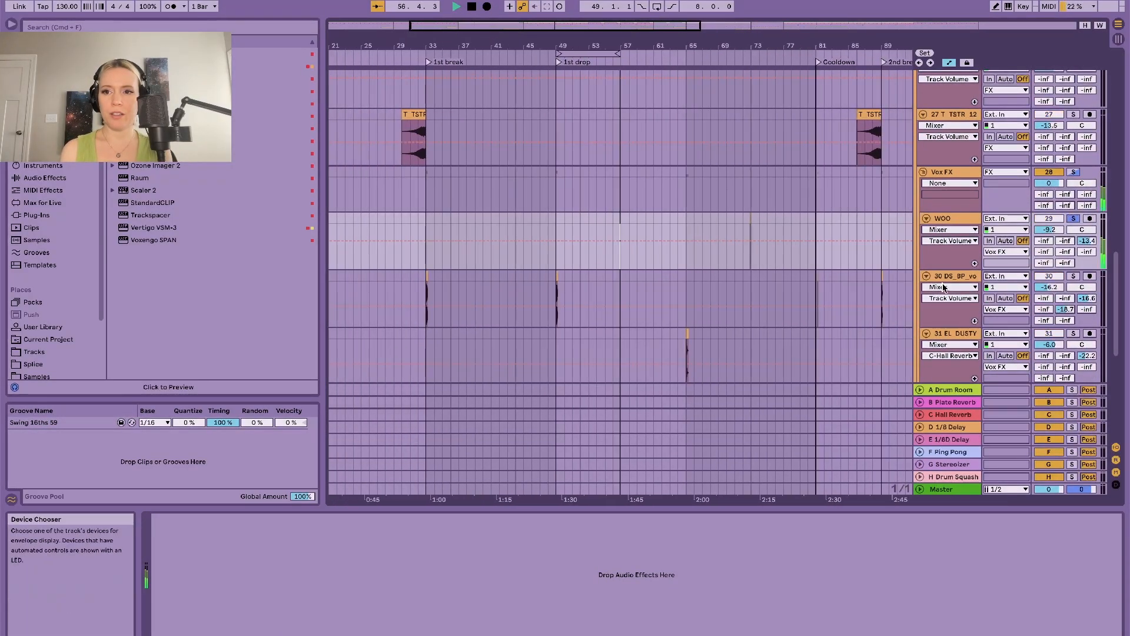
Solo track 30 in the Vox FX group, play it from the 1st drop at bar 49, and stop playback.
left_click(1073, 276)
key("space")
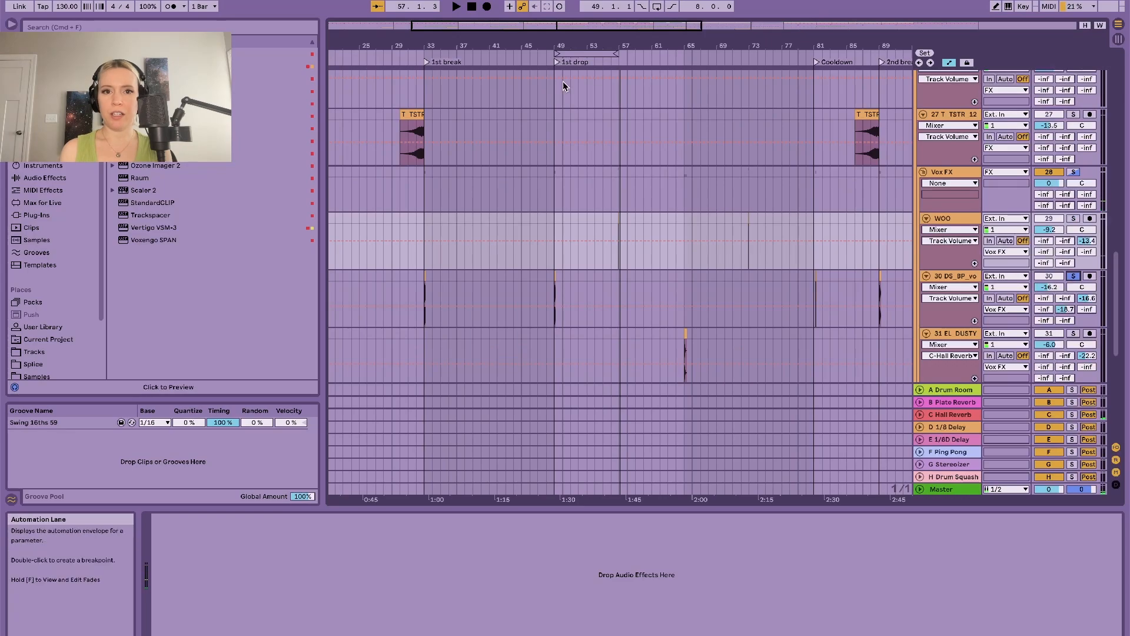
left_click(557, 61)
key("space")
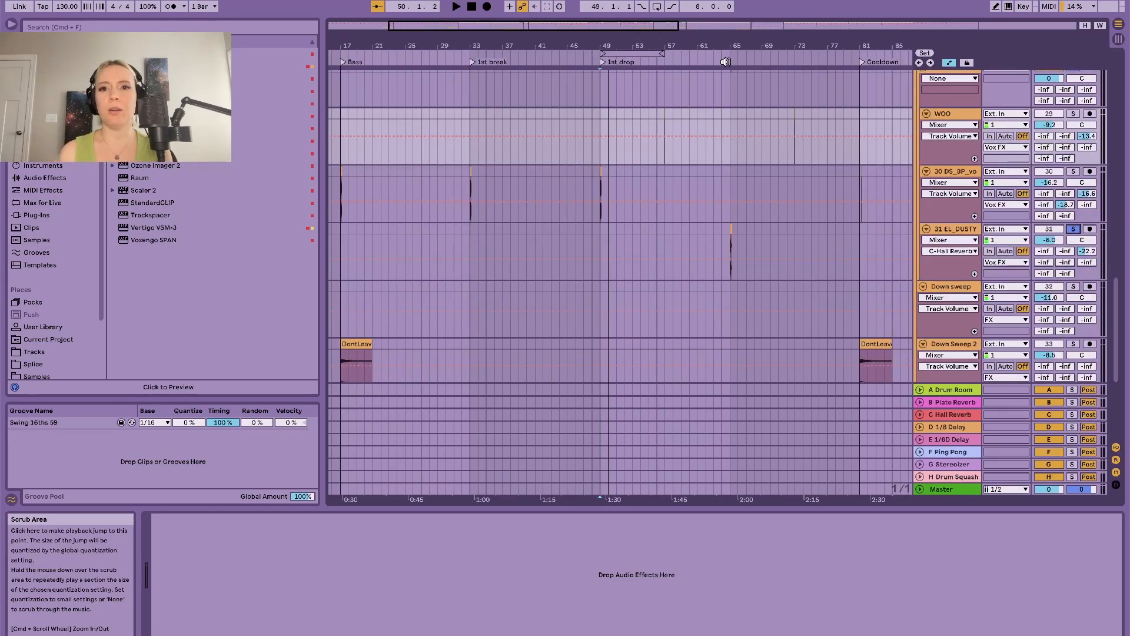
Play the soloed EL_DUSTY track 31 from bar 65 and show the down sweep tracks below it.
left_click(725, 61)
scroll(679, 245, "down", 2)
scroll(679, 245, "left", 2)
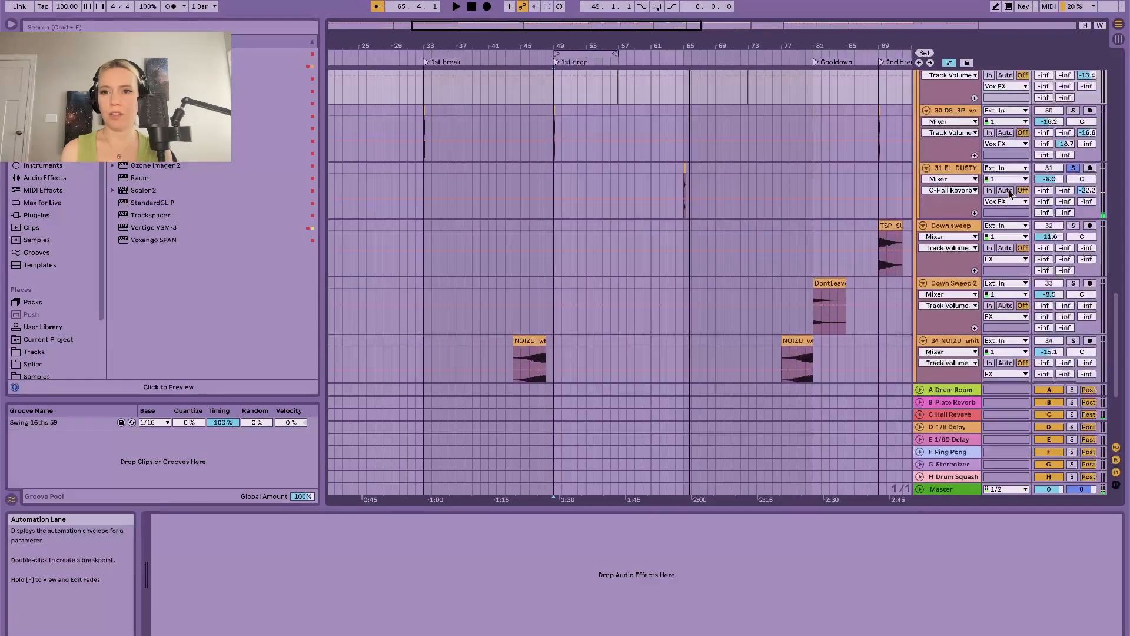
Show the devices of White Noise track 36 and zoom in on its MIDI clip at the 2nd drop.
scroll(776, 267, "right", 10)
scroll(776, 268, "down", 3)
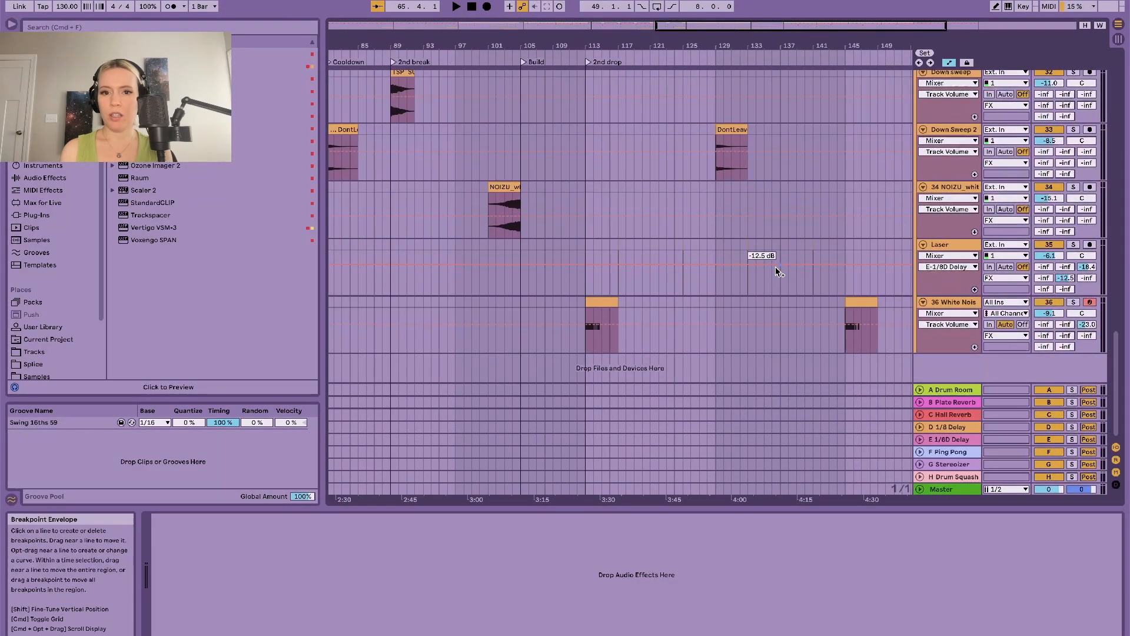
left_click(965, 303)
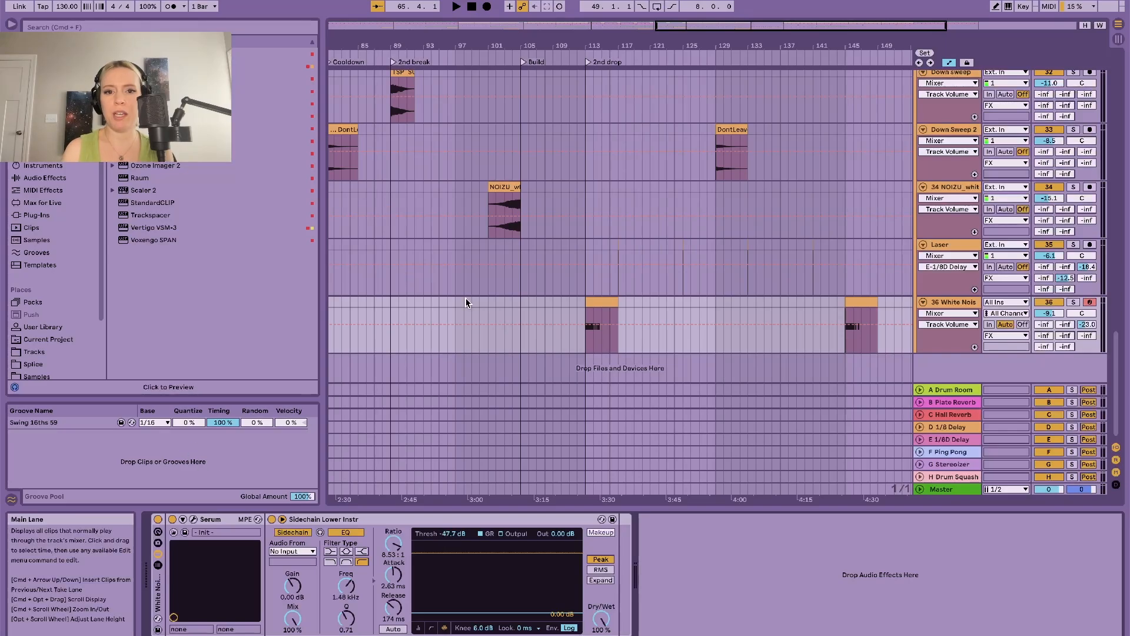
left_click(609, 303)
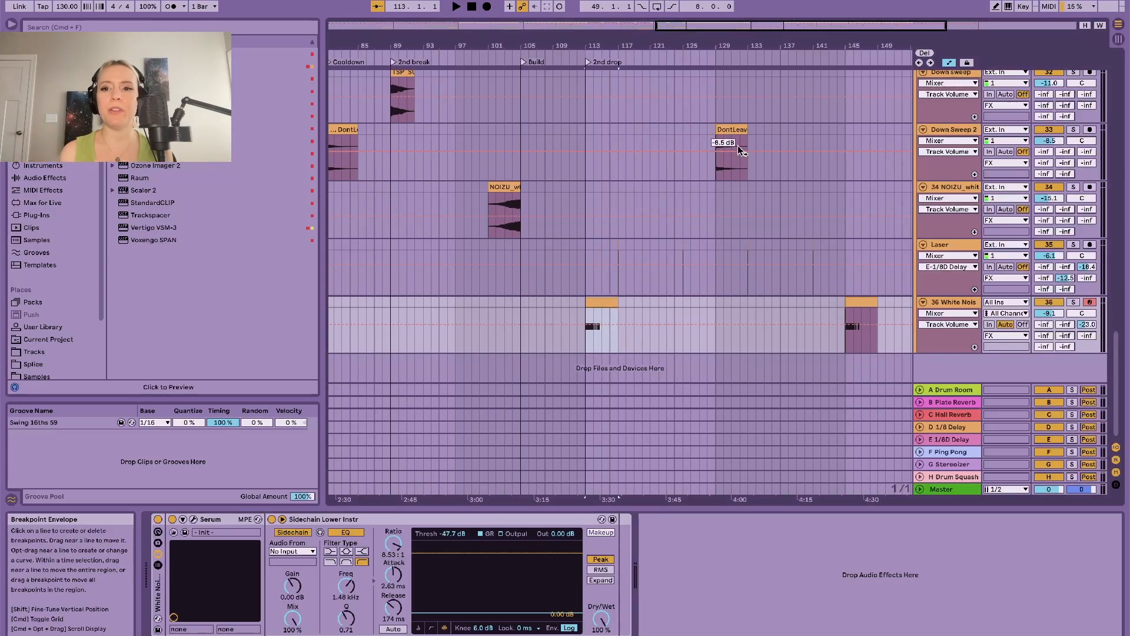
key("plus")
key("plus")
key("plus")
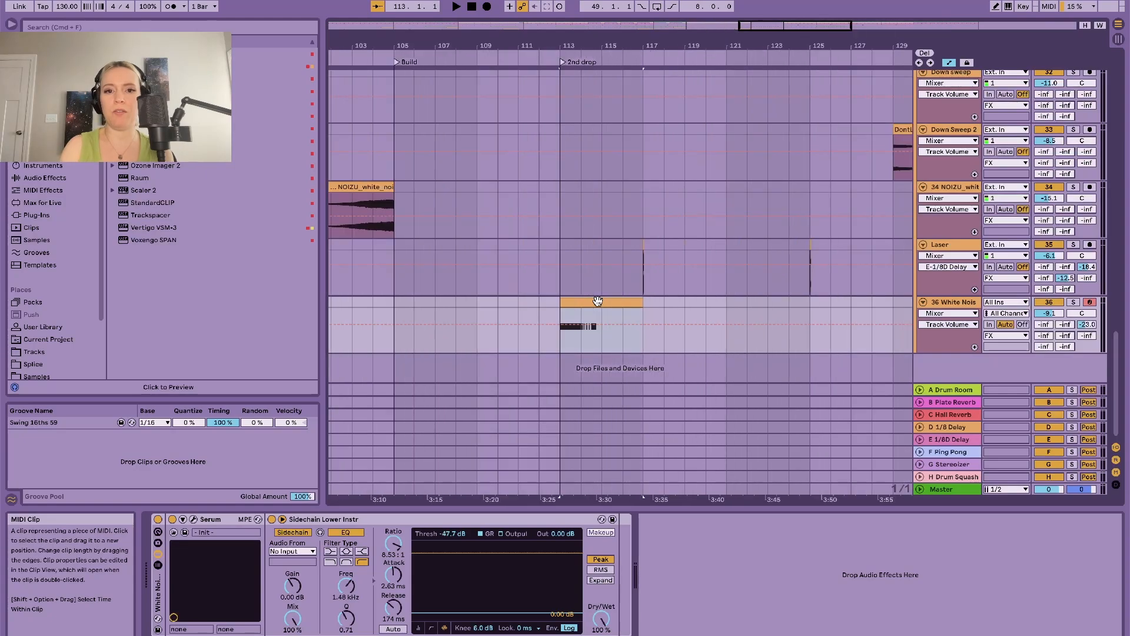
Examine the noise oscillator and its Organics noise list in the White Noise track's Serum window, keeping Air Can 1, and close the window.
left_click(193, 518)
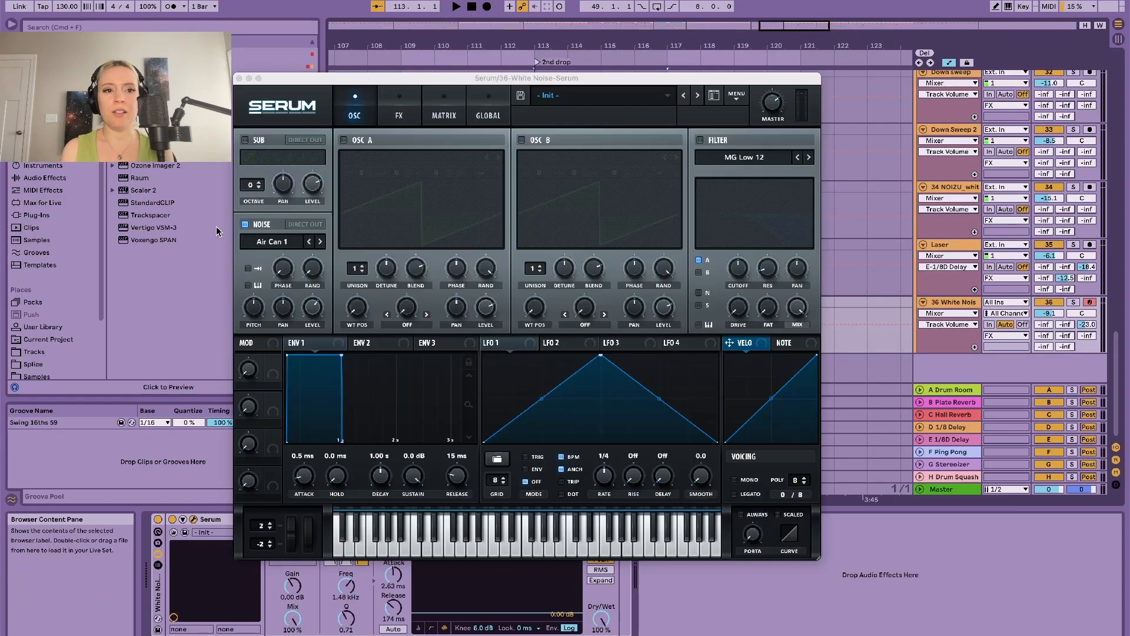
left_click(274, 224)
left_click(247, 225)
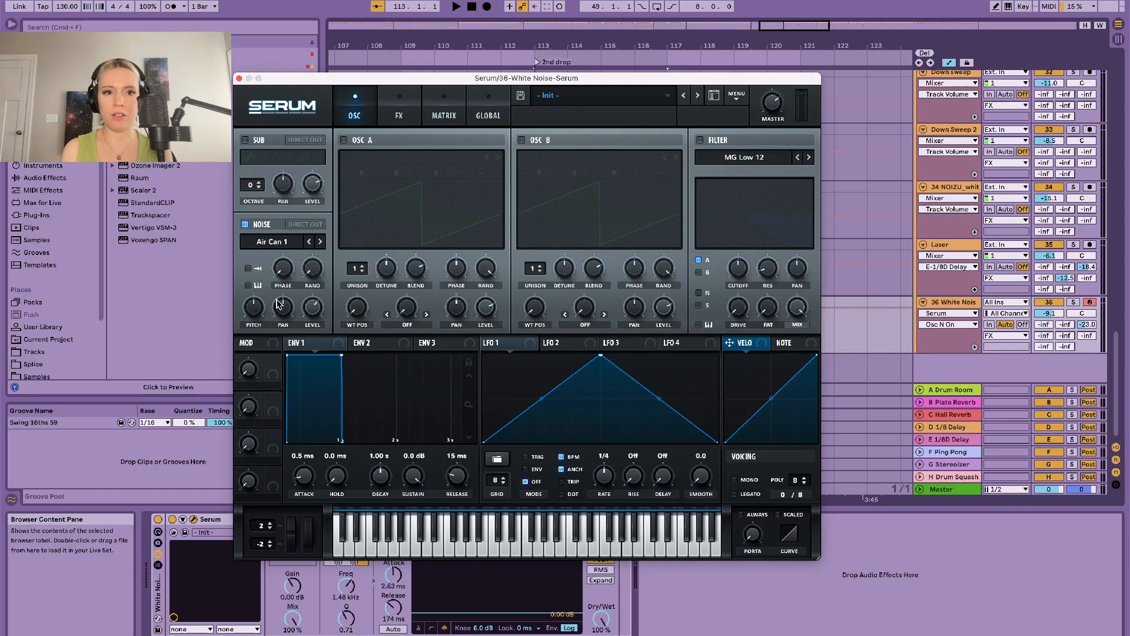
left_click(277, 242)
mouse_move(280, 320)
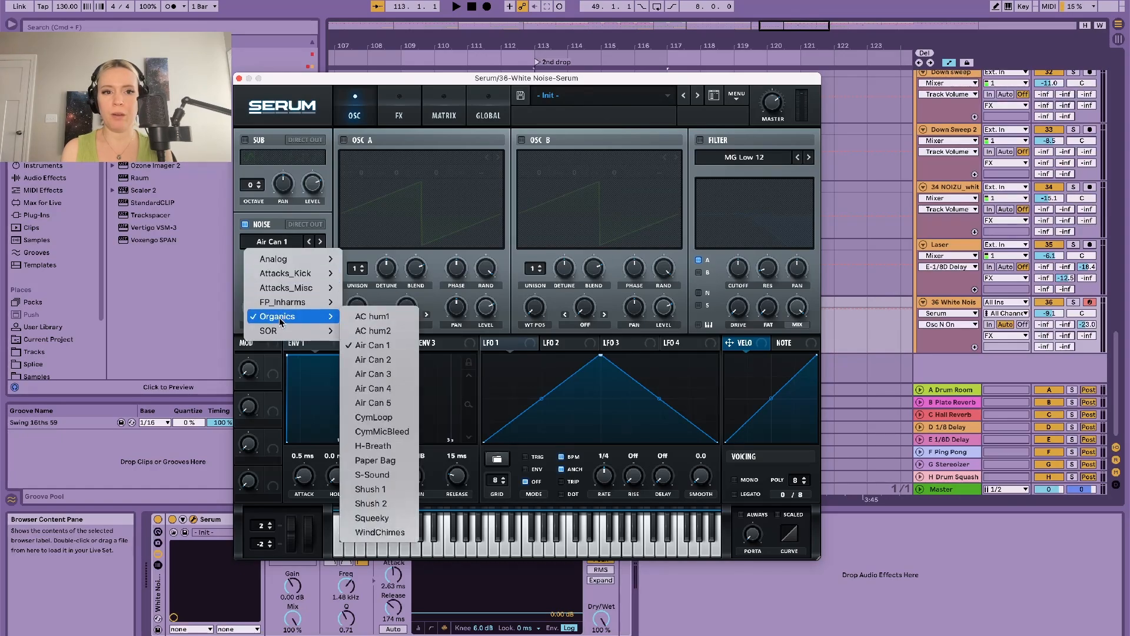
left_click(293, 85)
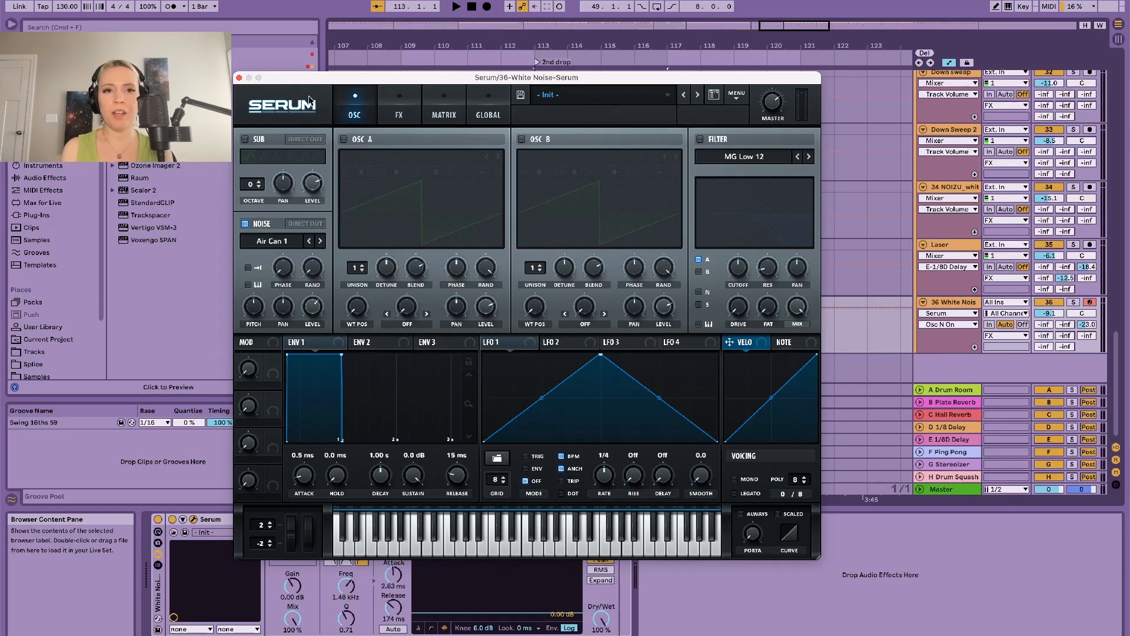
left_click(239, 77)
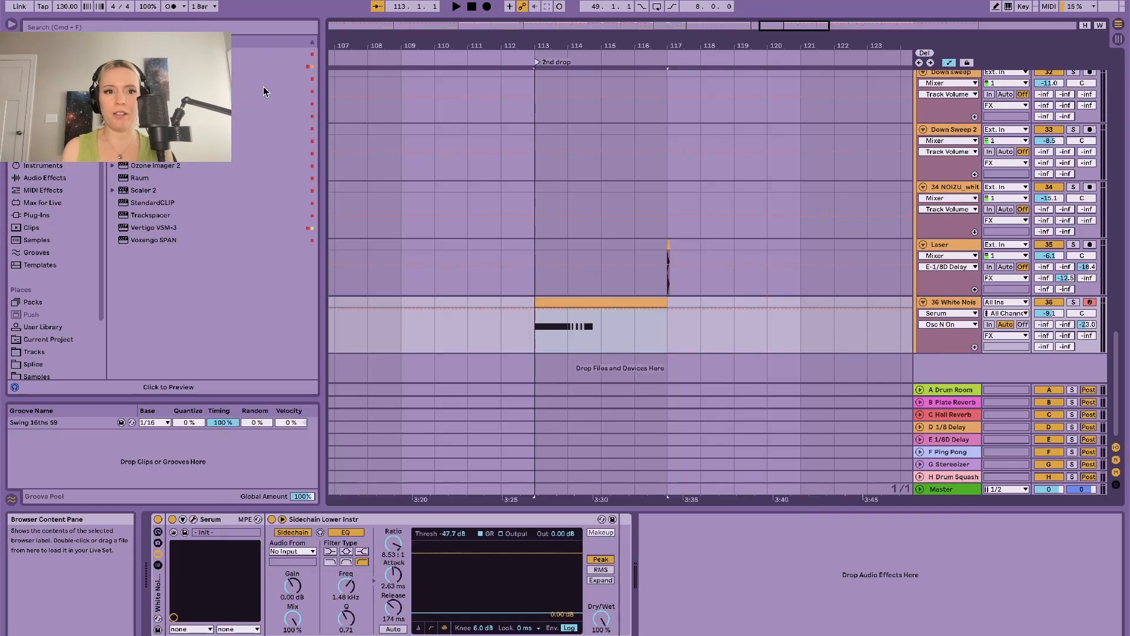
Play the soloed White Noise track from the 2nd drop marker and stop playback.
double_click(537, 62)
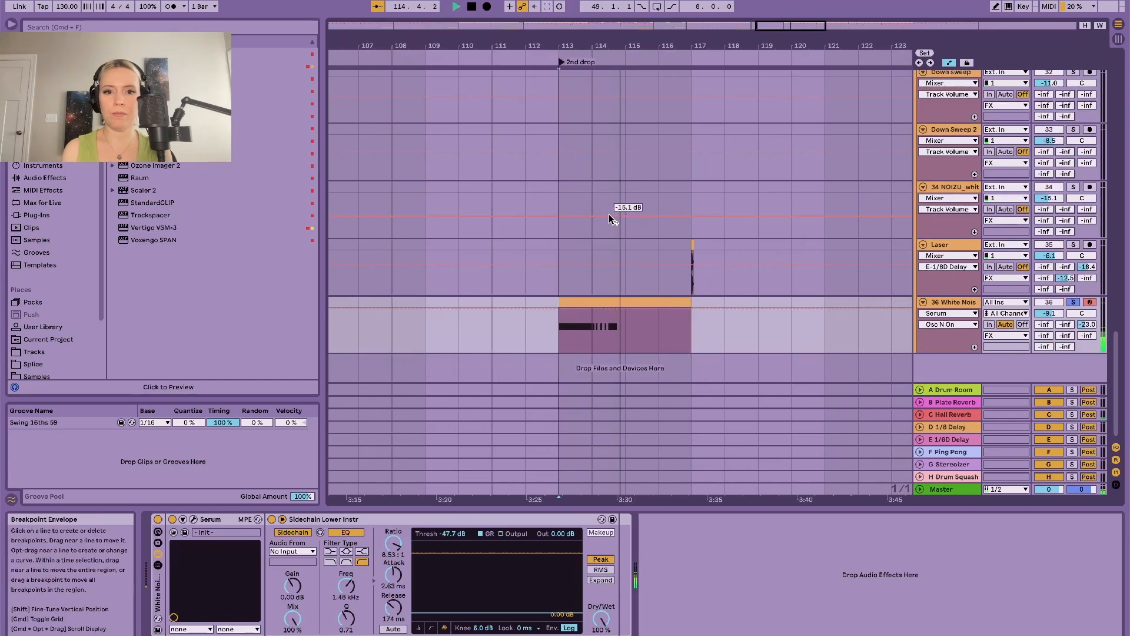
key("space")
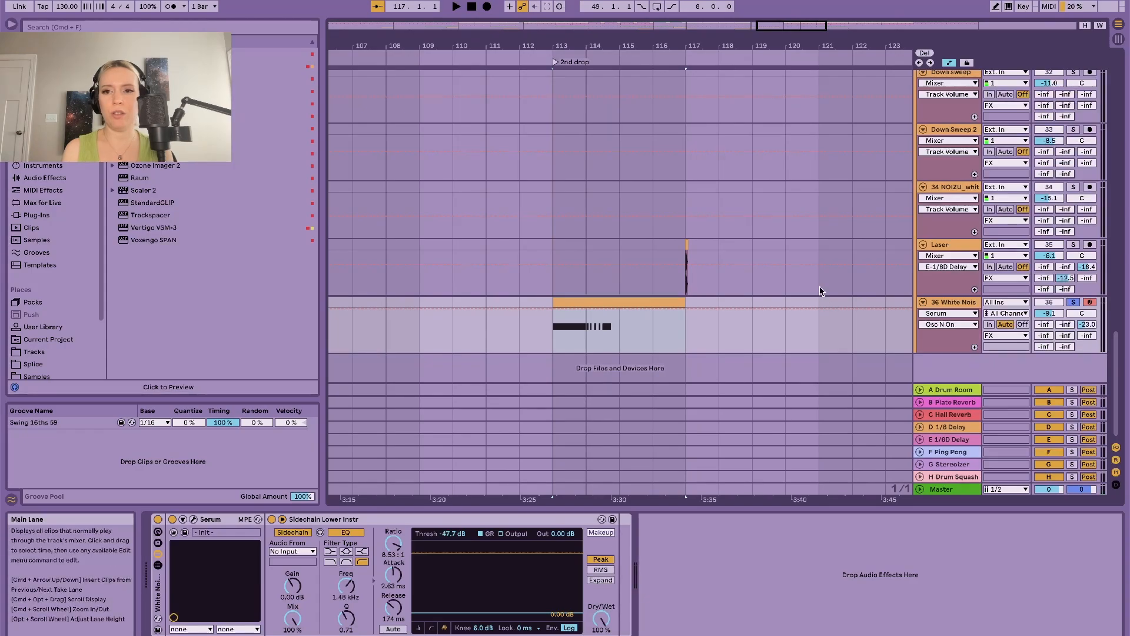
Review the FX group's Sidechain Lower Instr compressor and its remaining tracks, and fold the group.
scroll(821, 291, "up", 15)
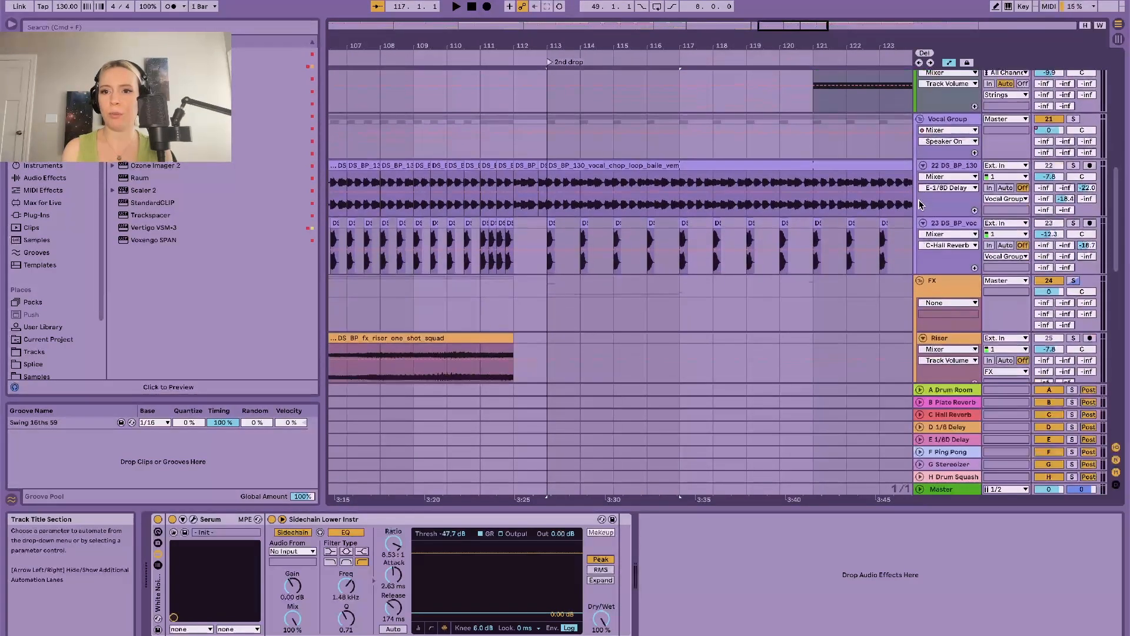
left_click(935, 283)
key("s")
scroll(849, 314, "down", 15)
scroll(850, 314, "up", 10)
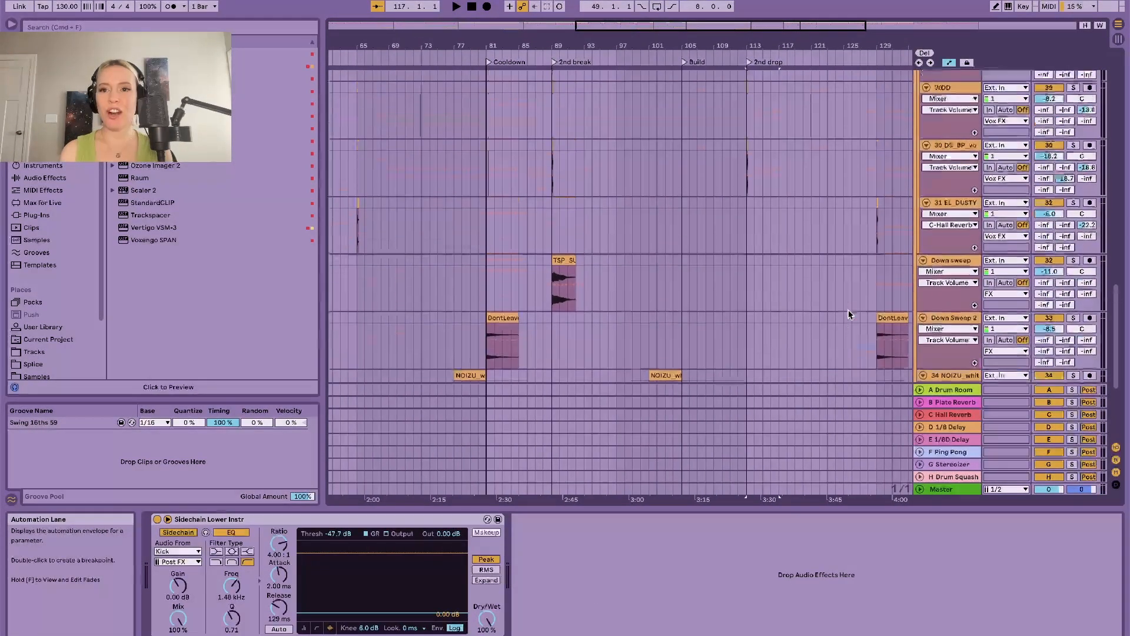
left_click(920, 178)
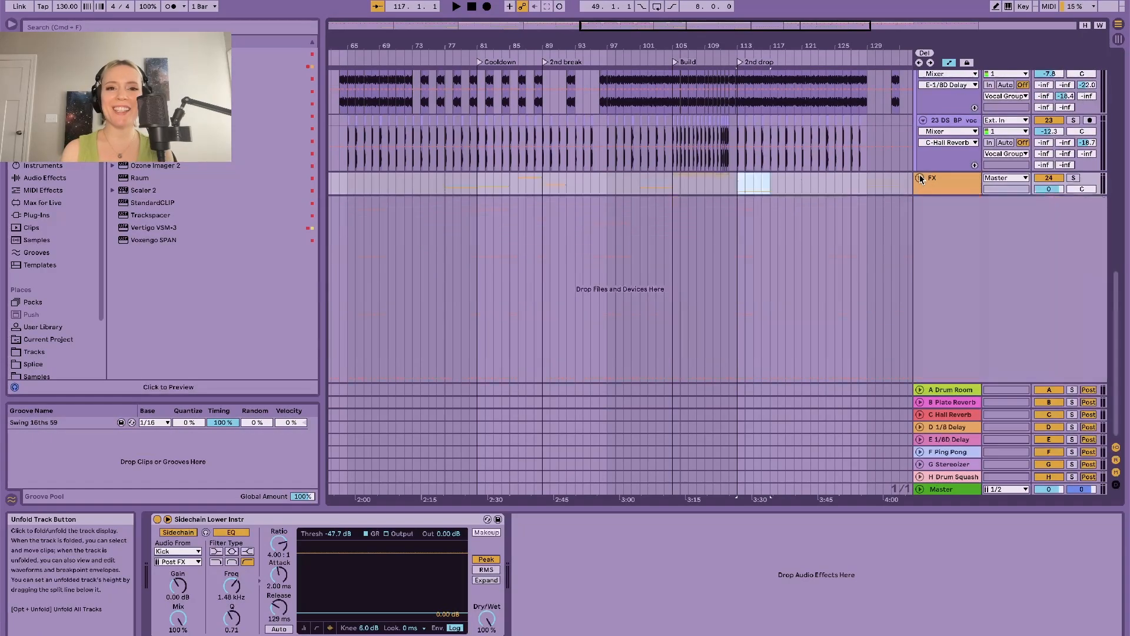